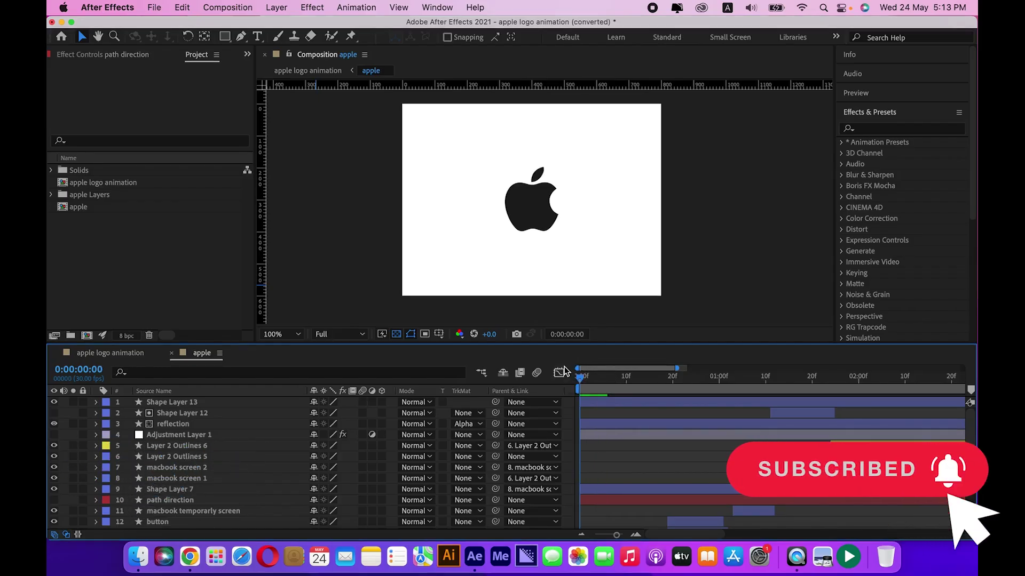
Preview the apple composition's animation from the first frame, then park the playhead at 0:00:01:23.
{"action": "key", "text": "space"}
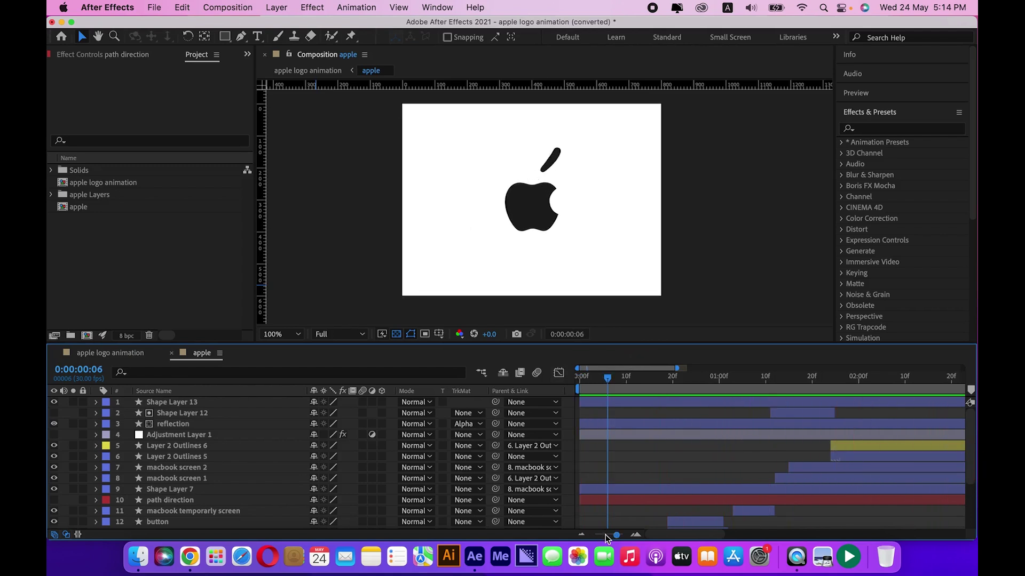
{"action": "left_click_drag", "start_coordinate": [605, 535], "coordinate": [599, 535]}
{"action": "left_click_drag", "start_coordinate": [588, 380], "coordinate": [572, 380]}
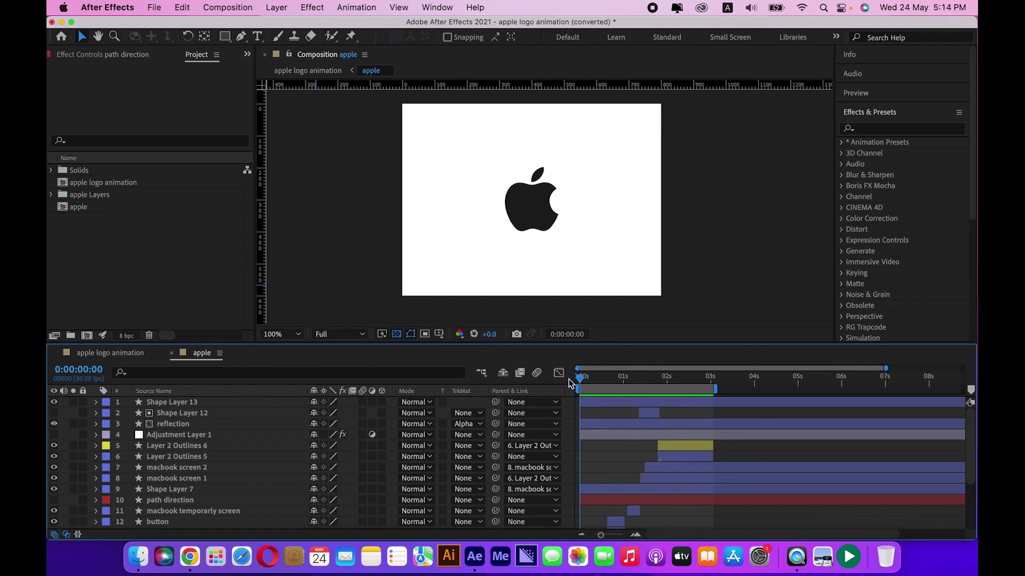
{"action": "key", "text": "space"}
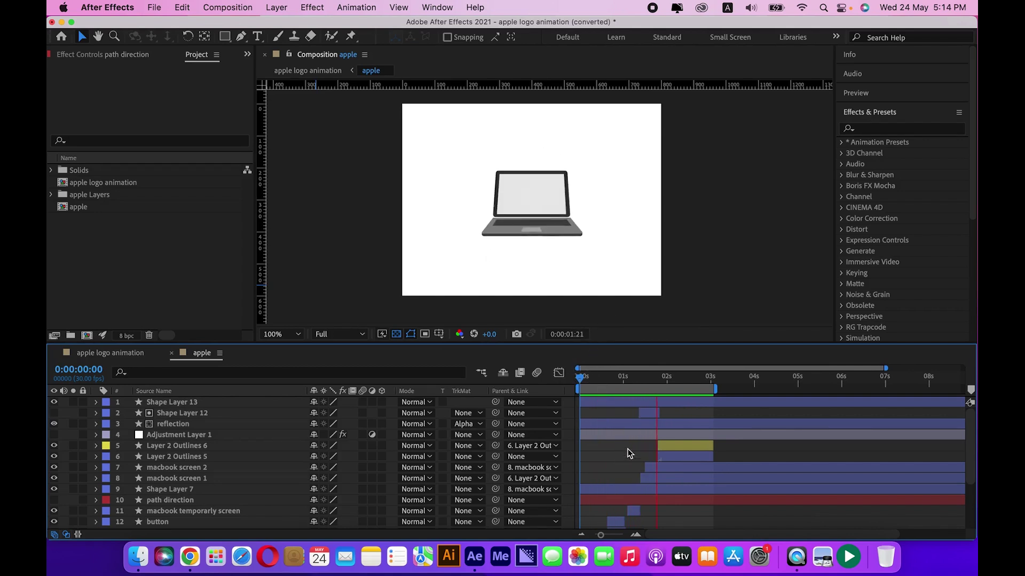
{"action": "key", "text": "space"}
{"action": "left_click_drag", "start_coordinate": [690, 383], "coordinate": [657, 407]}
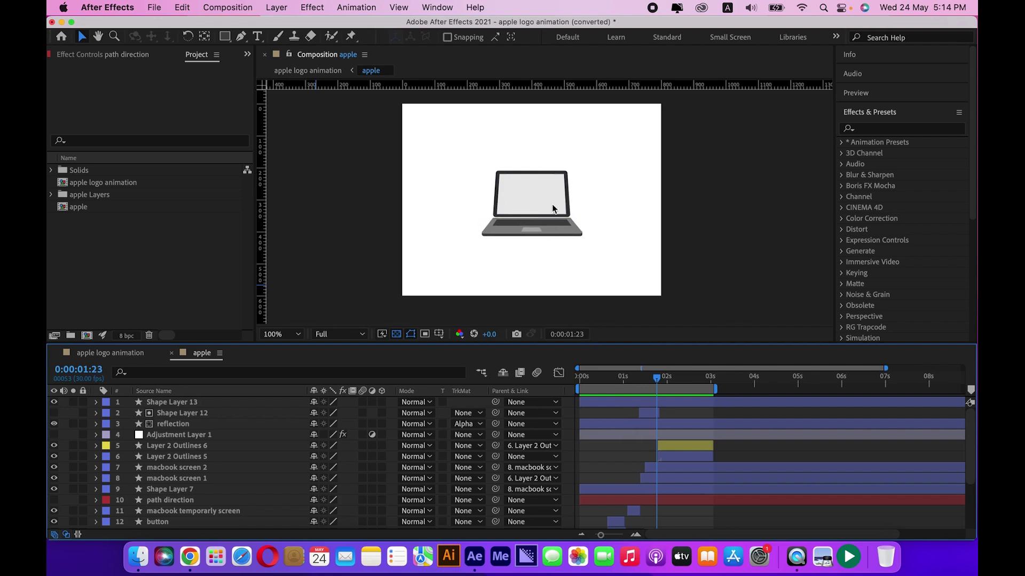
Return the playhead to the first frame and examine the apple logo and the lower layers of the composition.
{"action": "key", "text": "period"}
{"action": "left_click_drag", "start_coordinate": [656, 382], "coordinate": [578, 379]}
{"action": "key", "text": "comma"}
{"action": "key", "text": "period"}
{"action": "scroll", "coordinate": [597, 430], "scroll_direction": "down", "scroll_amount": 3}
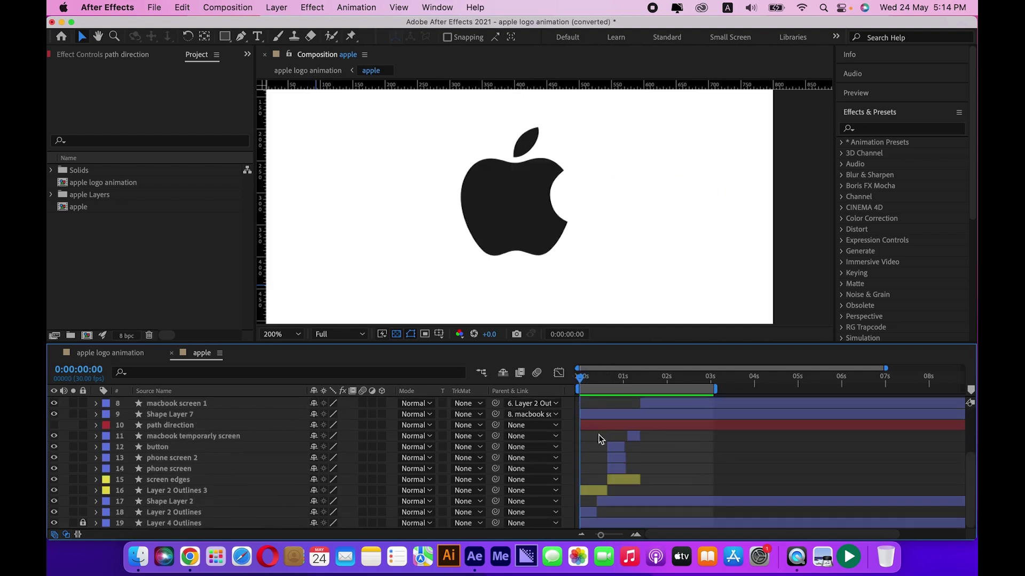
{"action": "mouse_move", "coordinate": [578, 382]}
{"action": "left_mouse_down"}
{"action": "mouse_move", "coordinate": [609, 393]}
{"action": "mouse_move", "coordinate": [578, 396]}
{"action": "left_mouse_up"}
{"action": "scroll", "coordinate": [590, 229], "scroll_direction": "down", "scroll_amount": 2}
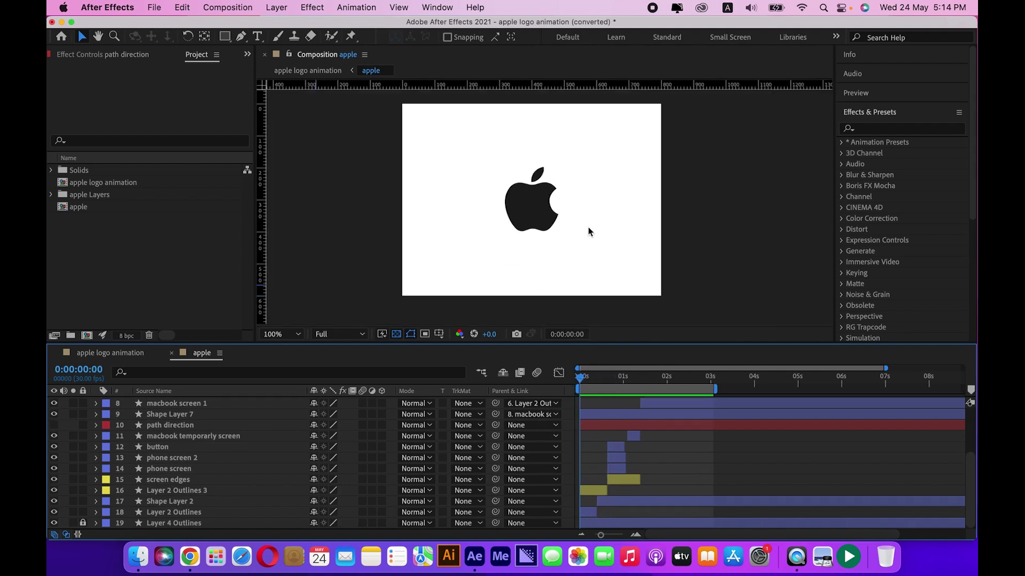
{"action": "scroll", "coordinate": [320, 454], "scroll_direction": "up", "scroll_amount": 3}
{"action": "scroll", "coordinate": [243, 462], "scroll_direction": "down", "scroll_amount": 3}
Select the apple body layer, Layer 2 Outlines, and reveal its Path and Scale keyframes.
{"action": "left_click", "coordinate": [587, 514]}
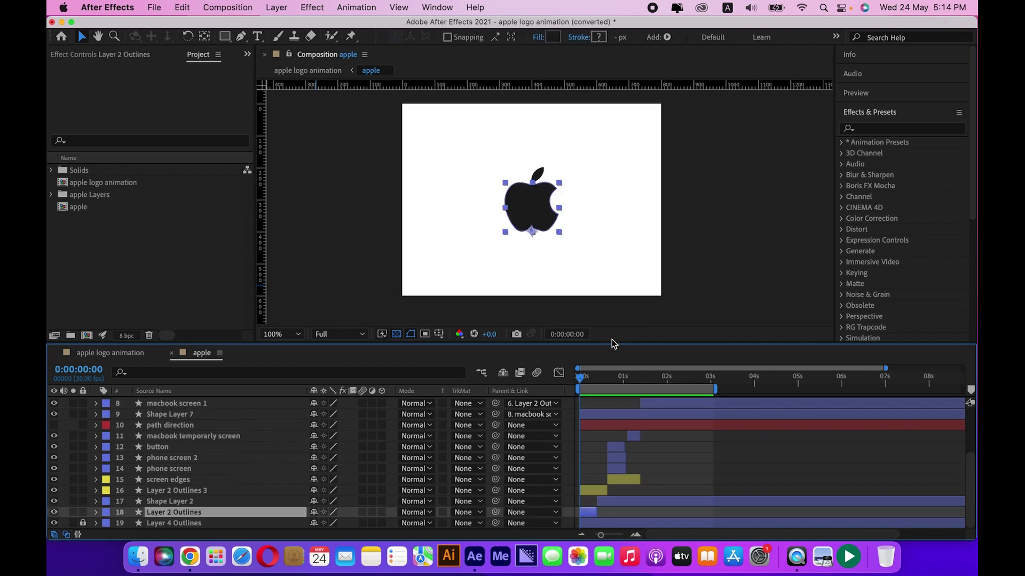
{"action": "scroll", "coordinate": [601, 233], "scroll_direction": "up", "scroll_amount": 2}
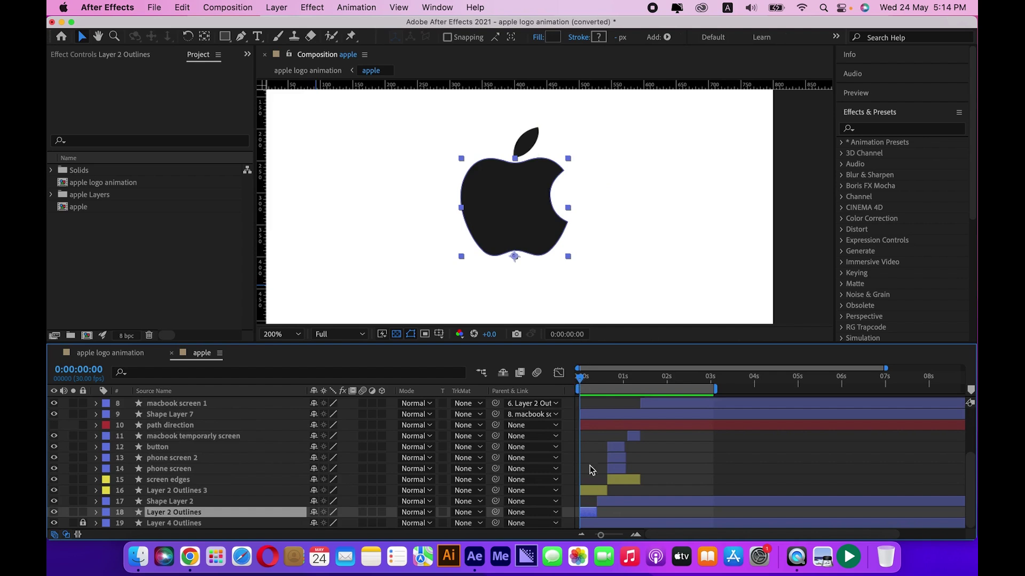
{"action": "key", "text": "u"}
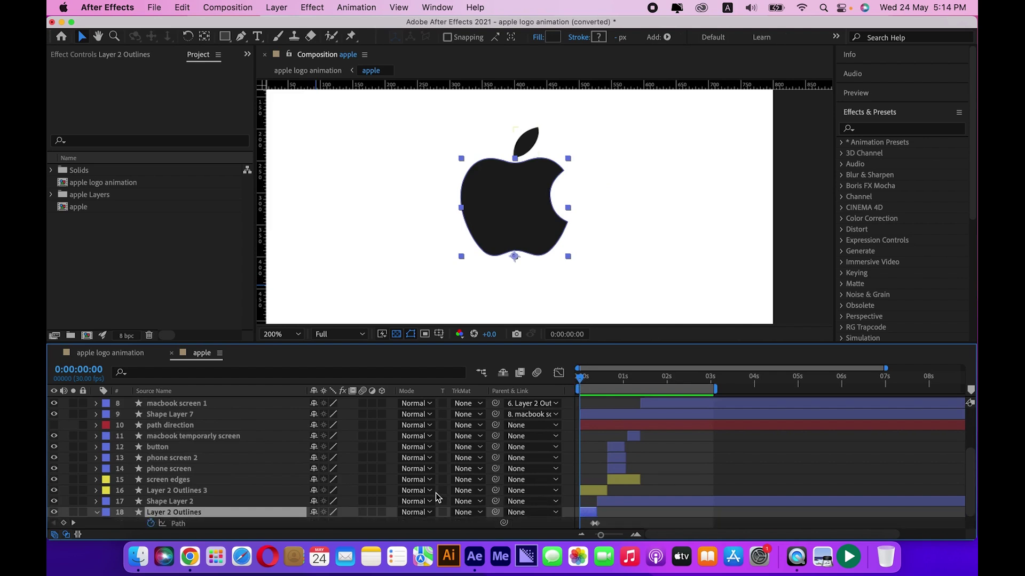
{"action": "key", "text": "alt+shift+s"}
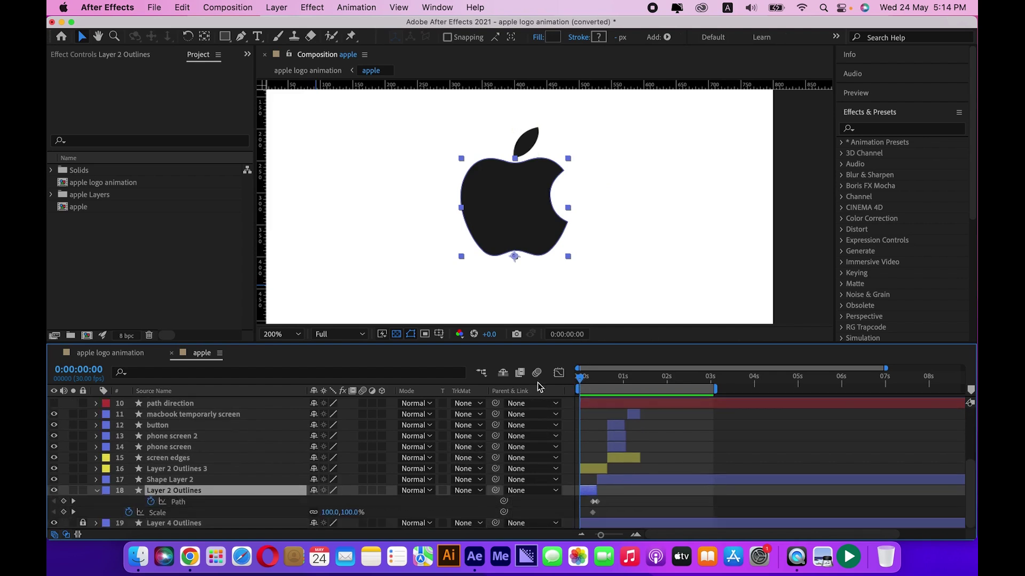
Scrub from the first frame to frame 12 to examine how the apple body morphs into a circle.
{"action": "left_click_drag", "start_coordinate": [578, 382], "coordinate": [596, 392]}
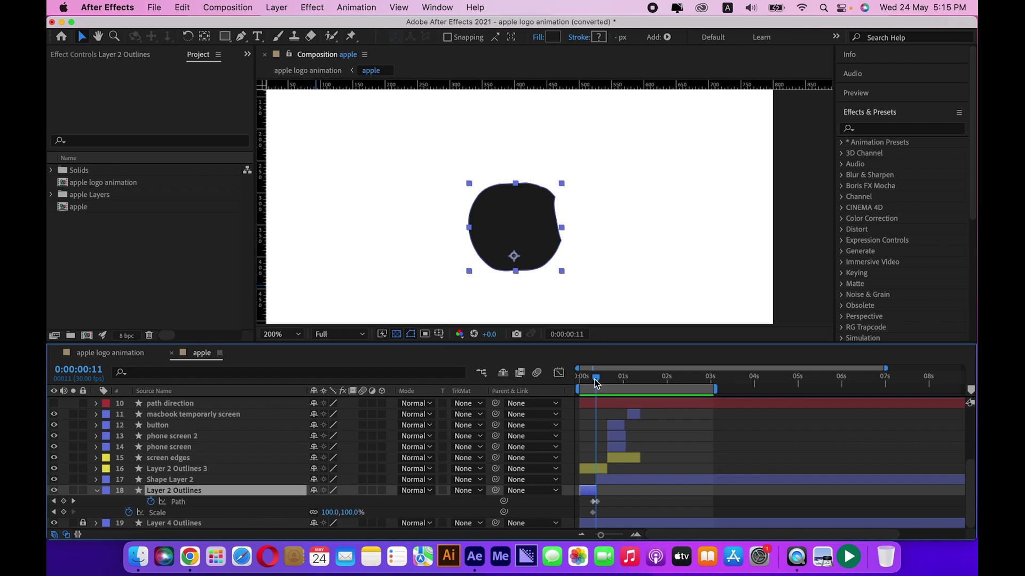
{"action": "left_click", "coordinate": [635, 534]}
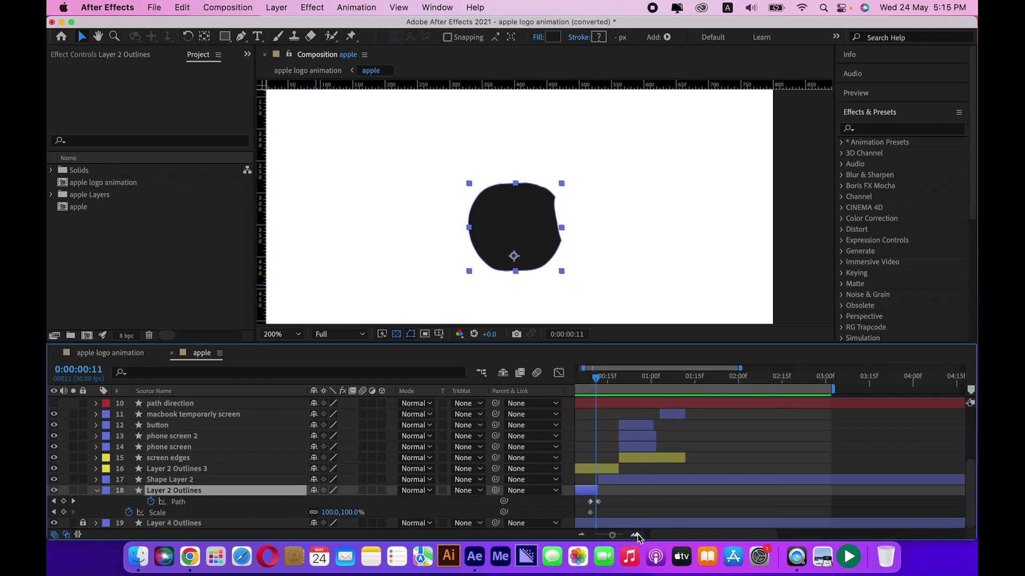
{"action": "left_click", "coordinate": [635, 534]}
{"action": "left_click", "coordinate": [635, 534]}
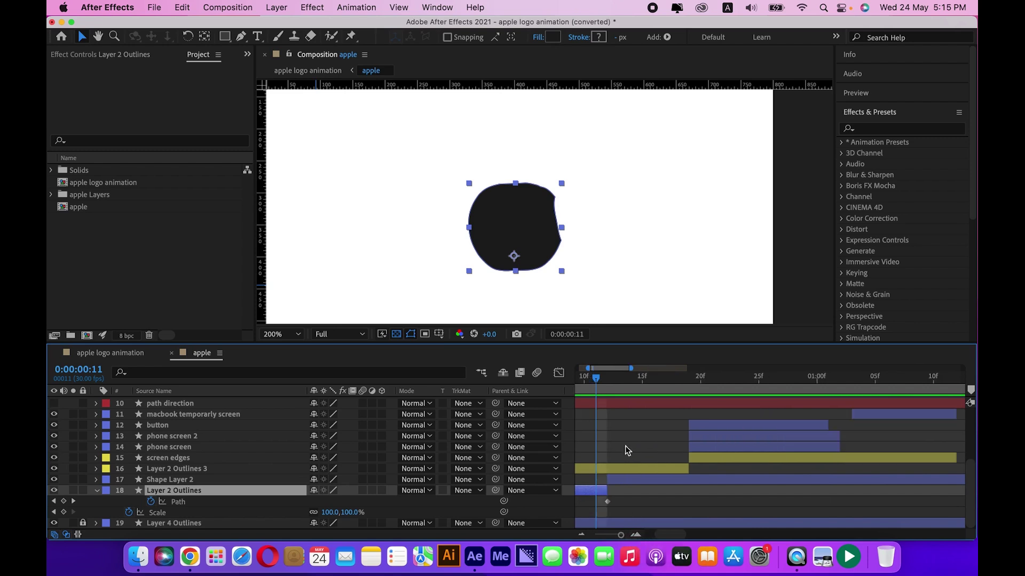
{"action": "left_click", "coordinate": [597, 382]}
{"action": "left_click_drag", "start_coordinate": [599, 384], "coordinate": [608, 380]}
Select the circle layer, Shape Layer 2, and reveal its Position and Scale keyframes.
{"action": "left_click", "coordinate": [621, 481]}
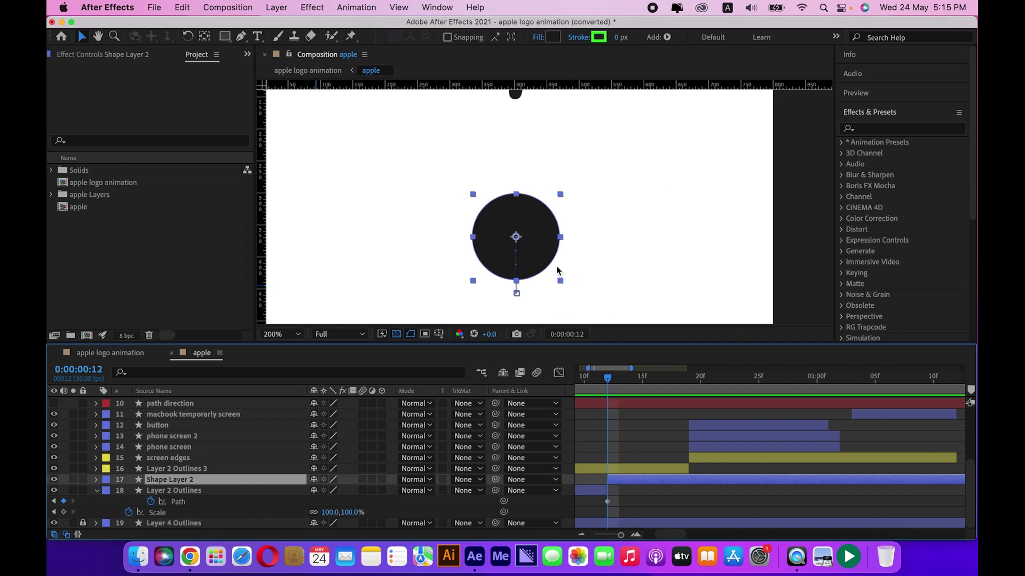
{"action": "key", "text": "comma"}
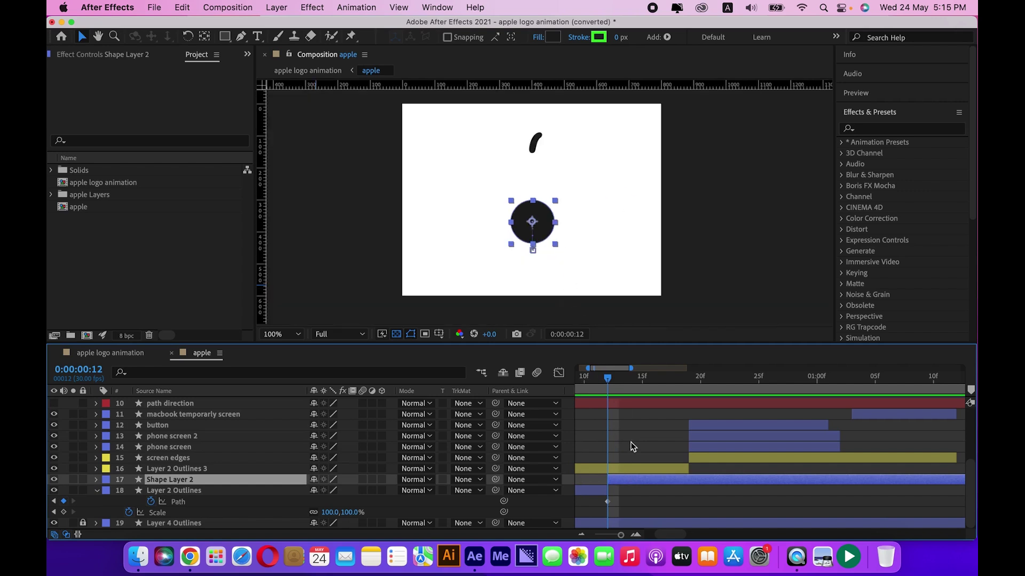
{"action": "key", "text": "u"}
{"action": "scroll", "coordinate": [659, 449], "scroll_direction": "down", "scroll_amount": 2}
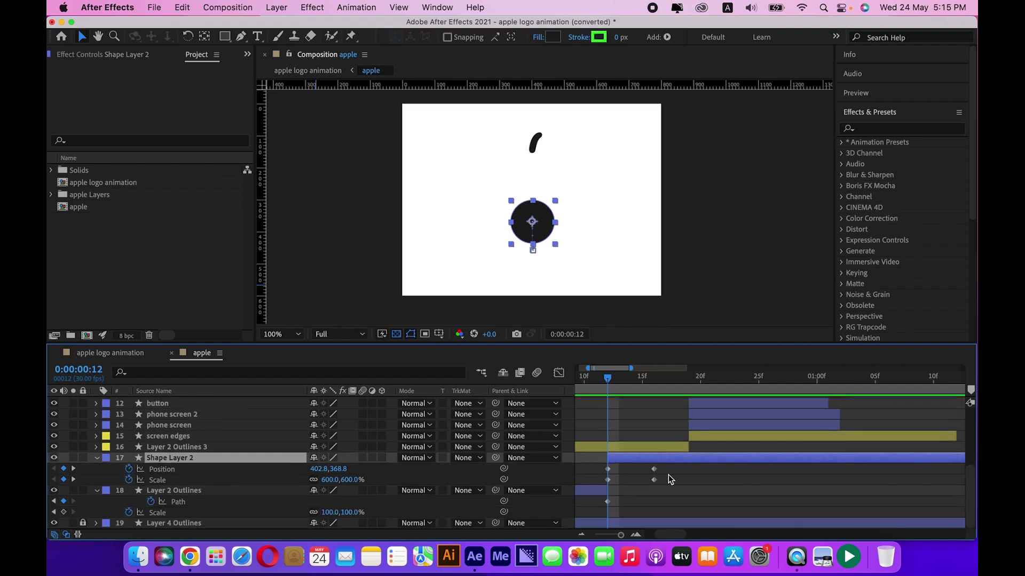
Scrub between frames 12 and 16 to examine the circle's Position and Scale animation, ending at frame 12.
{"action": "left_click_drag", "start_coordinate": [607, 384], "coordinate": [650, 411]}
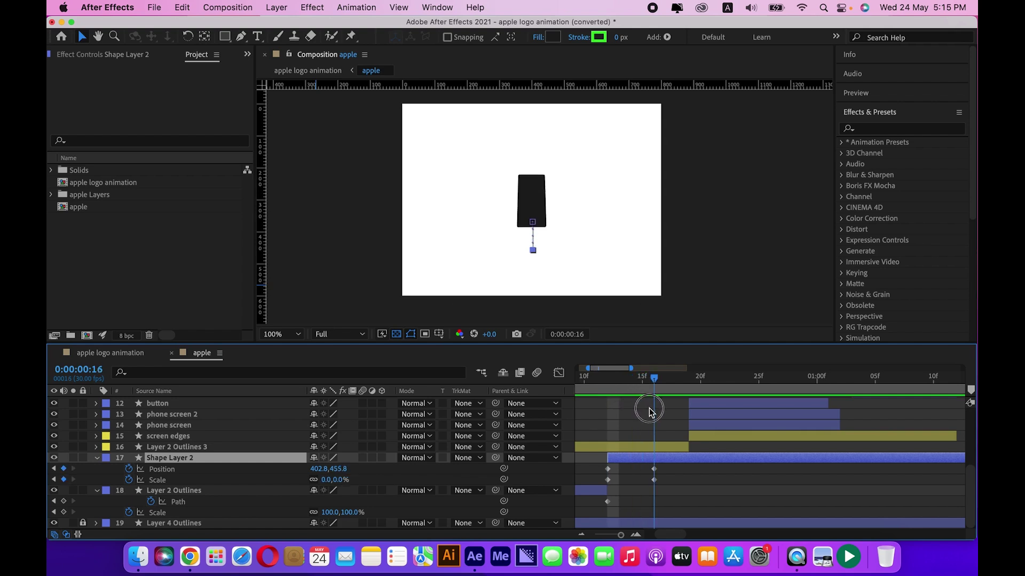
{"action": "scroll", "coordinate": [536, 248], "scroll_direction": "up", "scroll_amount": 2}
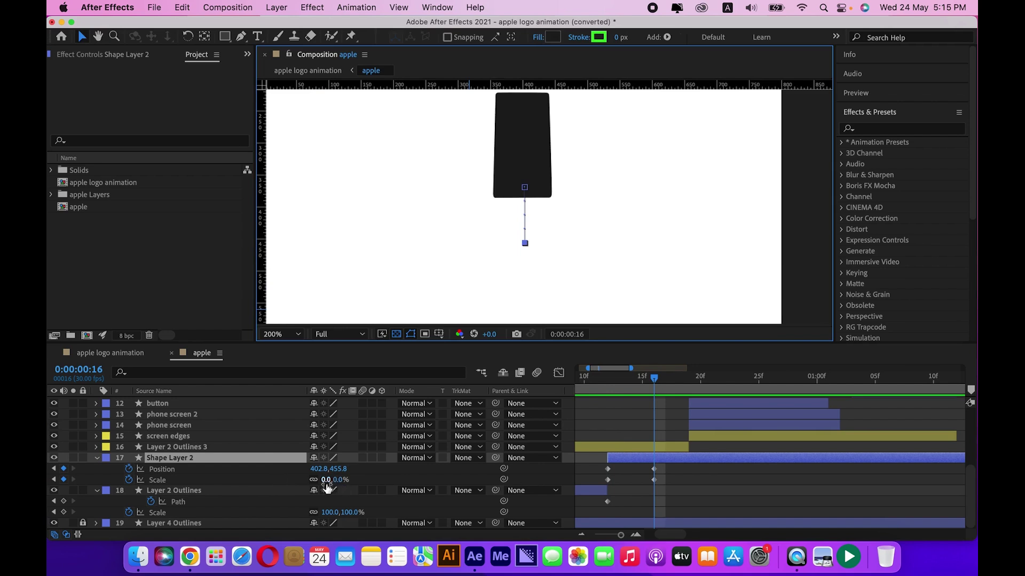
{"action": "left_click_drag", "start_coordinate": [652, 380], "coordinate": [619, 379]}
{"action": "scroll", "coordinate": [618, 227], "scroll_direction": "down", "scroll_amount": 2}
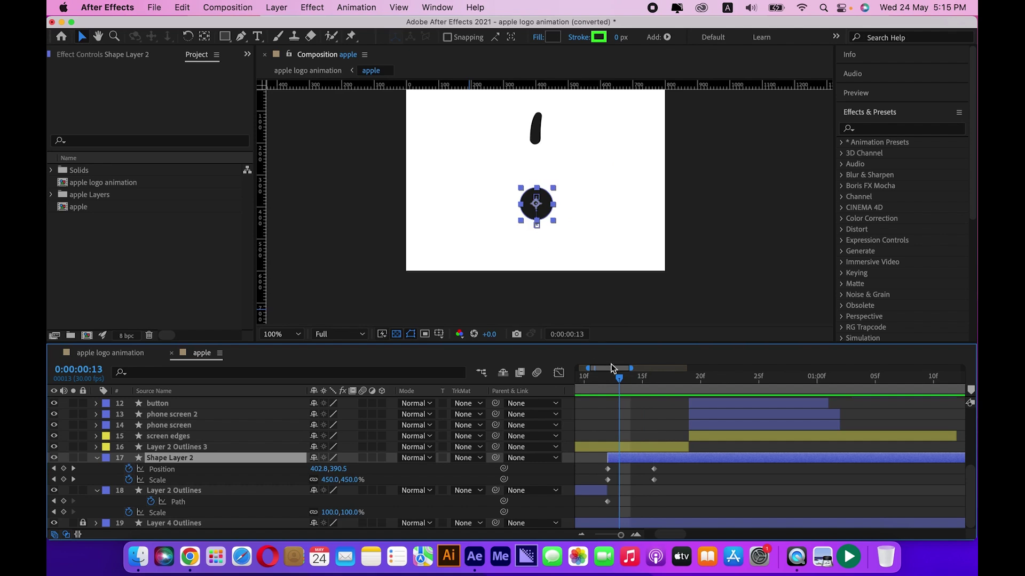
{"action": "left_click_drag", "start_coordinate": [619, 380], "coordinate": [608, 379]}
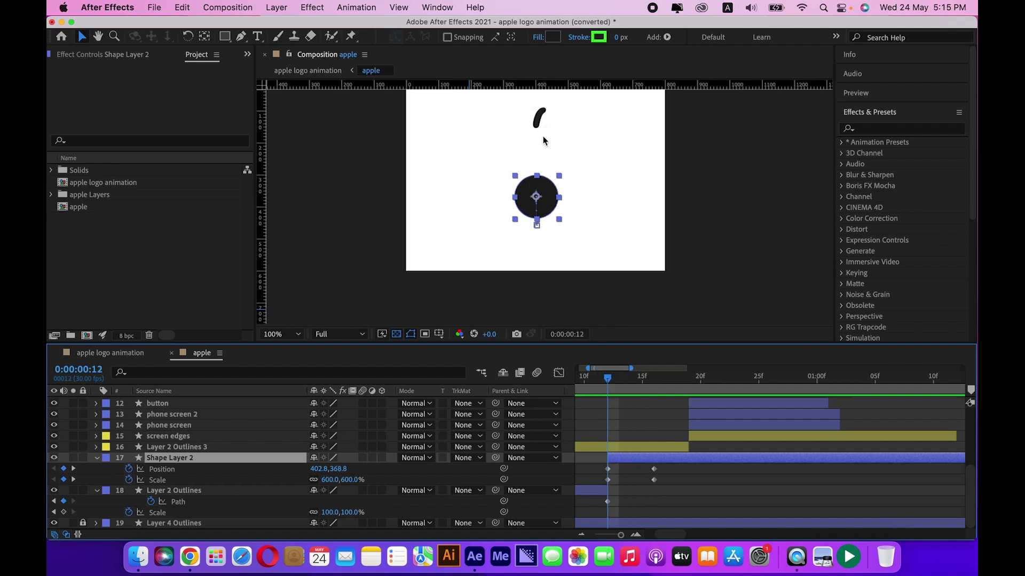
Review the opening transformation from apple logo to phone by scrubbing up to frame 22, then return to the first frame.
{"action": "left_click_drag", "start_coordinate": [606, 383], "coordinate": [697, 420]}
{"action": "left_click", "coordinate": [738, 479]}
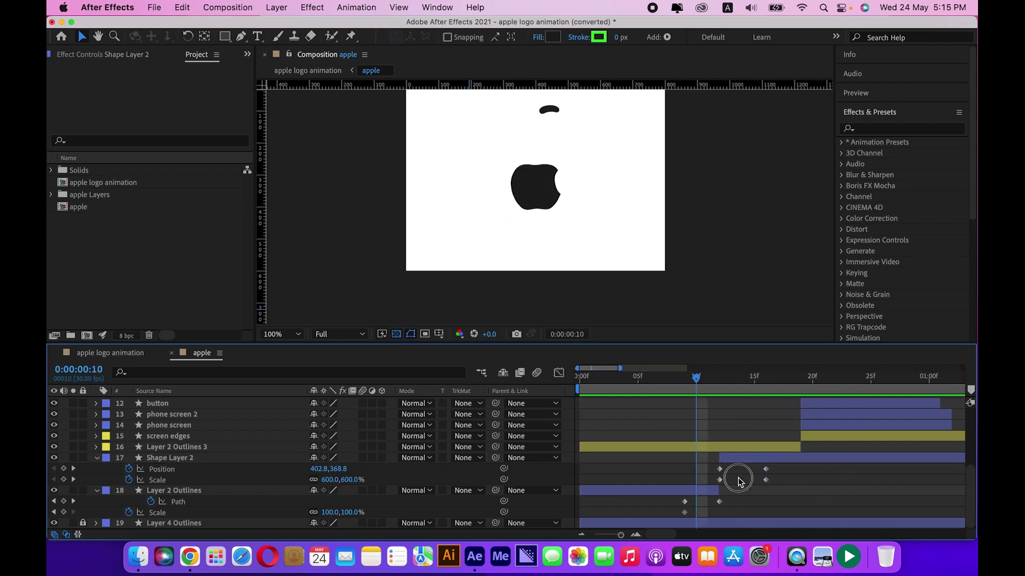
{"action": "left_click_drag", "start_coordinate": [697, 376], "coordinate": [600, 368]}
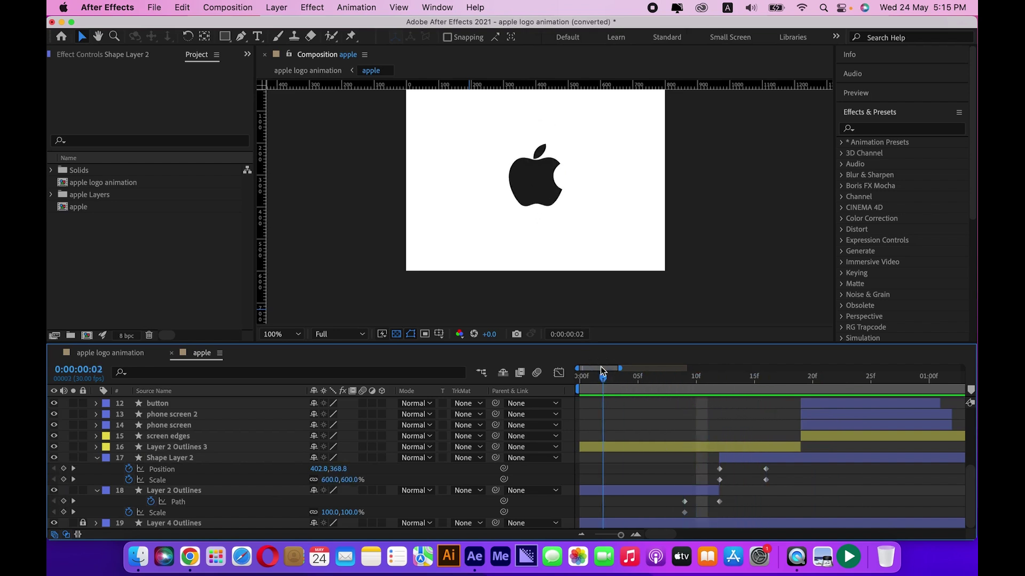
{"action": "scroll", "coordinate": [548, 201], "scroll_direction": "down", "scroll_amount": 2}
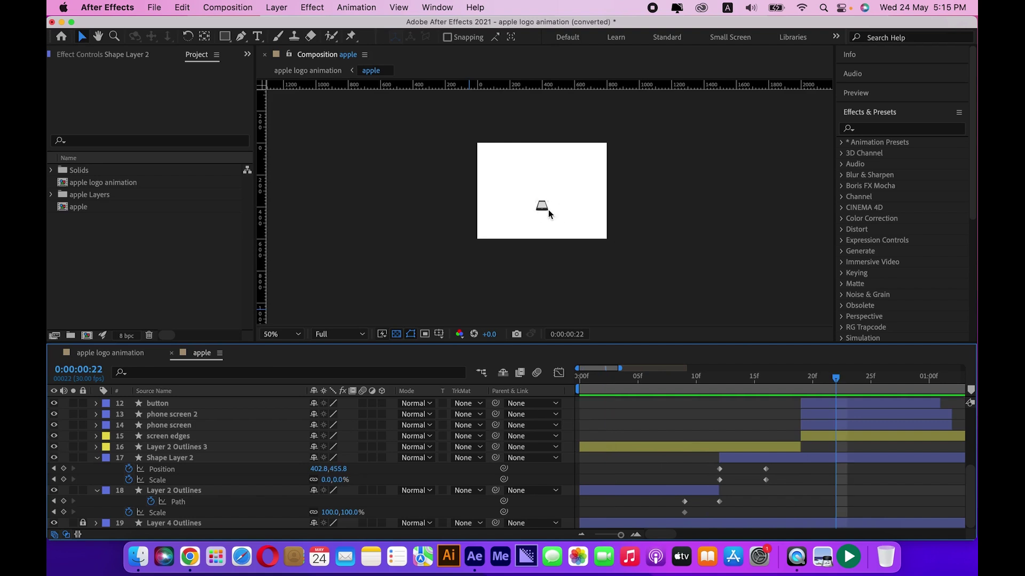
{"action": "scroll", "coordinate": [545, 213], "scroll_direction": "up", "scroll_amount": 2}
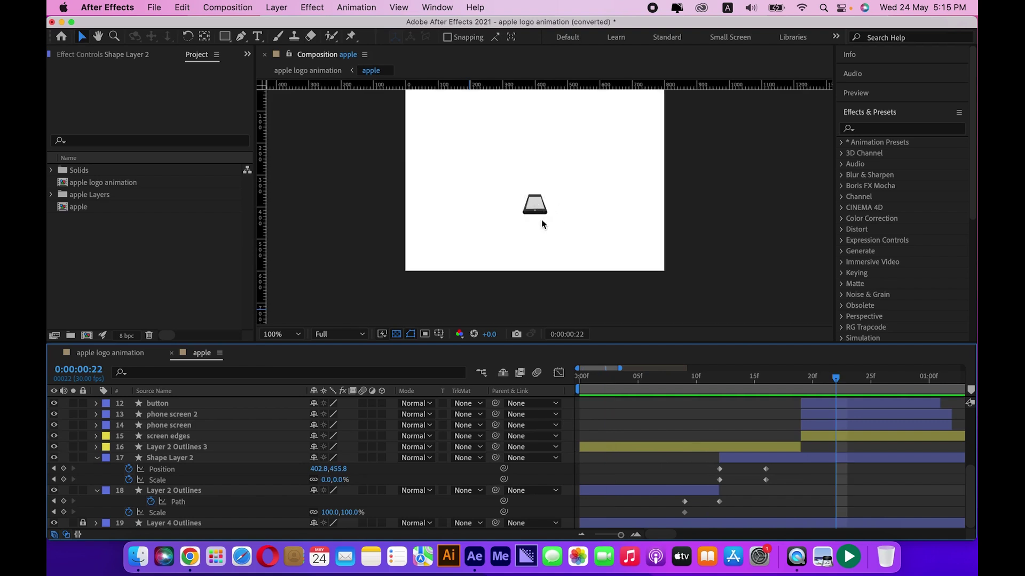
{"action": "left_click_drag", "start_coordinate": [835, 376], "coordinate": [580, 379]}
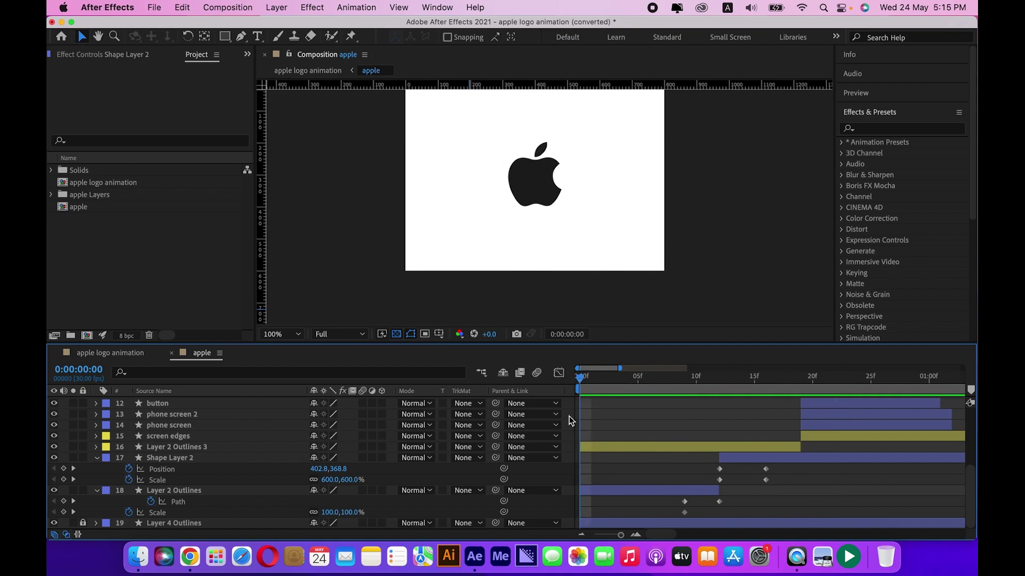
Select the leaf layer, Layer 2 Outlines 3, and reveal its keyframed properties with the playhead at the first frame.
{"action": "left_click", "coordinate": [591, 444]}
{"action": "scroll", "coordinate": [552, 151], "scroll_direction": "up", "scroll_amount": 1}
{"action": "key", "text": "space"}
{"action": "left_click_drag", "start_coordinate": [552, 123], "coordinate": [551, 222]}
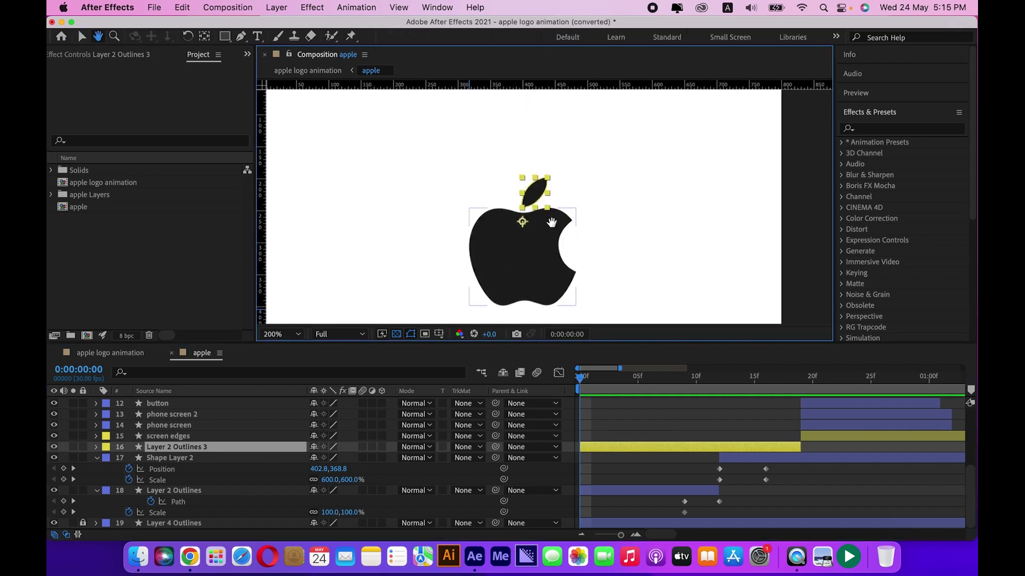
{"action": "key", "text": "v"}
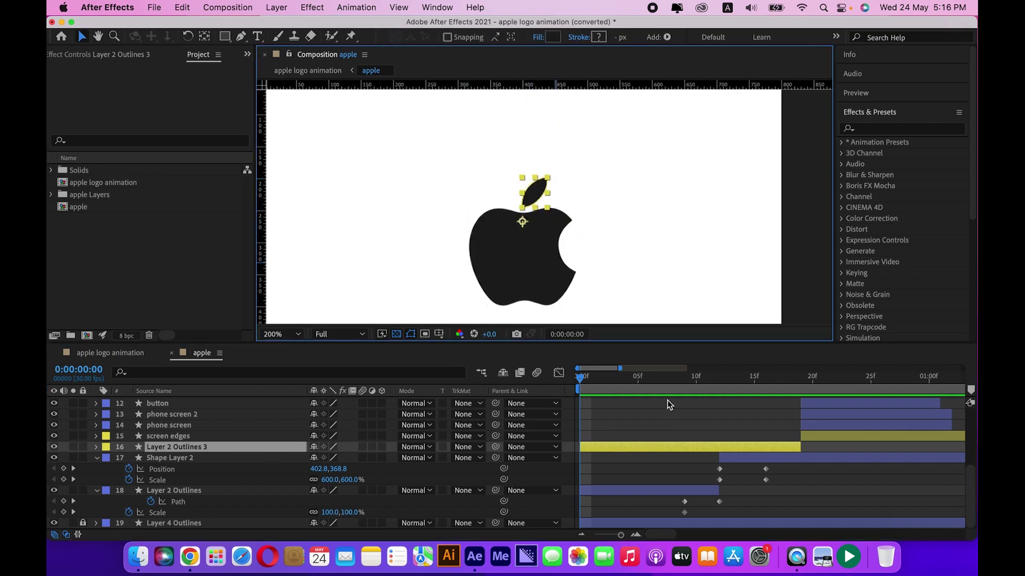
{"action": "left_click", "coordinate": [580, 380]}
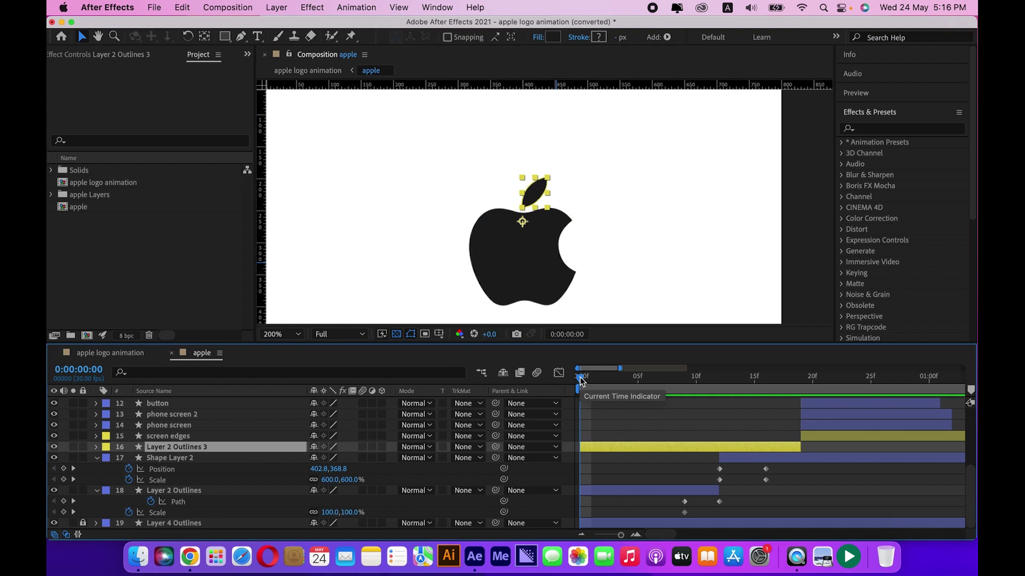
{"action": "mouse_move", "coordinate": [581, 379]}
{"action": "left_mouse_down"}
{"action": "mouse_move", "coordinate": [661, 378]}
{"action": "mouse_move", "coordinate": [571, 392]}
{"action": "left_mouse_up"}
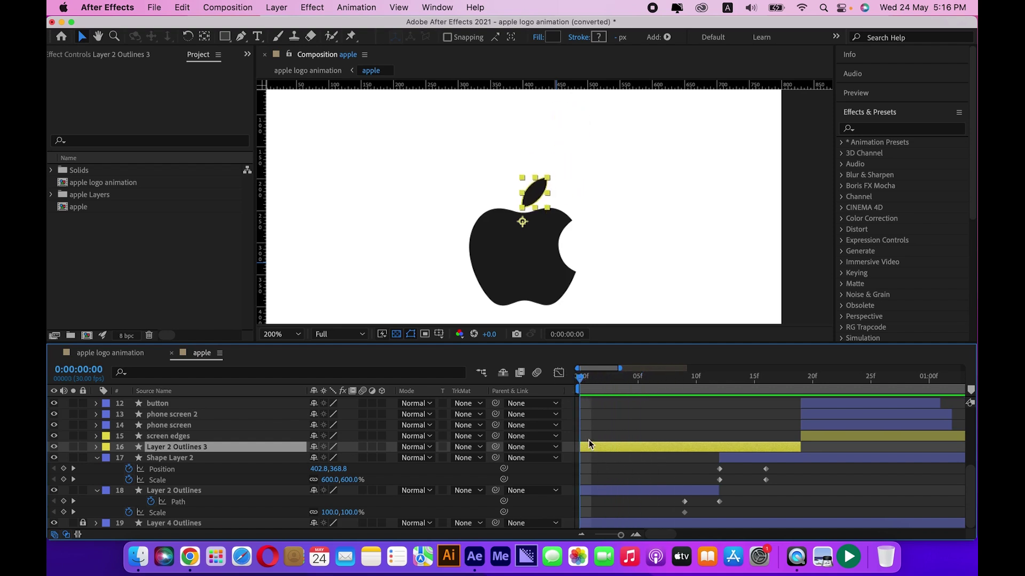
{"action": "left_click", "coordinate": [590, 440]}
{"action": "left_click", "coordinate": [597, 447]}
{"action": "key", "text": "u"}
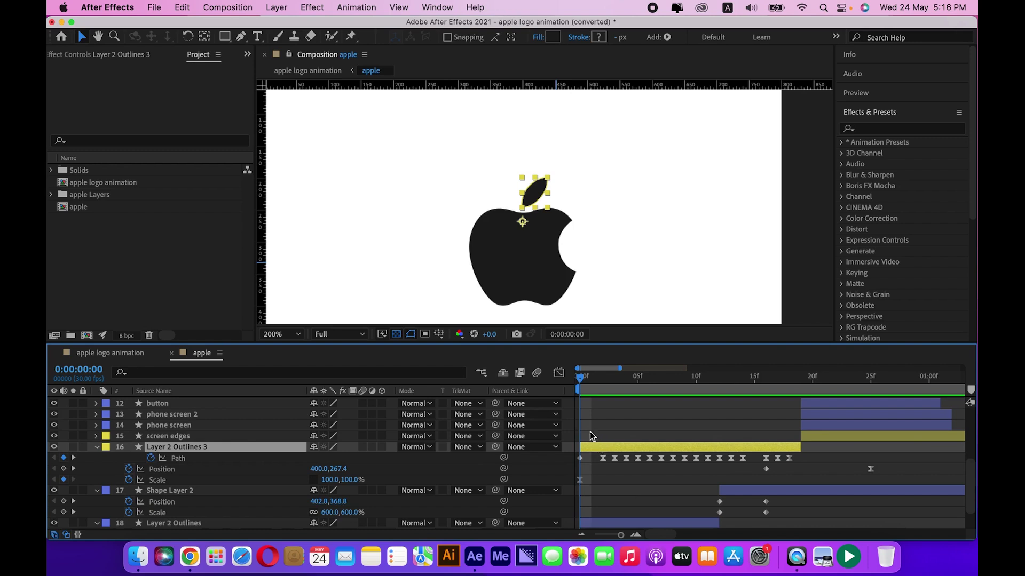
Select the leaf layer's Path, Position and Scale properties in turn to examine their keyframes.
{"action": "left_click", "coordinate": [186, 460]}
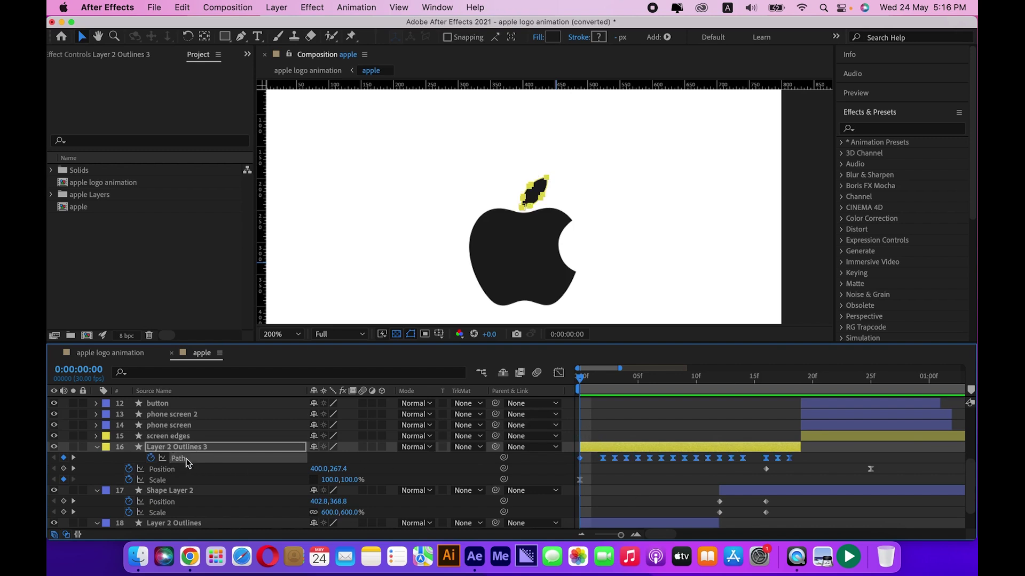
{"action": "left_click", "coordinate": [163, 469]}
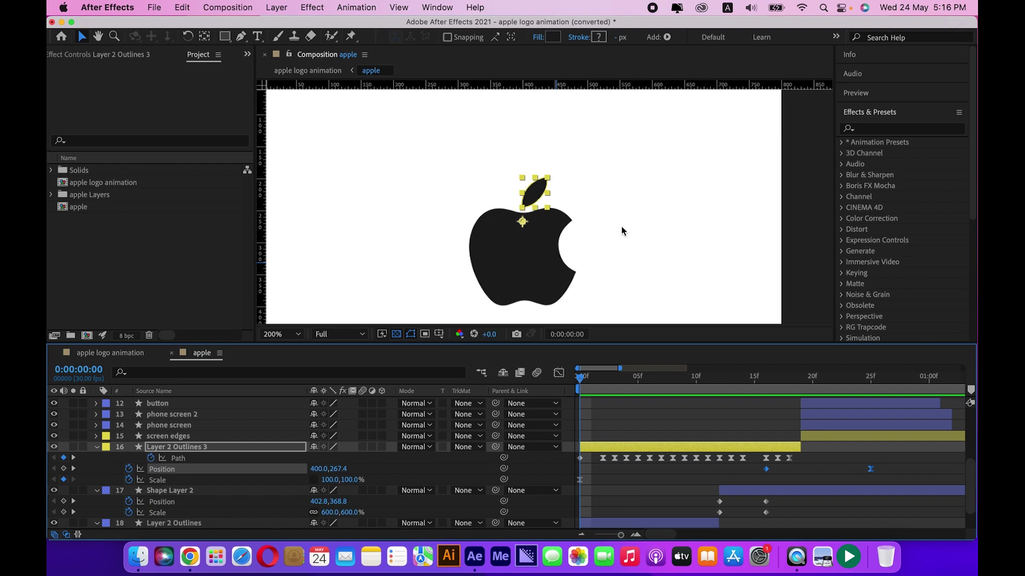
{"action": "key", "text": "comma"}
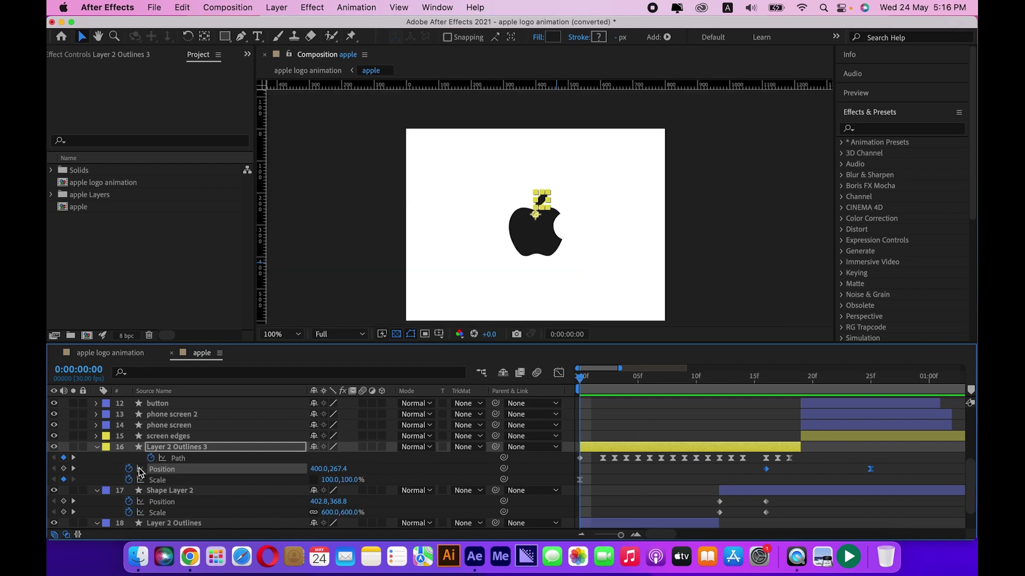
{"action": "left_click", "coordinate": [157, 480]}
{"action": "key", "text": "period"}
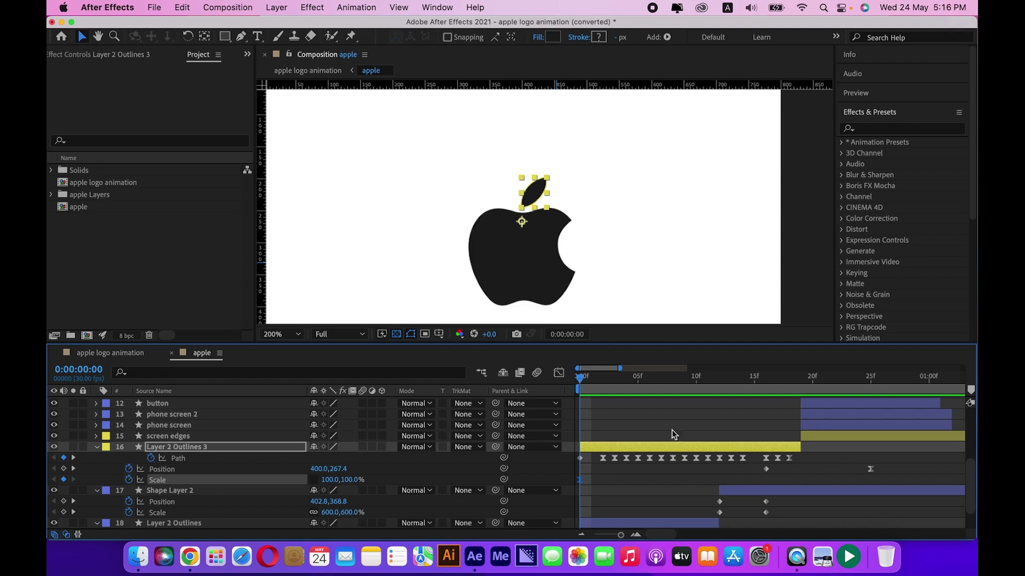
{"action": "key", "text": "comma"}
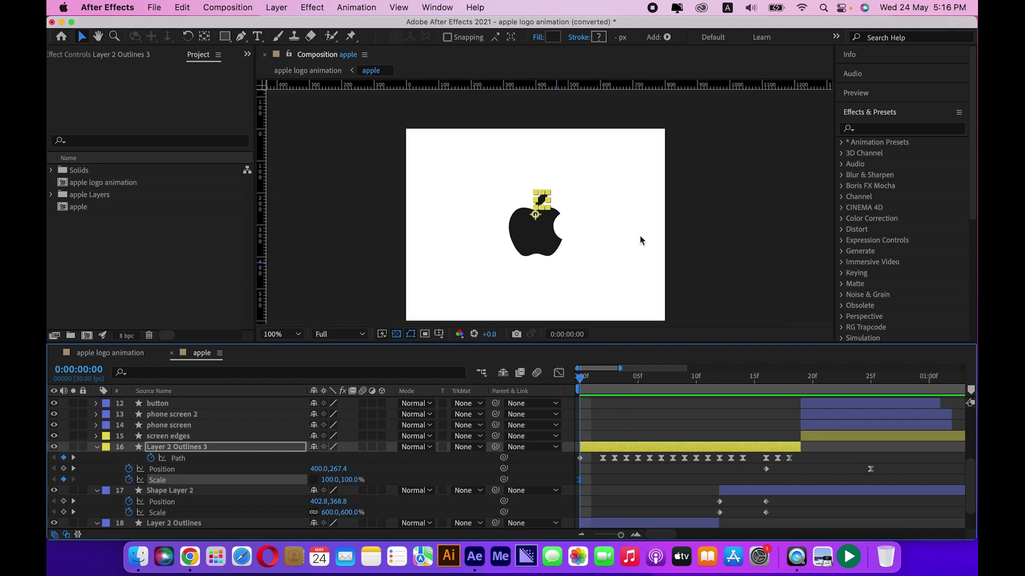
Select the leaf's Position keyframe at frame 16, scrub to frame 4 to examine the leaf's motion, and select its layer.
{"action": "left_click", "coordinate": [766, 470]}
{"action": "left_click_drag", "start_coordinate": [585, 379], "coordinate": [627, 391]}
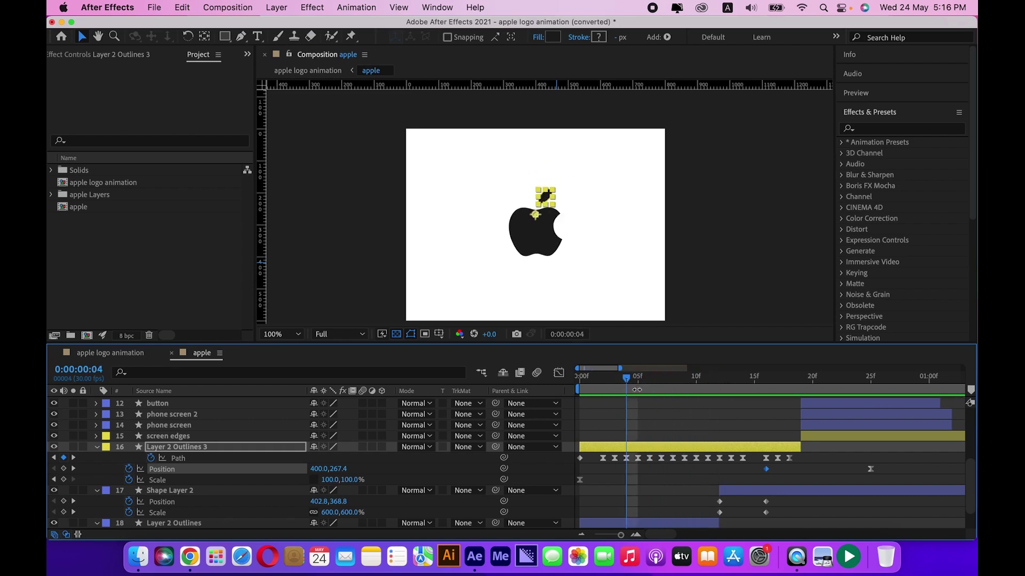
{"action": "left_click", "coordinate": [635, 448]}
{"action": "scroll", "coordinate": [564, 196], "scroll_direction": "up", "scroll_amount": 2}
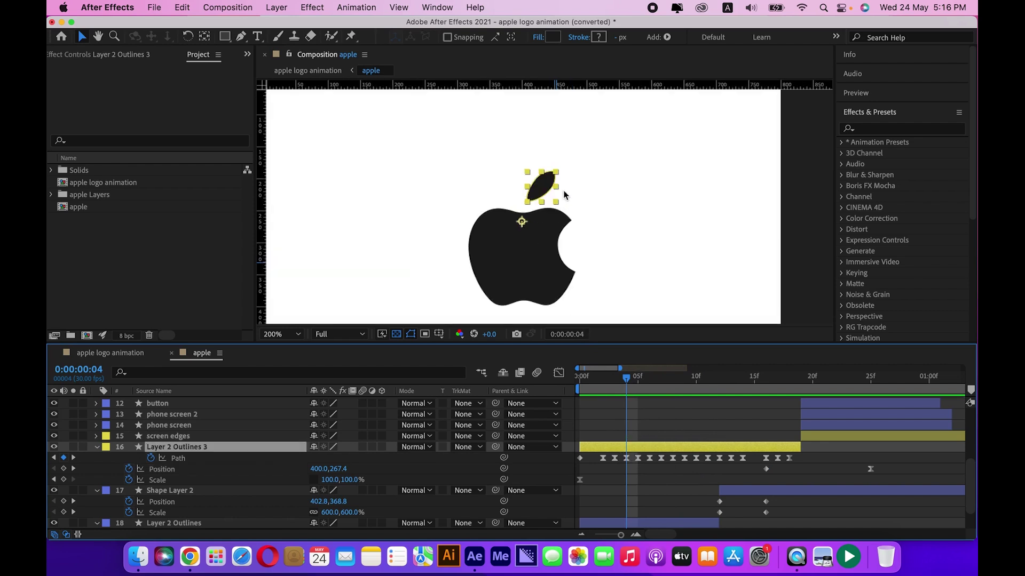
{"action": "scroll", "coordinate": [638, 443], "scroll_direction": "up", "scroll_amount": 4}
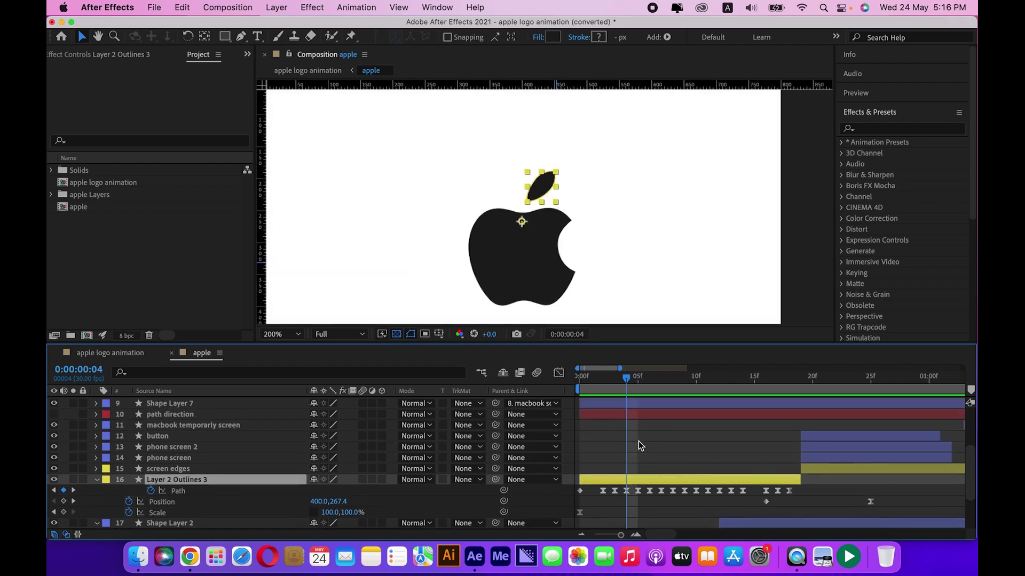
Make the path direction layer visible and scrub to frame 8 to check how the leaf follows the red guide line.
{"action": "left_click", "coordinate": [616, 427]}
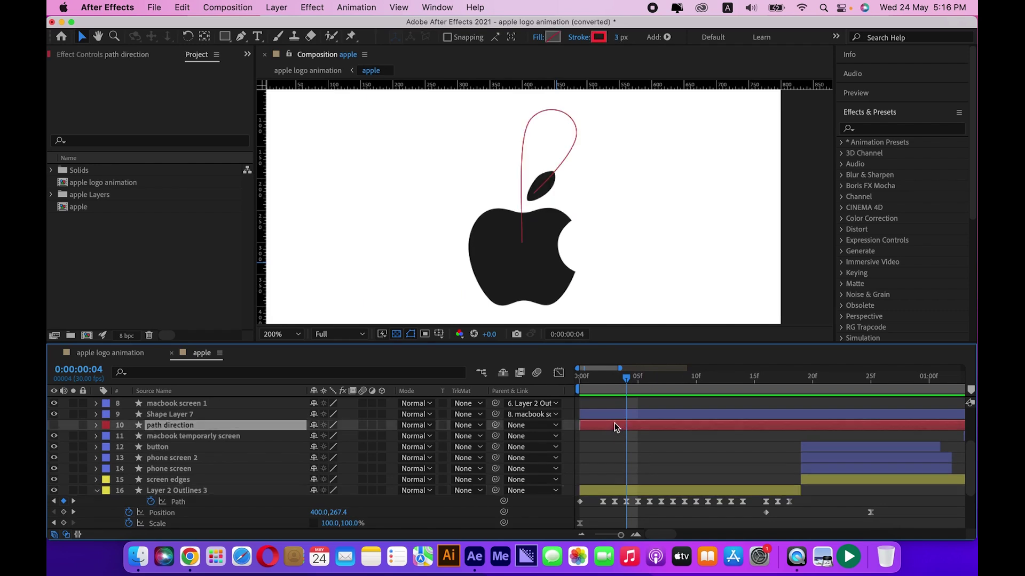
{"action": "left_click", "coordinate": [54, 426]}
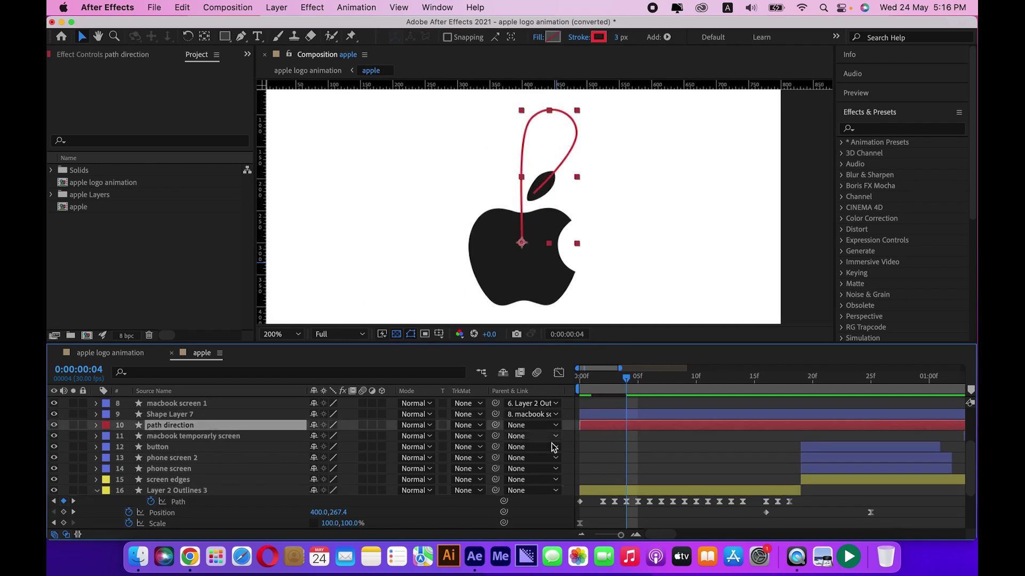
{"action": "left_click_drag", "start_coordinate": [628, 384], "coordinate": [642, 380]}
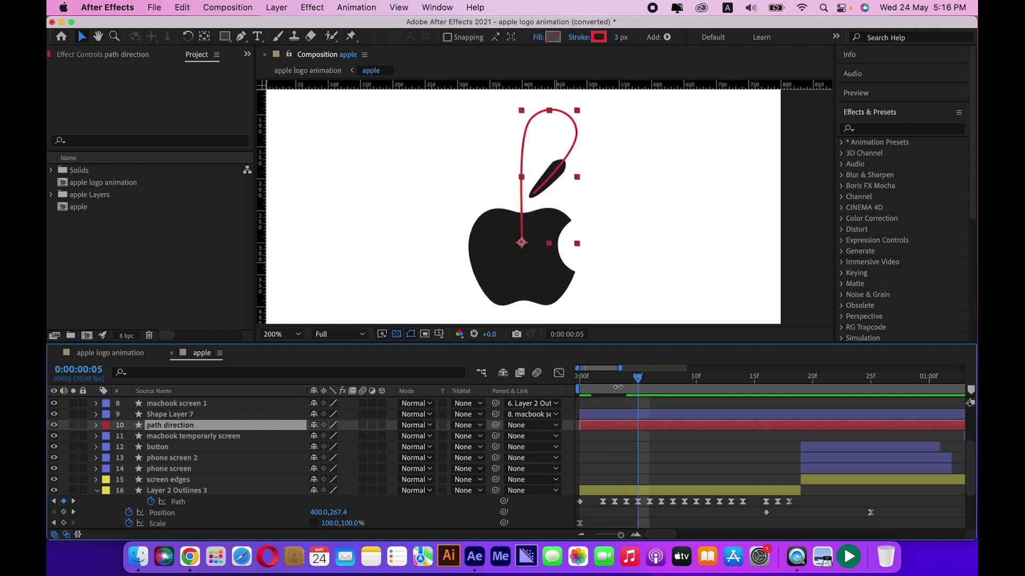
{"action": "left_click_drag", "start_coordinate": [641, 383], "coordinate": [679, 391]}
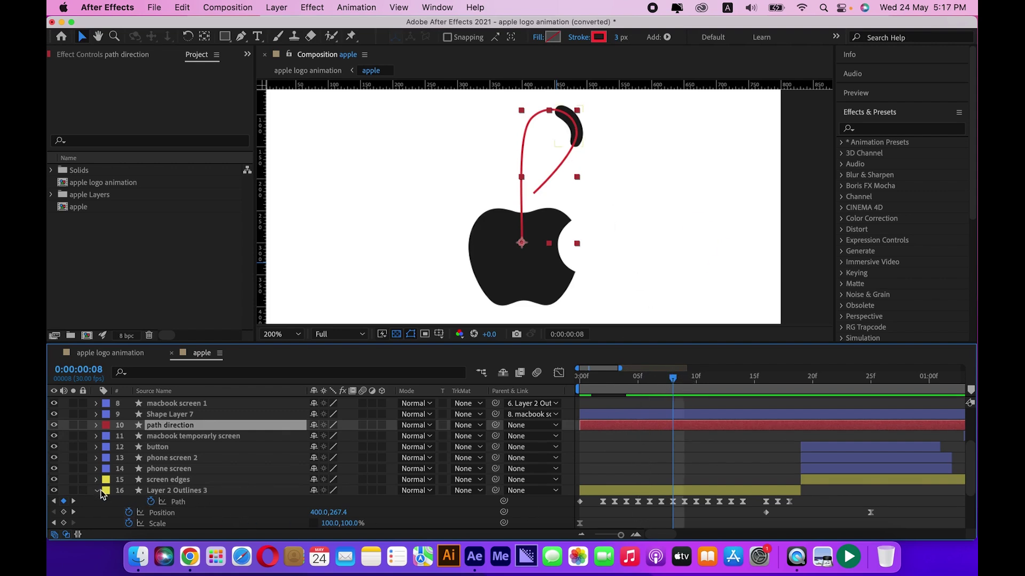
Reveal the full contents of Layer 2 Outlines 3 and select Path 2 to inspect the leaf's outline closely at frame 8.
{"action": "left_click", "coordinate": [97, 492]}
{"action": "left_click", "coordinate": [97, 491]}
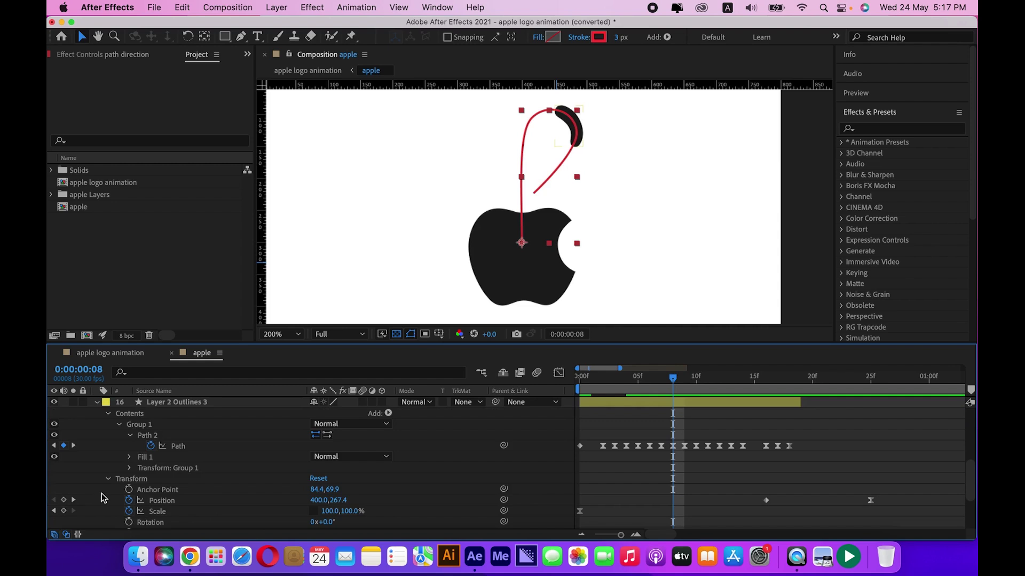
{"action": "left_click", "coordinate": [152, 436]}
{"action": "scroll", "coordinate": [572, 147], "scroll_direction": "up", "scroll_amount": 2}
{"action": "scroll", "coordinate": [631, 171], "scroll_direction": "up", "scroll_amount": 3}
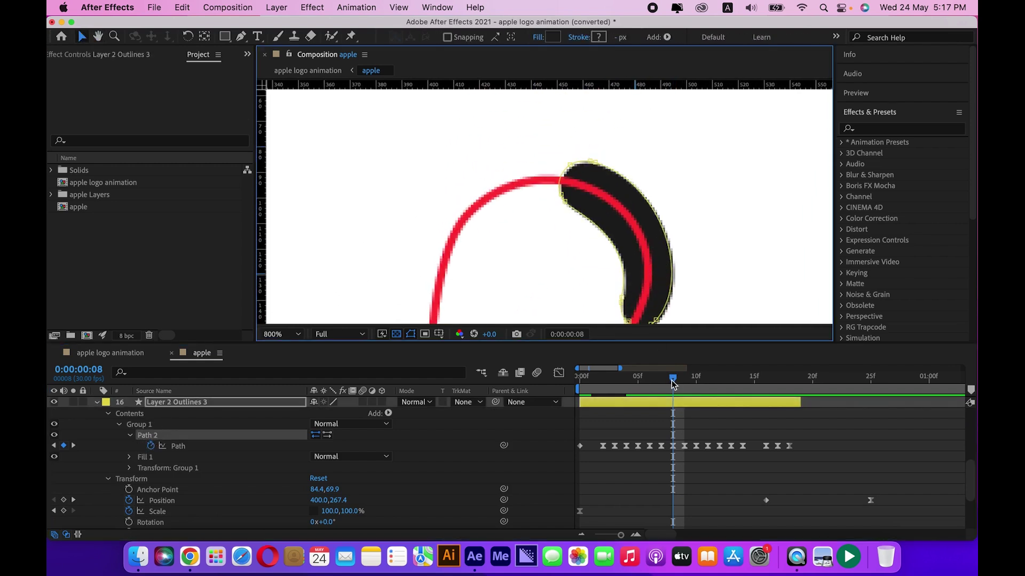
Delete the leaf's Path keyframes after frame 8 and select Path 2 with the playhead at frame 9.
{"action": "left_click_drag", "start_coordinate": [805, 439], "coordinate": [679, 460]}
{"action": "key", "text": "Delete"}
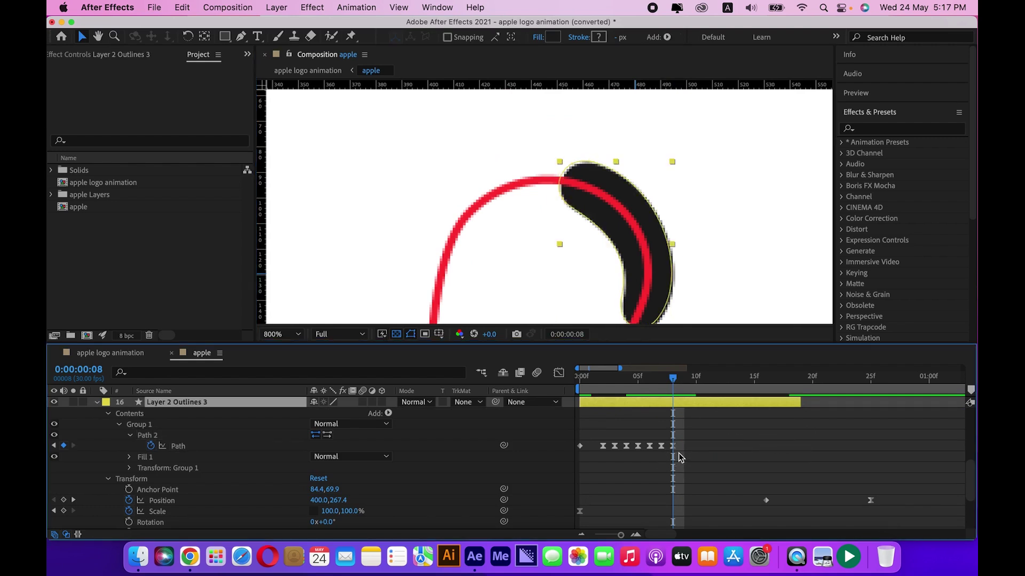
{"action": "left_click_drag", "start_coordinate": [687, 269], "coordinate": [684, 223]}
{"action": "left_click_drag", "start_coordinate": [673, 379], "coordinate": [684, 415]}
{"action": "left_click", "coordinate": [166, 435]}
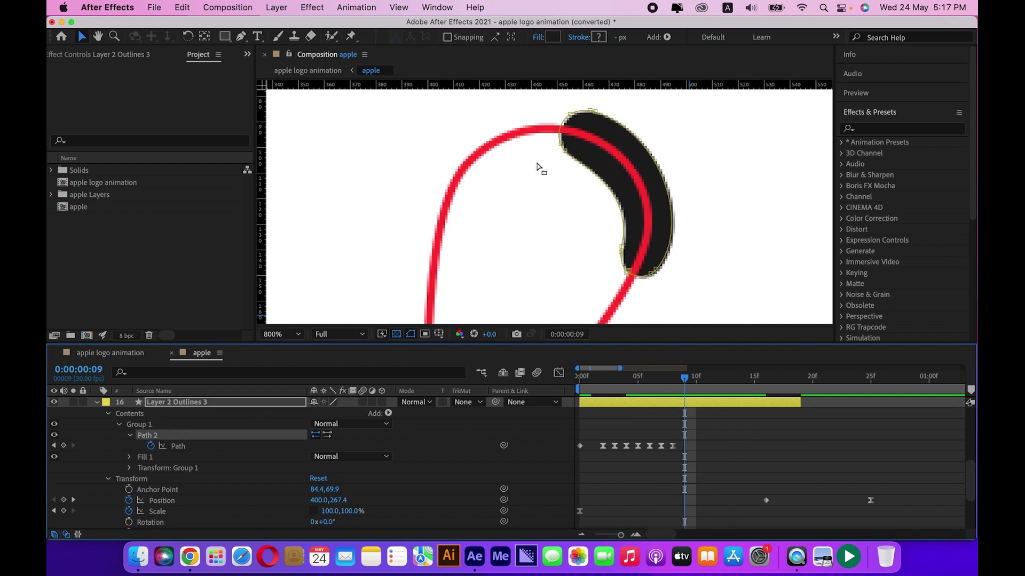
At frame 9, move the vertices at both ends of the leaf forward along the red guide and bend its edges with the Bezier handles.
{"action": "left_click_drag", "start_coordinate": [537, 166], "coordinate": [529, 108]}
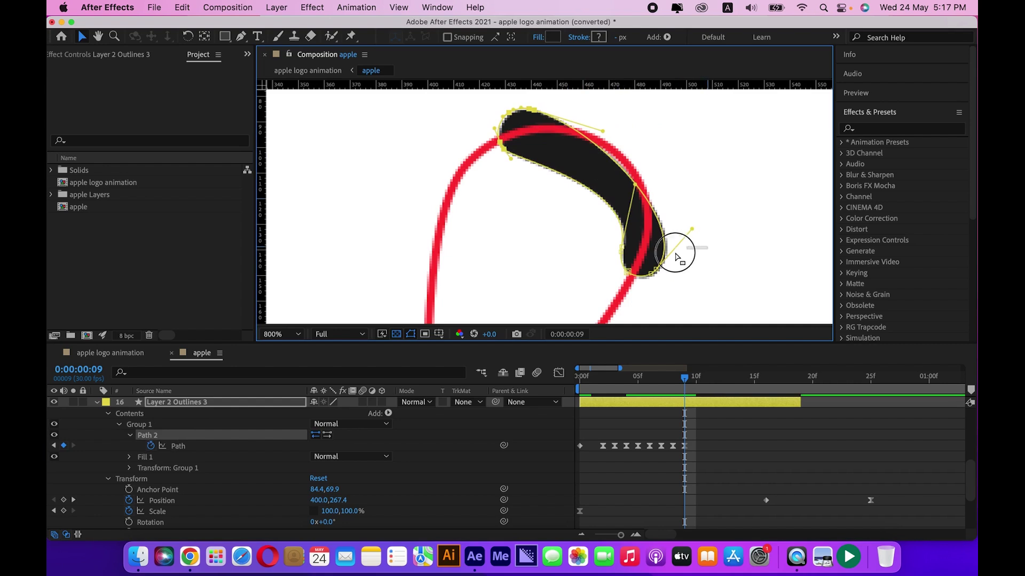
{"action": "left_click_drag", "start_coordinate": [675, 257], "coordinate": [587, 280]}
{"action": "left_click_drag", "start_coordinate": [602, 243], "coordinate": [660, 224]}
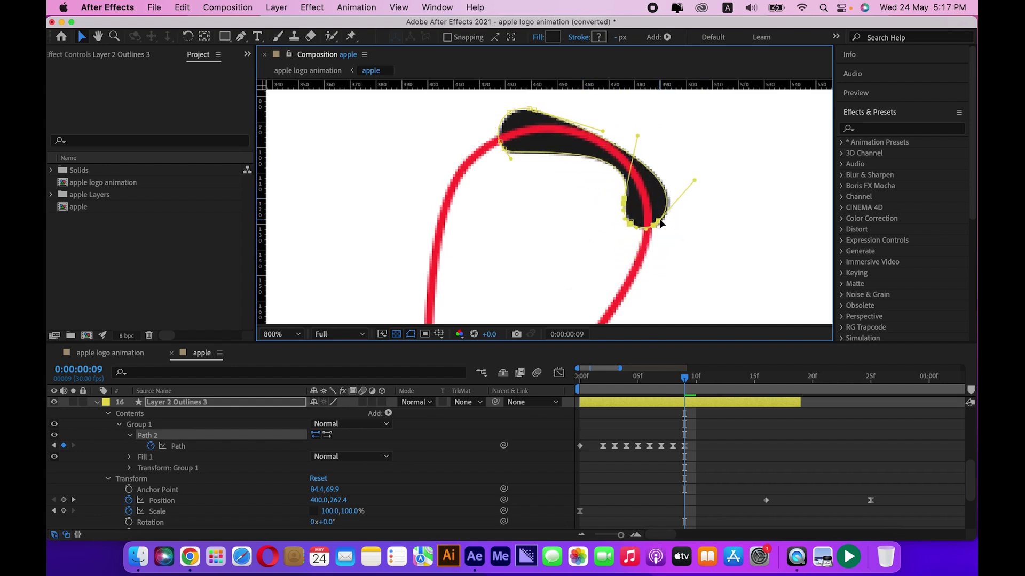
{"action": "left_click_drag", "start_coordinate": [637, 137], "coordinate": [585, 145]}
{"action": "left_click_drag", "start_coordinate": [695, 182], "coordinate": [670, 128]}
{"action": "left_click_drag", "start_coordinate": [600, 132], "coordinate": [589, 111]}
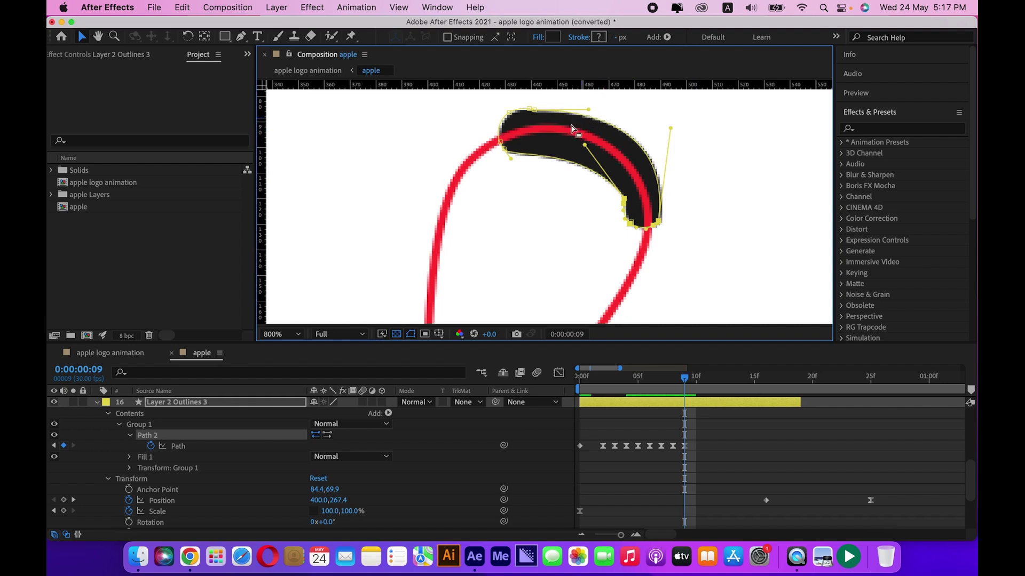
Refine the vertices and handles at the leaf's leading end into a rounded cap centred on the red guide.
{"action": "left_click_drag", "start_coordinate": [498, 151], "coordinate": [528, 189]}
{"action": "left_click_drag", "start_coordinate": [510, 130], "coordinate": [471, 191]}
{"action": "key", "text": "period"}
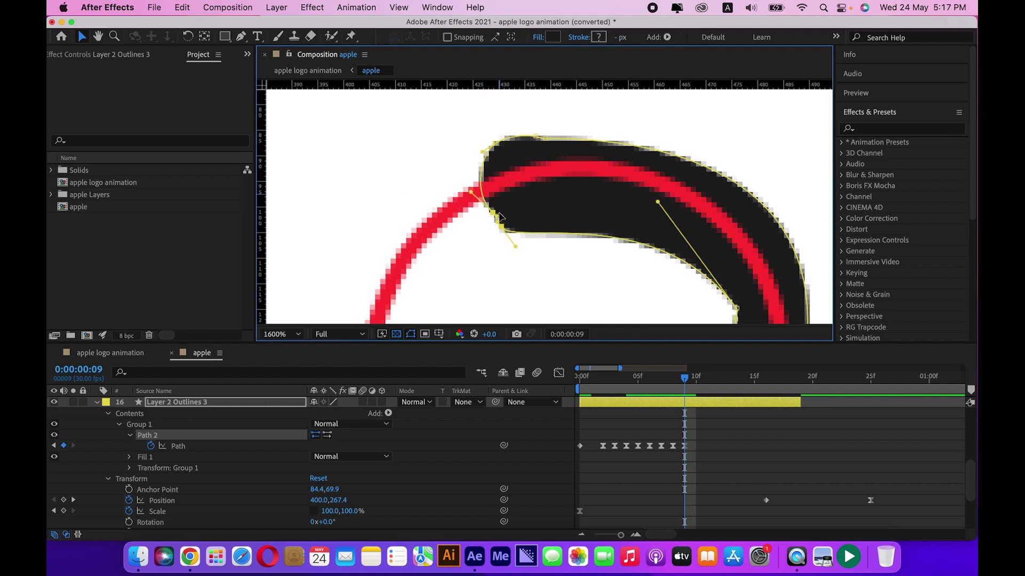
{"action": "left_click_drag", "start_coordinate": [535, 136], "coordinate": [530, 138]}
{"action": "left_click", "coordinate": [506, 224]}
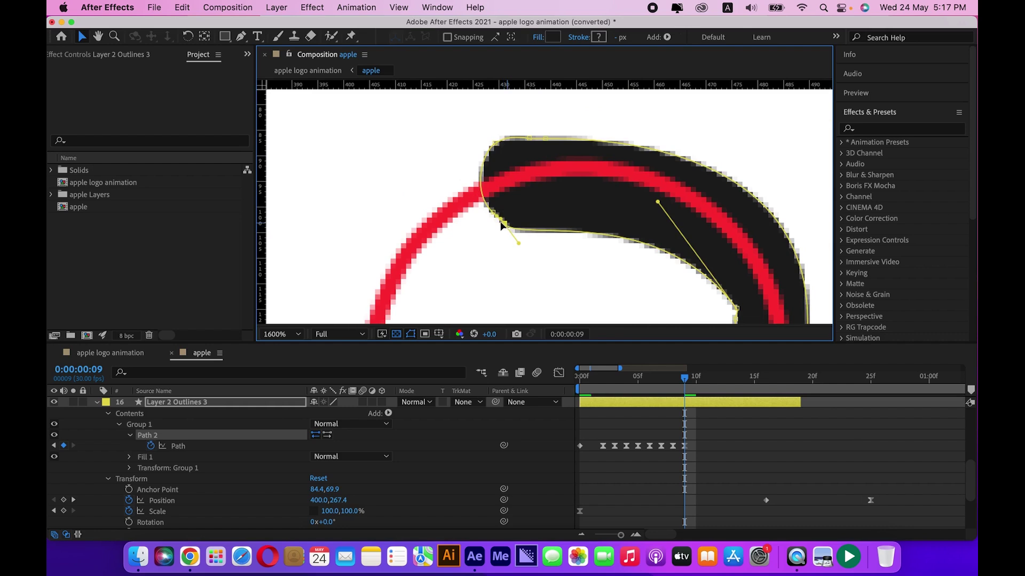
{"action": "left_click_drag", "start_coordinate": [504, 223], "coordinate": [491, 221]}
{"action": "left_click", "coordinate": [478, 149]}
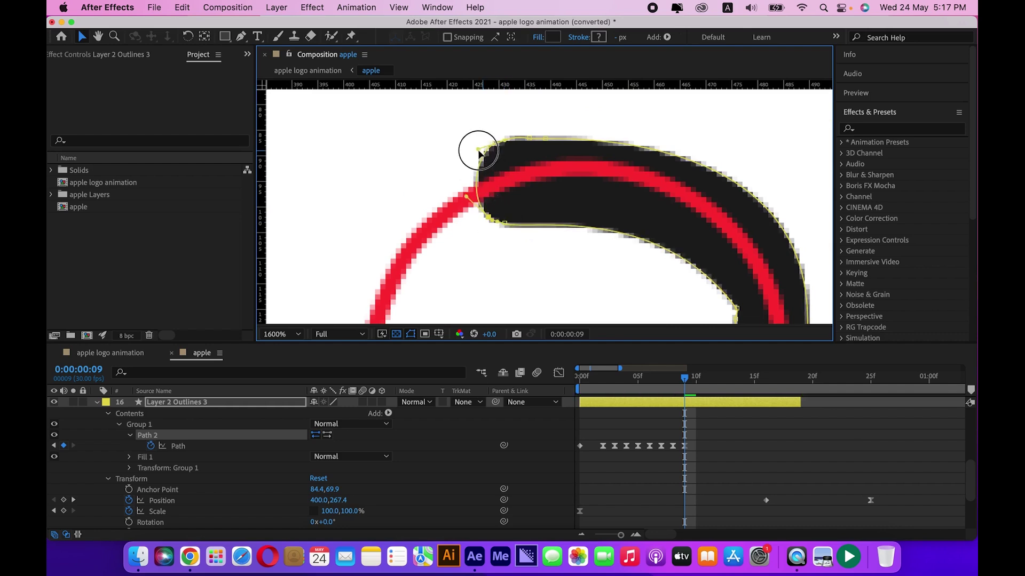
{"action": "left_click", "coordinate": [494, 144]}
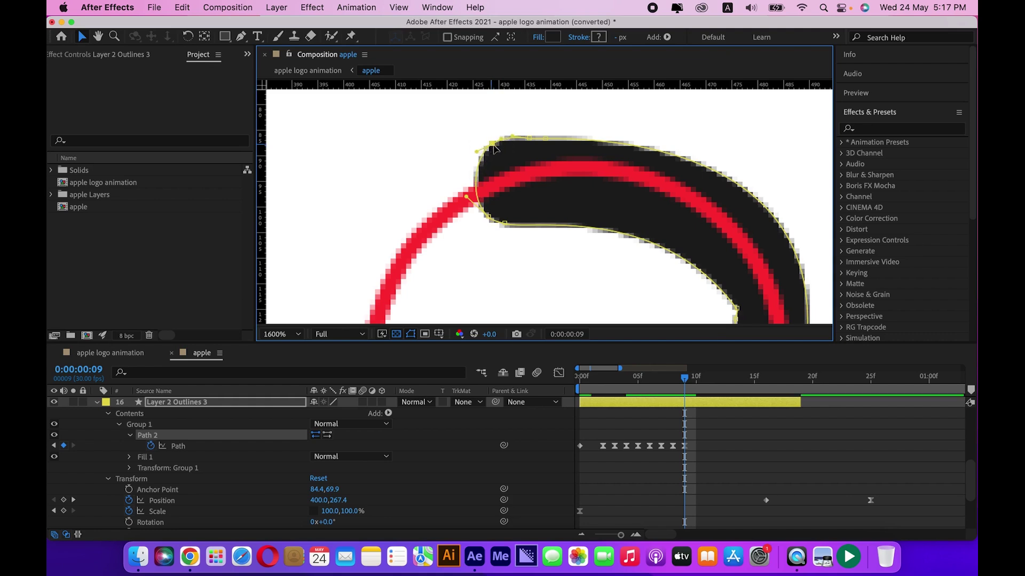
{"action": "left_click_drag", "start_coordinate": [539, 140], "coordinate": [508, 133]}
{"action": "key", "text": "super+z"}
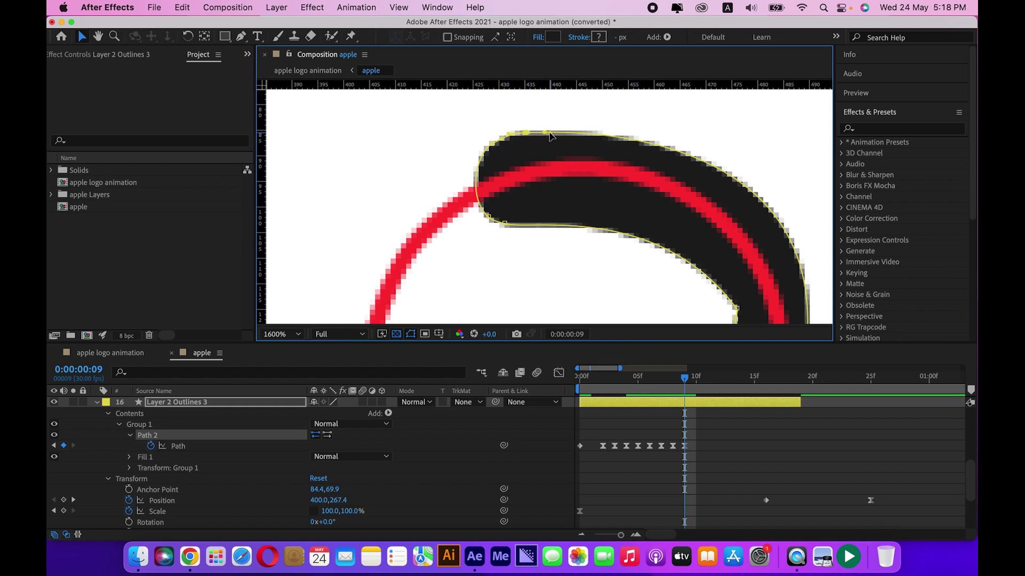
Reshape the vertices at the leaf's trailing end into a rounded tip on the red guide.
{"action": "key", "text": "comma"}
{"action": "left_click_drag", "start_coordinate": [600, 171], "coordinate": [605, 159]}
{"action": "left_click_drag", "start_coordinate": [717, 296], "coordinate": [695, 197]}
{"action": "key", "text": "period"}
{"action": "left_click_drag", "start_coordinate": [624, 235], "coordinate": [646, 241]}
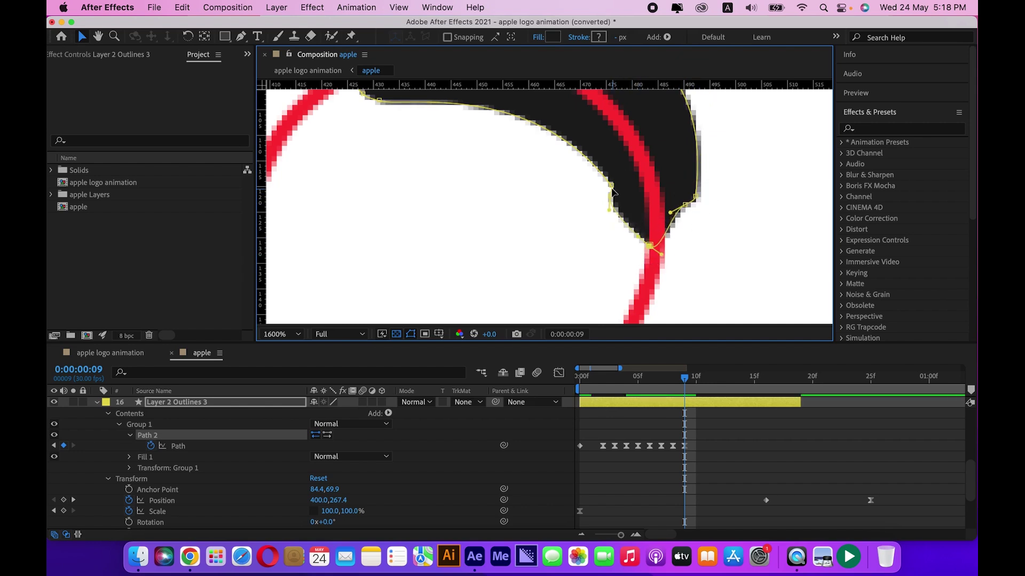
{"action": "left_click_drag", "start_coordinate": [611, 192], "coordinate": [696, 224]}
{"action": "key", "text": "super+z"}
{"action": "key", "text": "super+z"}
{"action": "left_click_drag", "start_coordinate": [661, 257], "coordinate": [709, 175]}
{"action": "key", "text": "comma"}
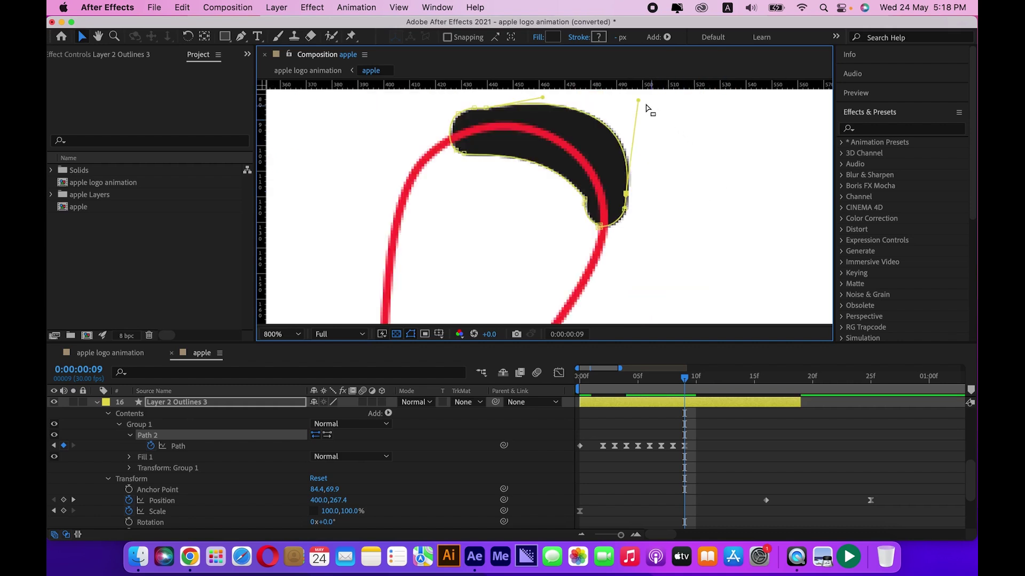
Adjust the handle of the leaf's outer edge to follow the guide's curve, and compare the shape between frames 8 and 9.
{"action": "left_click_drag", "start_coordinate": [638, 100], "coordinate": [611, 125]}
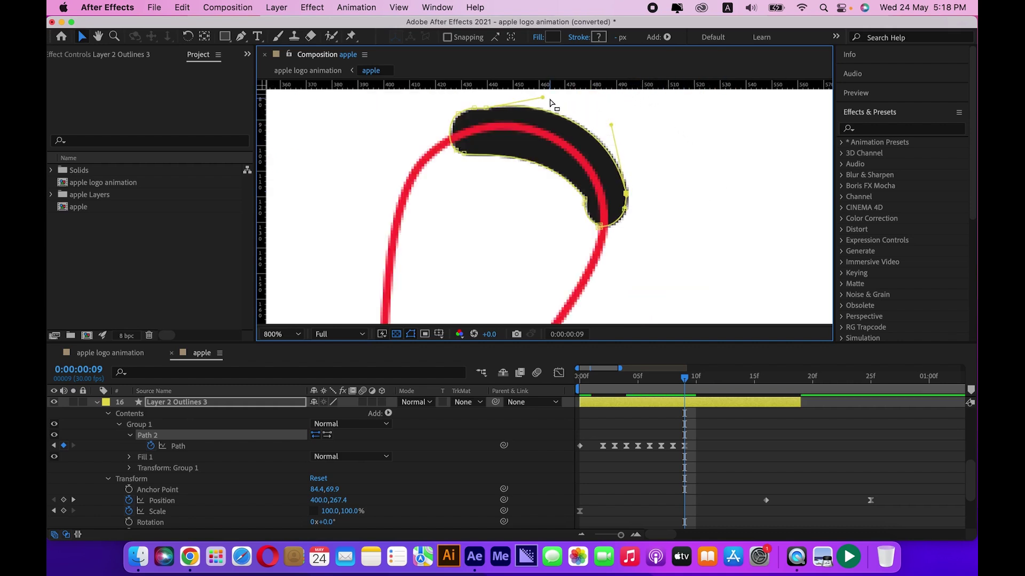
{"action": "left_click_drag", "start_coordinate": [679, 386], "coordinate": [684, 388]}
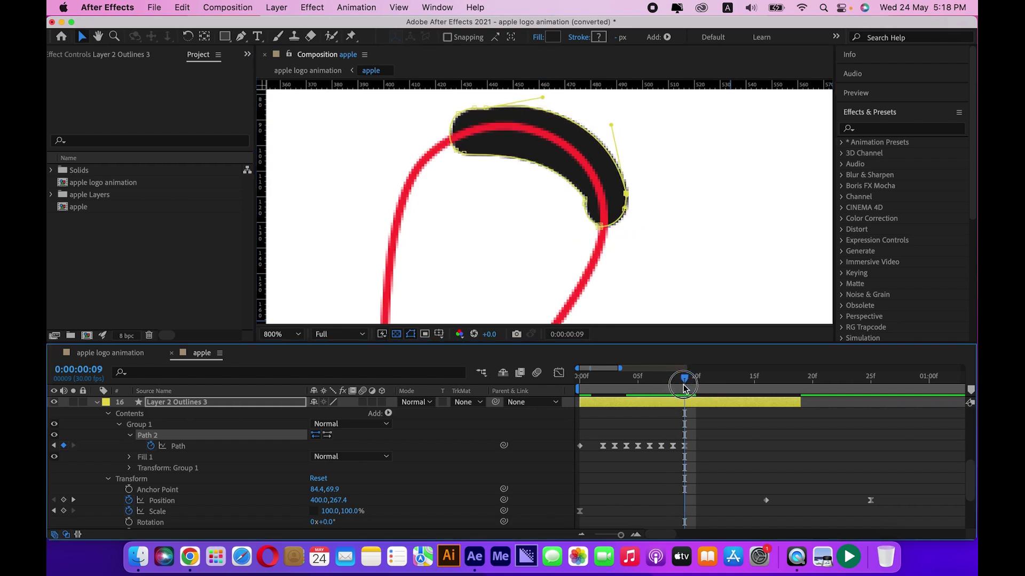
{"action": "scroll", "coordinate": [616, 234], "scroll_direction": "up", "scroll_amount": 1}
{"action": "scroll", "coordinate": [640, 248], "scroll_direction": "down", "scroll_amount": 1}
{"action": "left_click_drag", "start_coordinate": [683, 379], "coordinate": [681, 377]}
Undo all the frame 9 path edits and the deletion of the leaf's Path keyframes.
{"action": "key", "text": "super+z"}
{"action": "key", "text": "super+z"}
{"action": "key", "text": "super+z"}
{"action": "key", "text": "super+z"}
{"action": "key", "text": "super+z"}
{"action": "key", "text": "super+z"}
{"action": "key", "text": "super+z"}
{"action": "key", "text": "super+z"}
{"action": "key", "text": "super+z"}
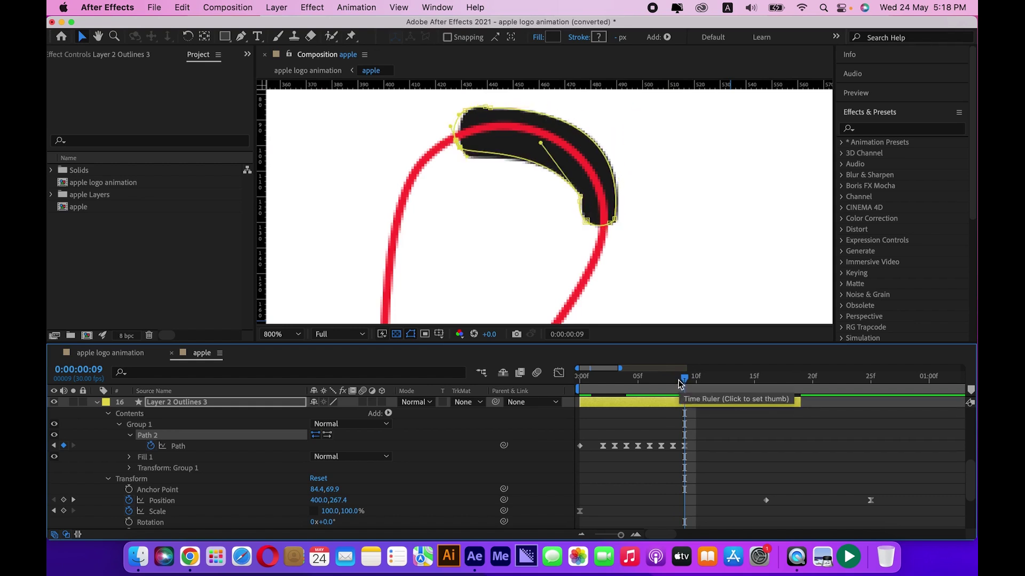
{"action": "key", "text": "super+z"}
{"action": "key", "text": "super+z"}
{"action": "key", "text": "super+z"}
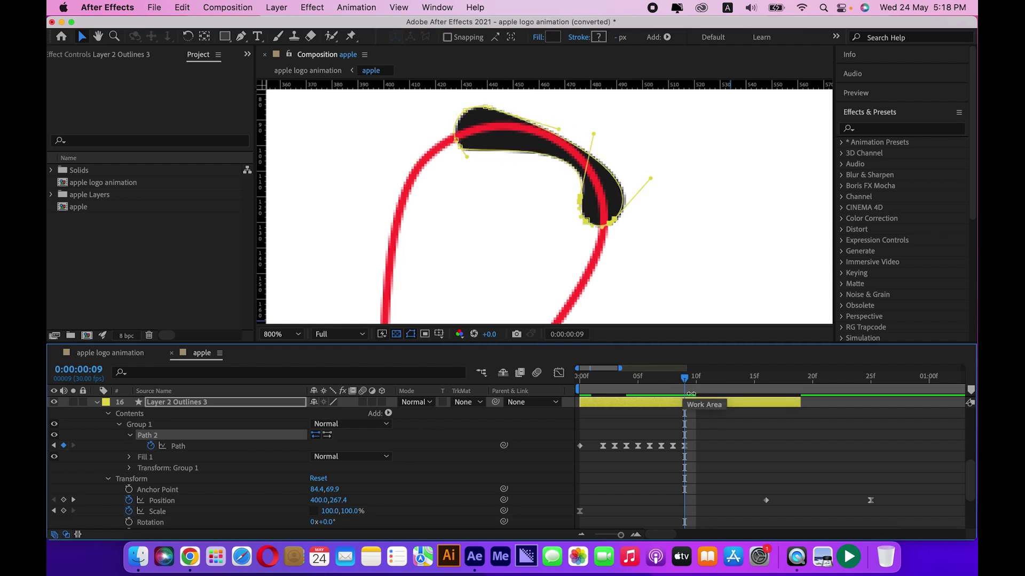
{"action": "key", "text": "super+z"}
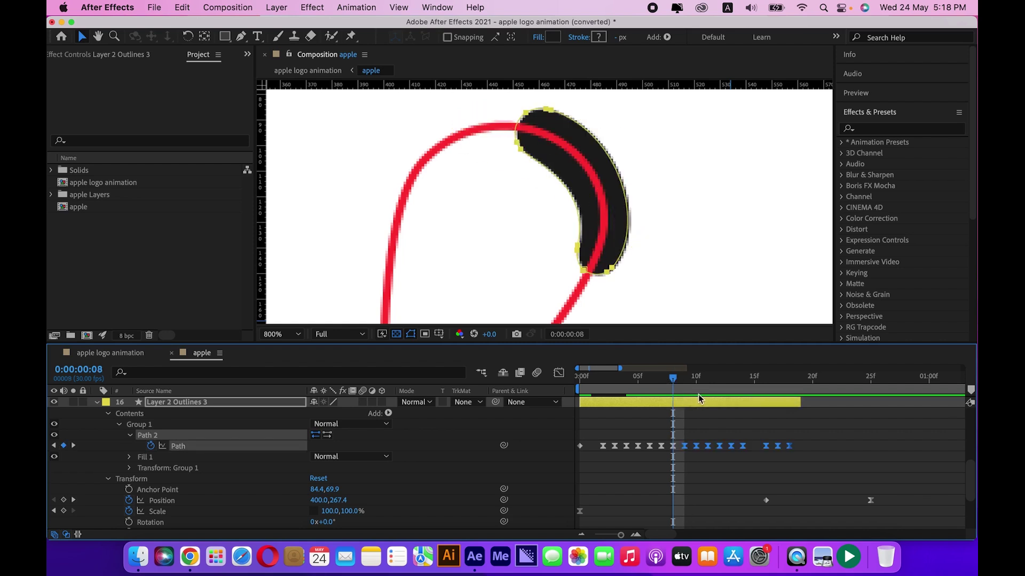
Deselect the leaf layer and scrub from frame 9 to frame 13 to examine the leaf's shape along the red guide.
{"action": "left_click_drag", "start_coordinate": [674, 381], "coordinate": [681, 384]}
{"action": "left_click", "coordinate": [598, 412]}
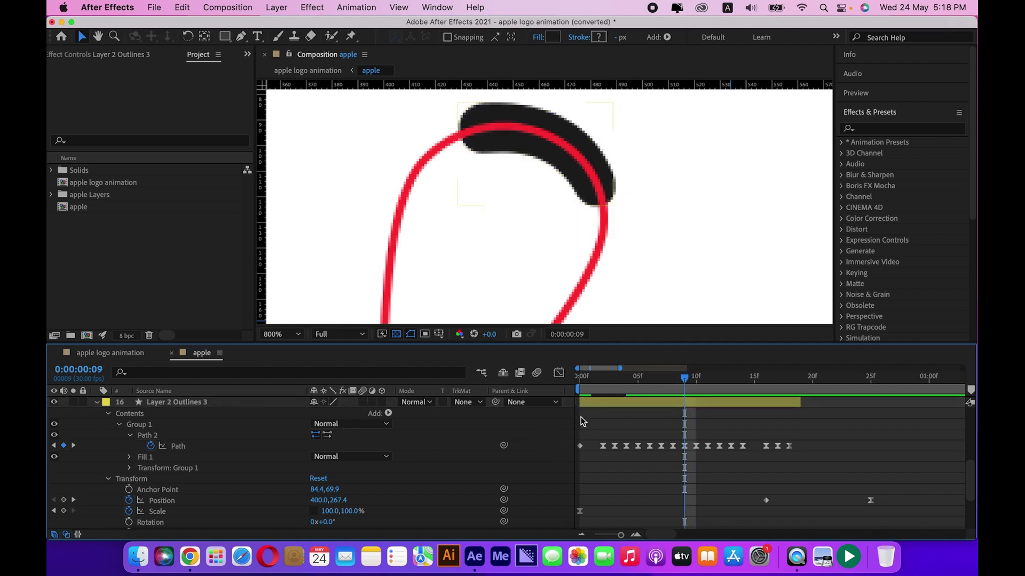
{"action": "key", "text": "comma"}
{"action": "left_click_drag", "start_coordinate": [690, 385], "coordinate": [732, 394]}
{"action": "key", "text": "space"}
{"action": "left_click_drag", "start_coordinate": [579, 200], "coordinate": [598, 118]}
{"action": "key", "text": "v"}
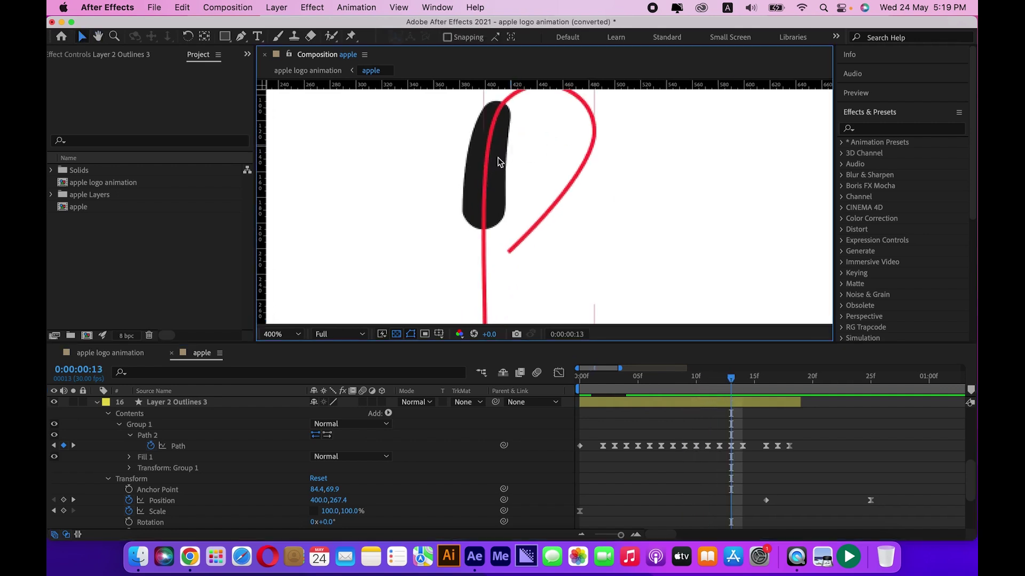
{"action": "left_click_drag", "start_coordinate": [682, 263], "coordinate": [624, 273]}
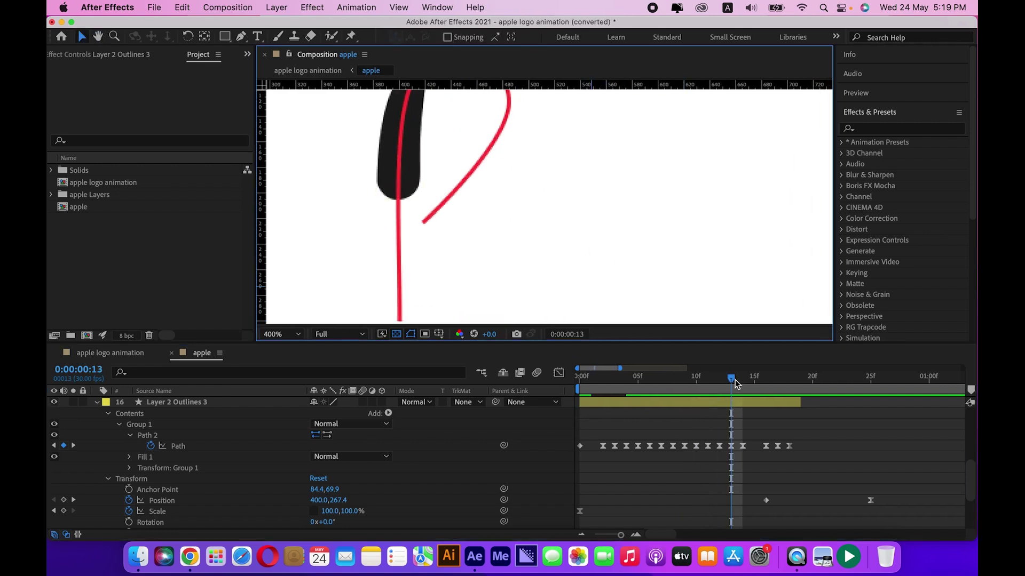
Scrub from frame 14 to frame 16 to examine the leaf morphing into the phone body, and select its layer.
{"action": "left_click_drag", "start_coordinate": [735, 384], "coordinate": [742, 384]}
{"action": "key", "text": "h"}
{"action": "left_click_drag", "start_coordinate": [443, 257], "coordinate": [551, 217]}
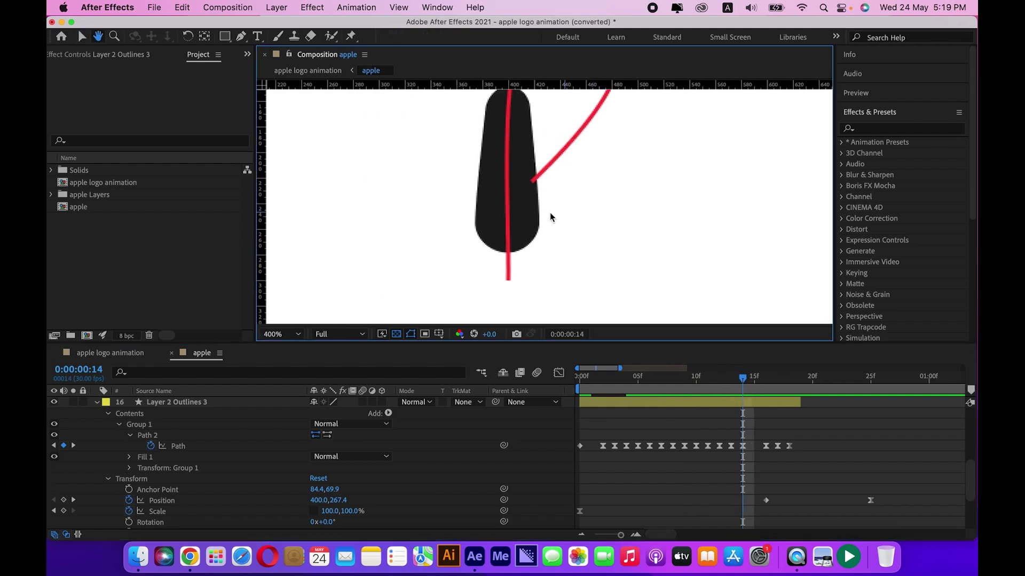
{"action": "key", "text": "v"}
{"action": "key", "text": "comma"}
{"action": "left_click_drag", "start_coordinate": [745, 382], "coordinate": [765, 399]}
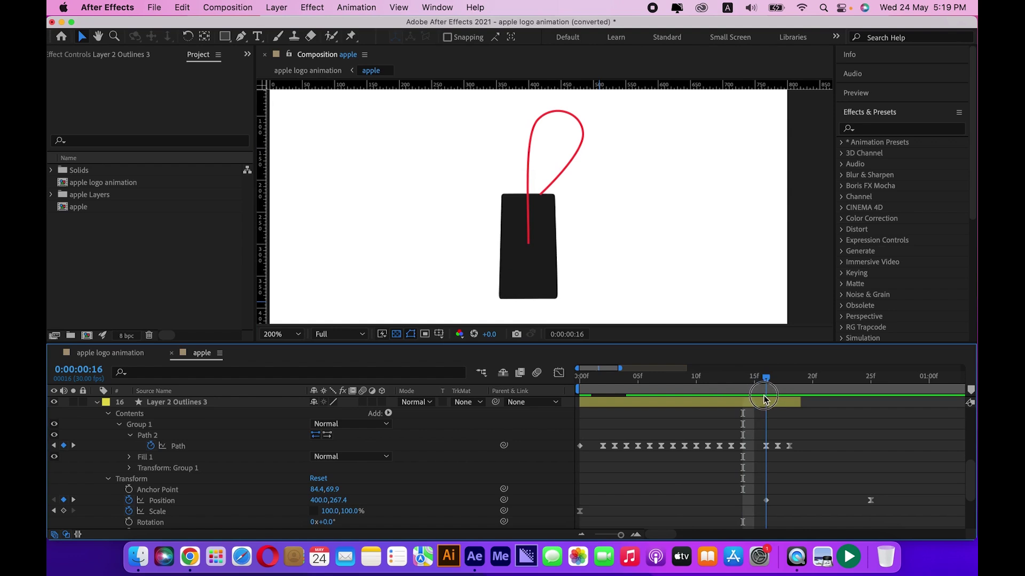
{"action": "left_click", "coordinate": [763, 401]}
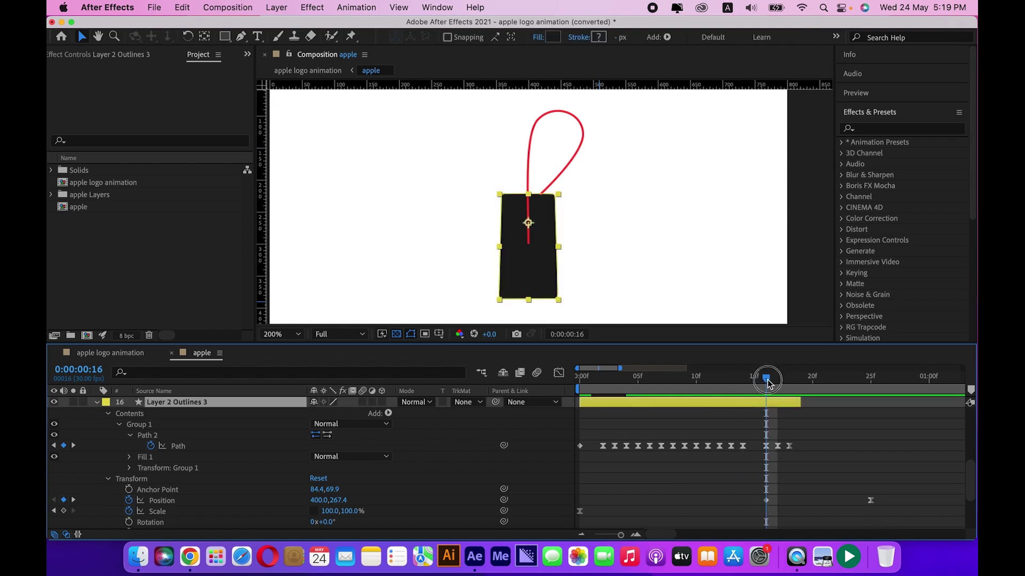
Scrub from frame 16 to frame 19 to examine the final Path keyframes and the switch to the phone layers.
{"action": "left_click_drag", "start_coordinate": [768, 383], "coordinate": [785, 393]}
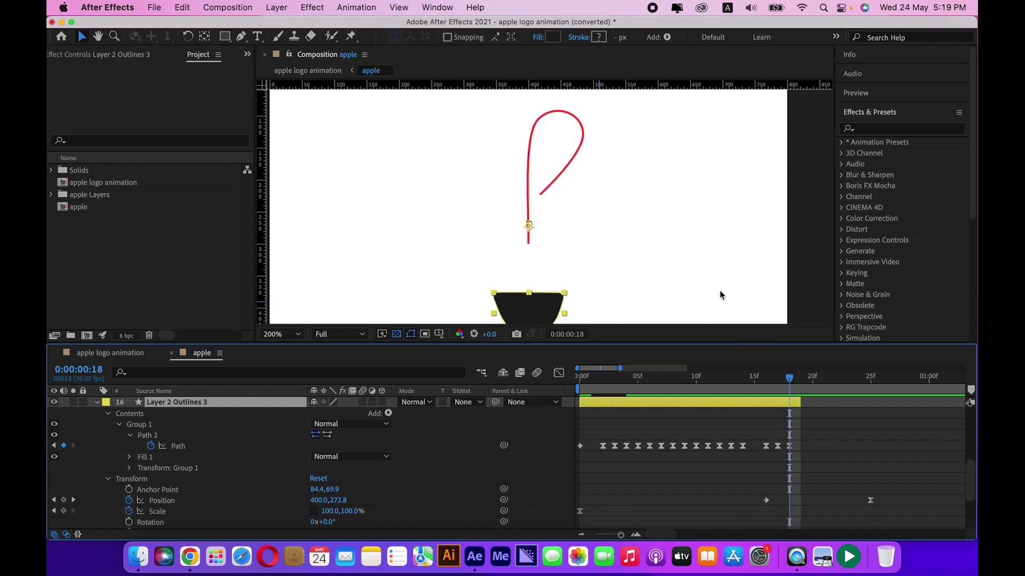
{"action": "left_click_drag", "start_coordinate": [584, 263], "coordinate": [585, 190]}
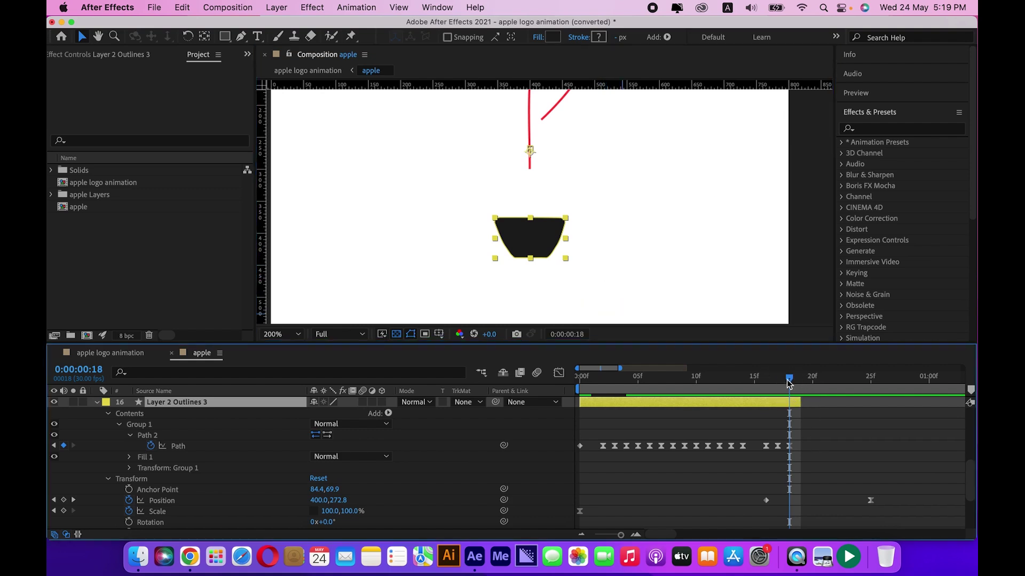
{"action": "mouse_move", "coordinate": [788, 385]}
{"action": "left_mouse_down"}
{"action": "mouse_move", "coordinate": [754, 382]}
{"action": "mouse_move", "coordinate": [788, 402]}
{"action": "left_mouse_up"}
{"action": "left_click_drag", "start_coordinate": [793, 385], "coordinate": [800, 385]}
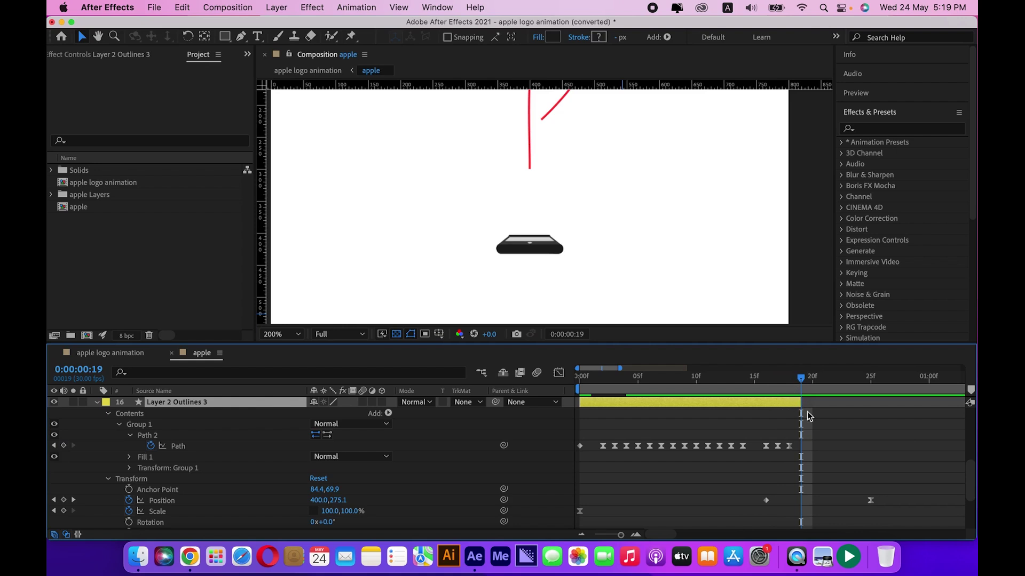
Collapse the Layer 2 Outlines 3 layer and show the keyframed properties of the screen edges layer.
{"action": "scroll", "coordinate": [831, 437], "scroll_direction": "up", "scroll_amount": 3}
{"action": "left_click", "coordinate": [819, 424]}
{"action": "key", "text": "h"}
{"action": "left_click_drag", "start_coordinate": [654, 265], "coordinate": [602, 251]}
{"action": "key", "text": "v"}
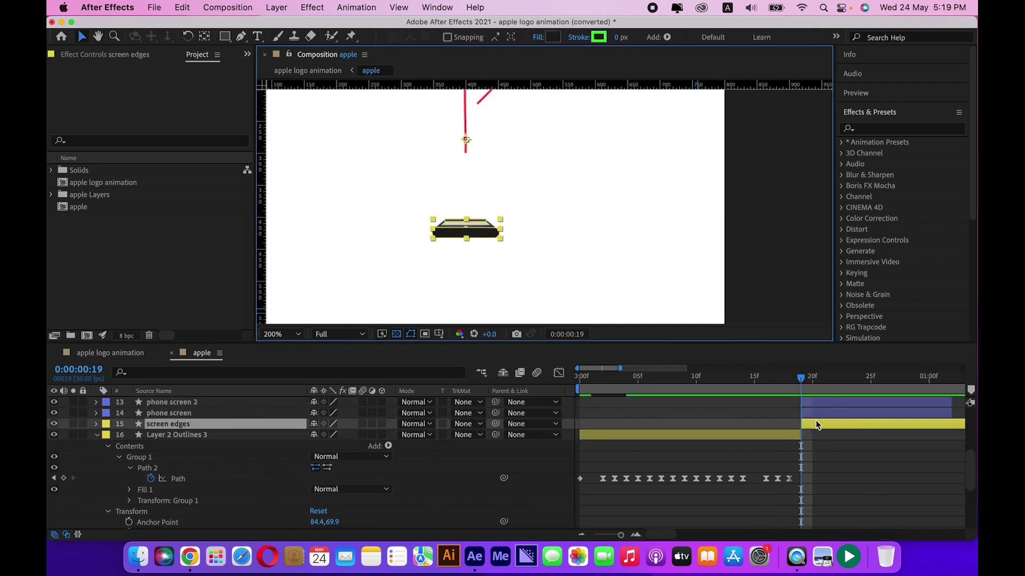
{"action": "left_click", "coordinate": [816, 421]}
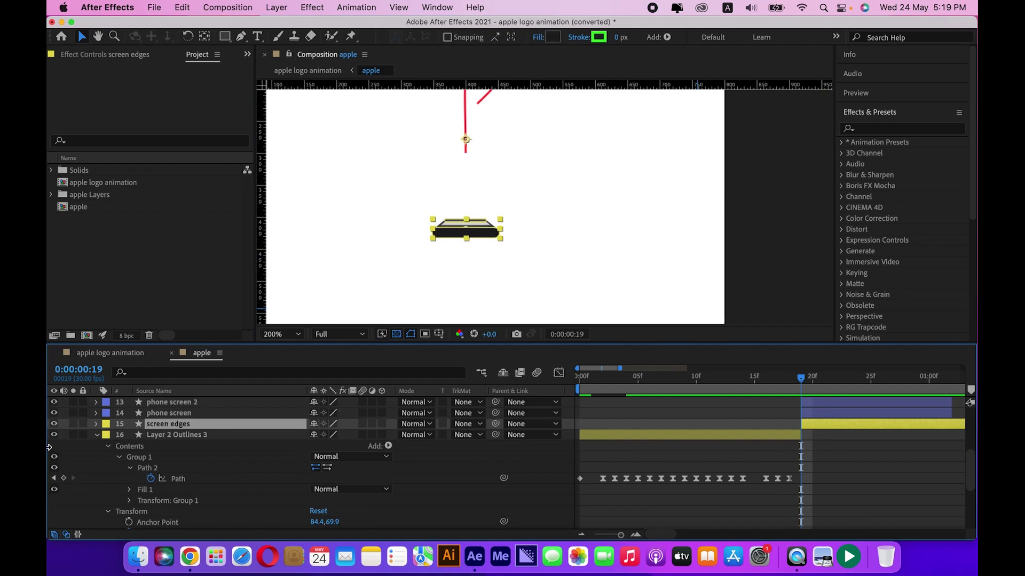
{"action": "left_click", "coordinate": [96, 436]}
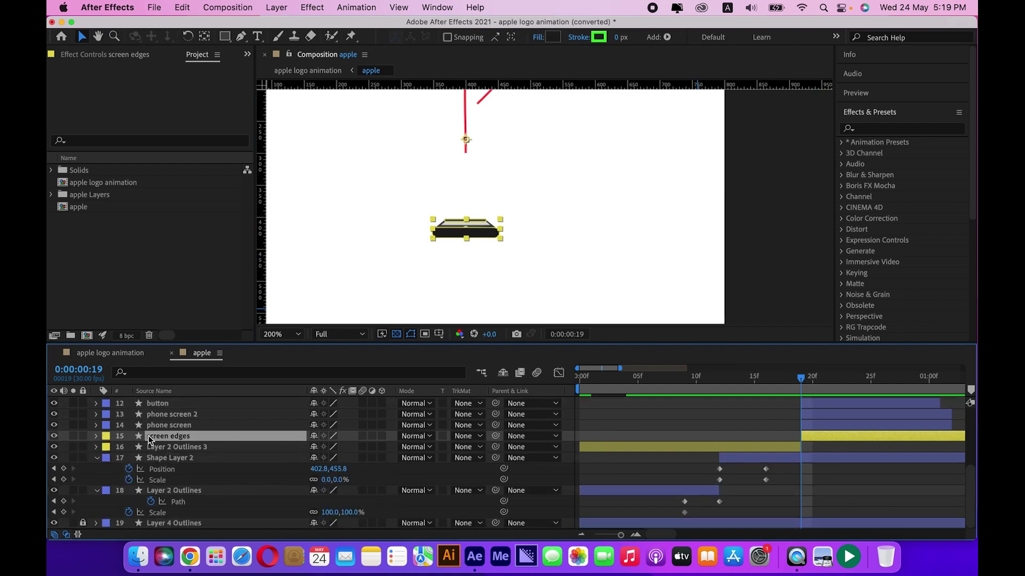
{"action": "key", "text": "u"}
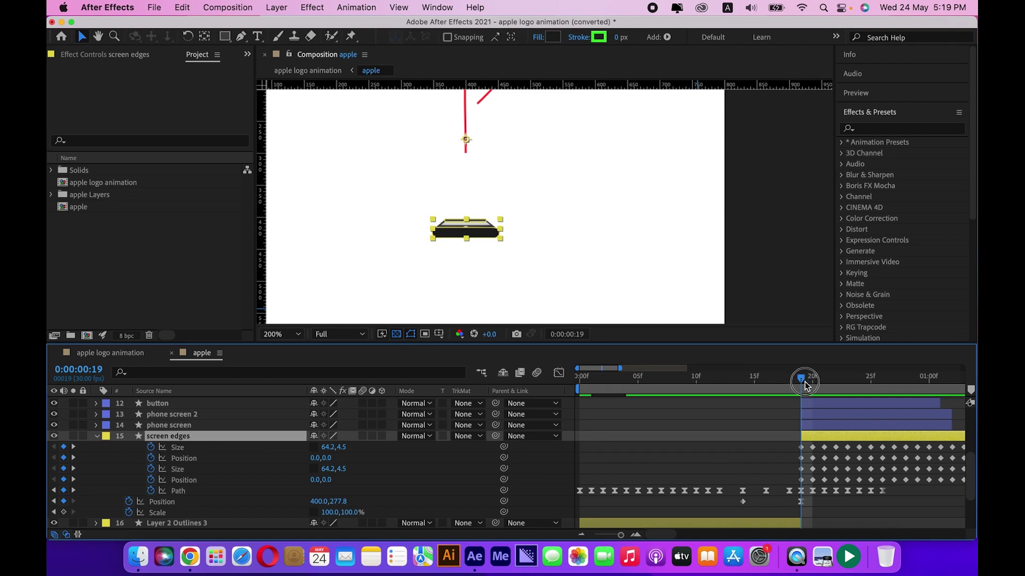
Go to frame 20 and examine the Size and Position keyframes of the screen edges layer, leaving the layer deselected.
{"action": "left_click_drag", "start_coordinate": [804, 383], "coordinate": [813, 385]}
{"action": "scroll", "coordinate": [478, 267], "scroll_direction": "up", "scroll_amount": 1}
{"action": "key", "text": "space"}
{"action": "left_click_drag", "start_coordinate": [393, 271], "coordinate": [513, 266]}
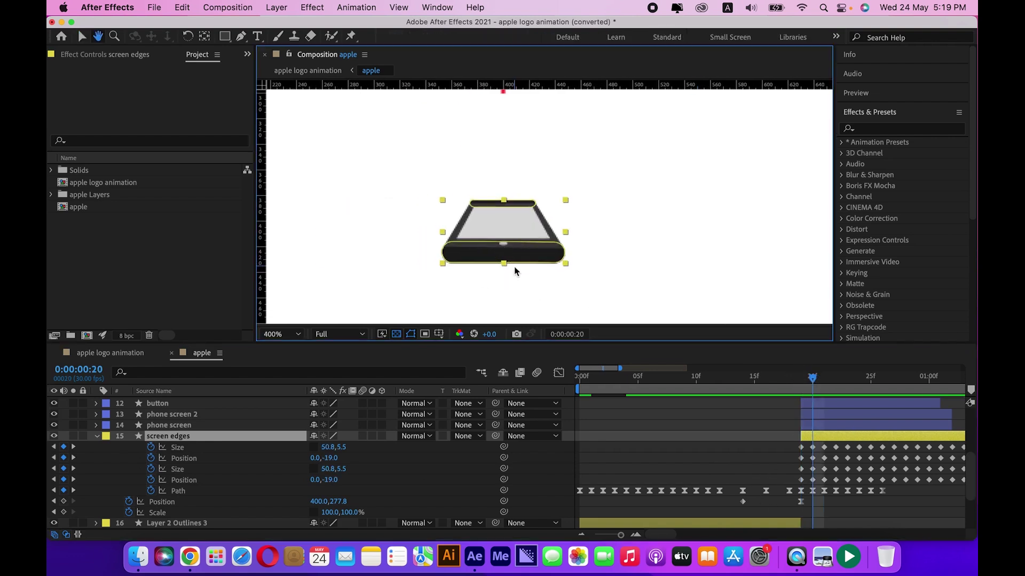
{"action": "key", "text": "v"}
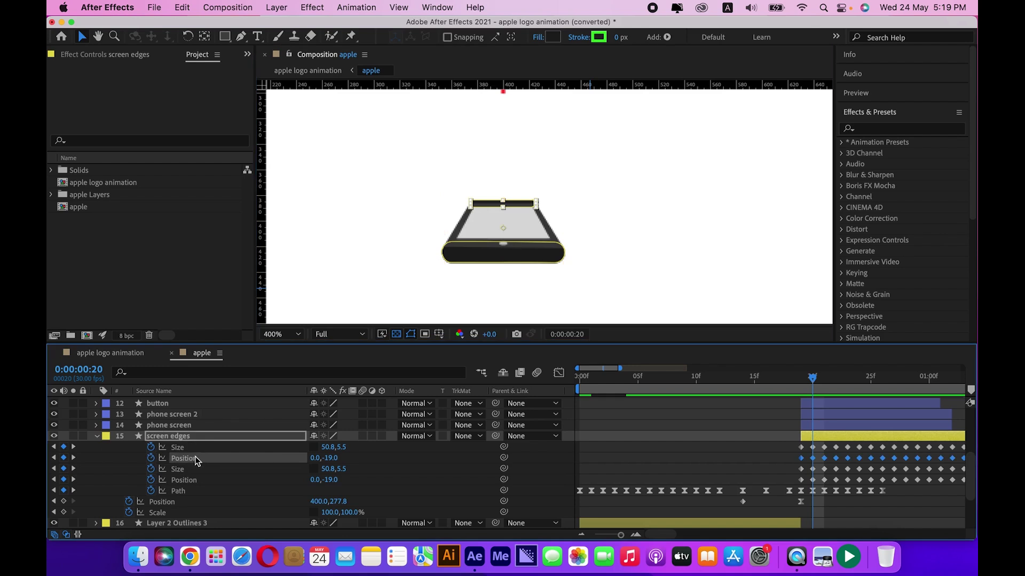
{"action": "left_click", "coordinate": [185, 480]}
{"action": "left_click", "coordinate": [181, 470]}
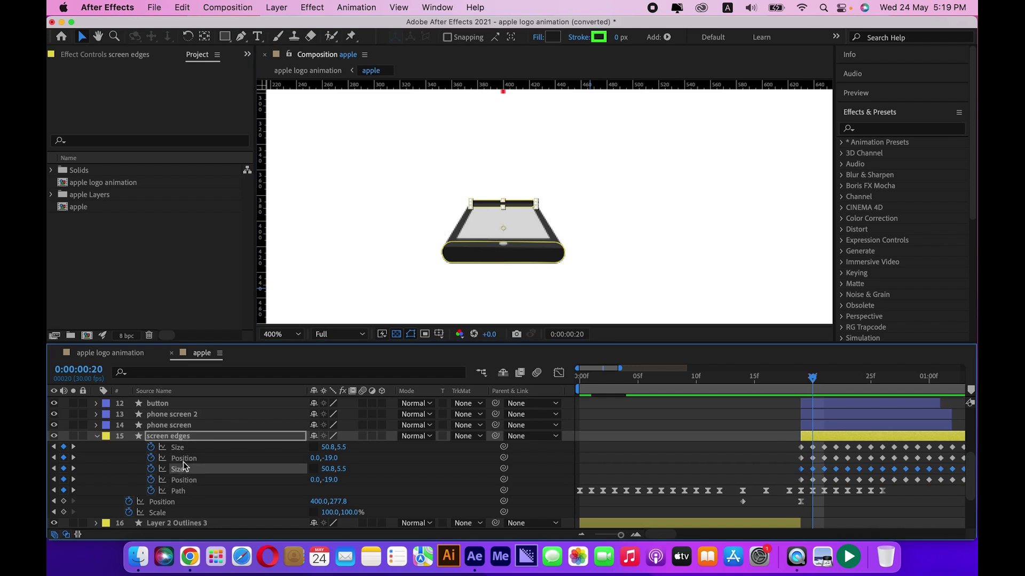
{"action": "left_click", "coordinate": [182, 450]}
{"action": "left_click", "coordinate": [711, 434]}
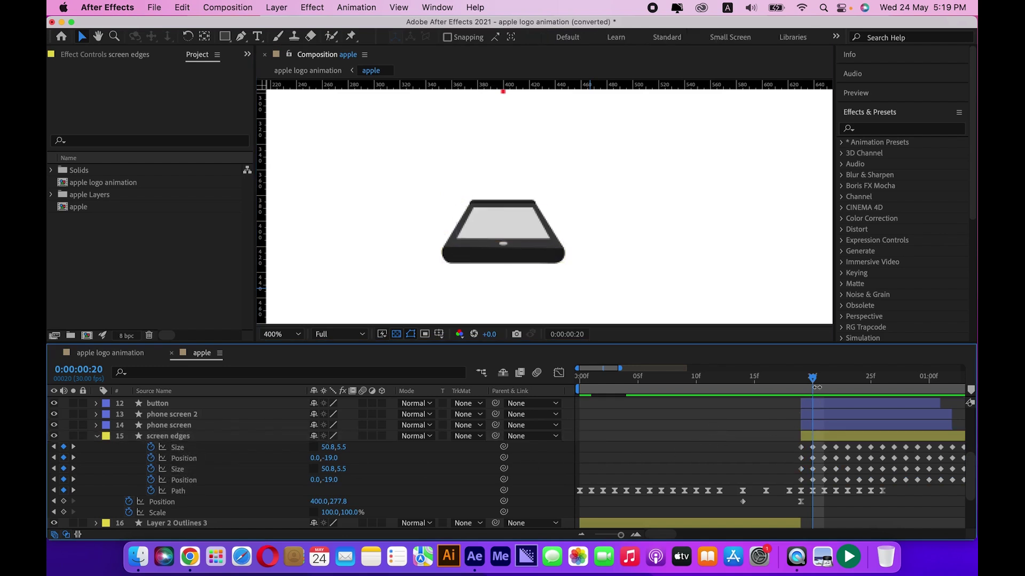
Scrub from frame 20 to frame 28 to examine the phone tilting upright and rising to the red guide.
{"action": "left_click_drag", "start_coordinate": [815, 381], "coordinate": [849, 392]}
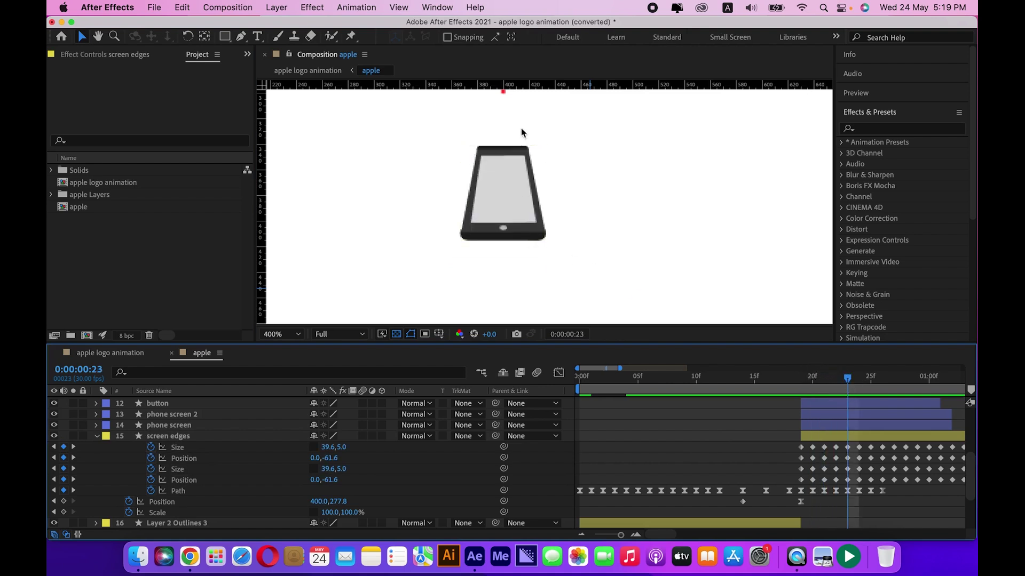
{"action": "scroll", "coordinate": [612, 242], "scroll_direction": "down", "scroll_amount": 3}
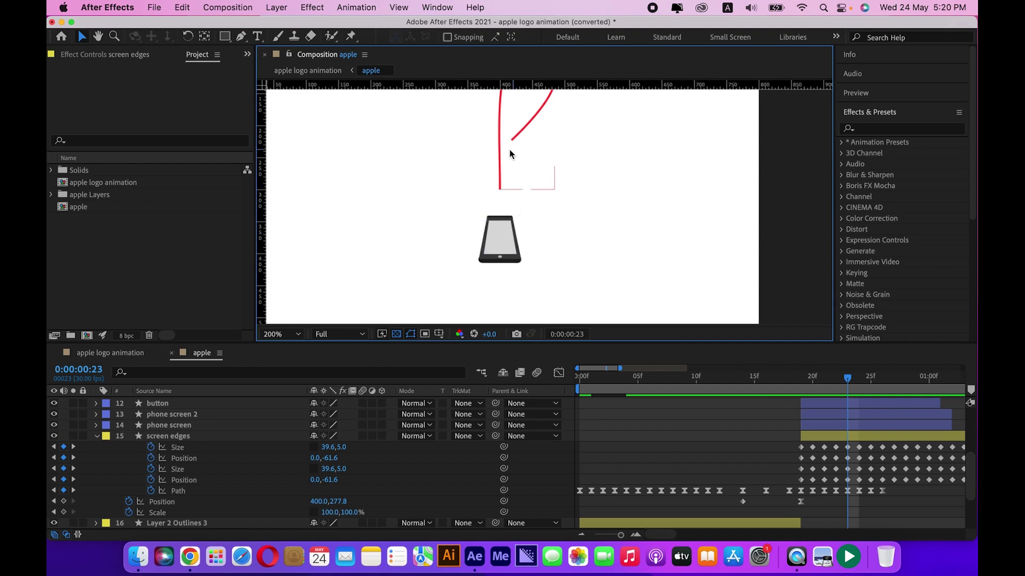
{"action": "left_click_drag", "start_coordinate": [851, 380], "coordinate": [906, 395]}
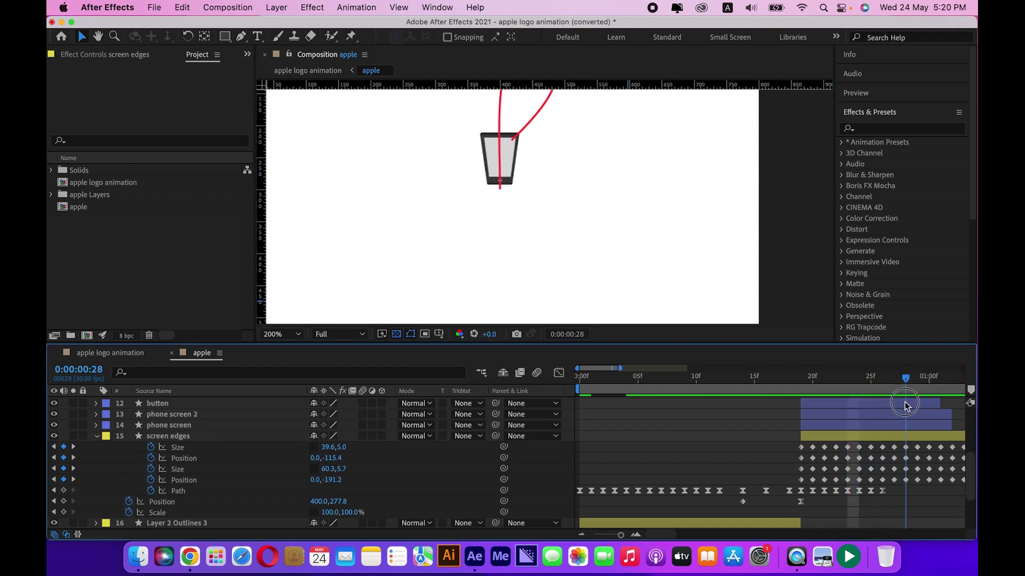
Show the phone screen layer's keyframes and select its Path keyframe at frame 28 to examine the body outline.
{"action": "key", "text": "h"}
{"action": "left_click", "coordinate": [818, 425]}
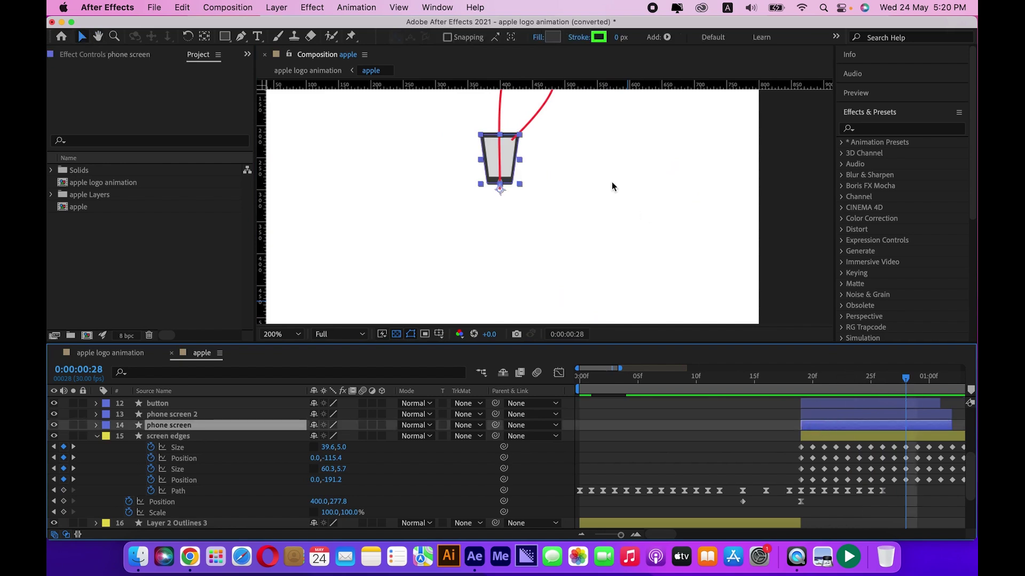
{"action": "scroll", "coordinate": [547, 252], "scroll_direction": "up", "scroll_amount": 4}
{"action": "left_click_drag", "start_coordinate": [537, 277], "coordinate": [509, 219]}
{"action": "key", "text": "u"}
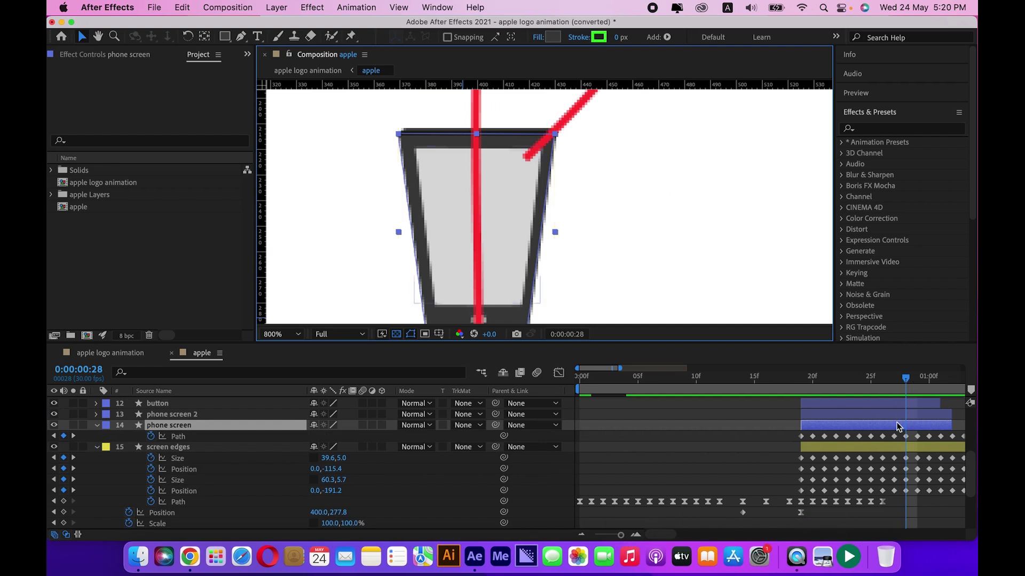
{"action": "left_click", "coordinate": [905, 436]}
{"action": "scroll", "coordinate": [480, 202], "scroll_direction": "down", "scroll_amount": 2}
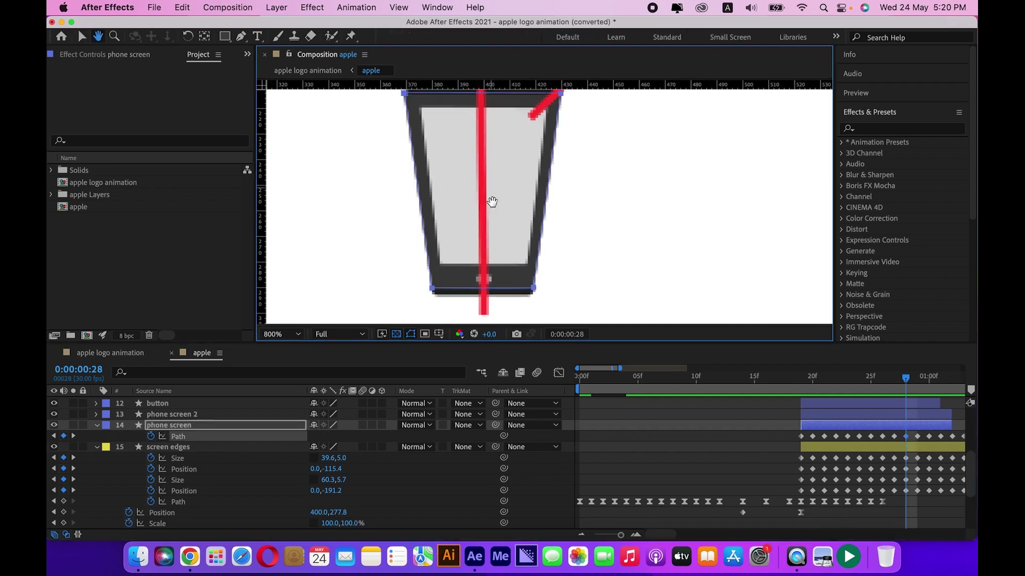
{"action": "left_click_drag", "start_coordinate": [555, 180], "coordinate": [543, 217]}
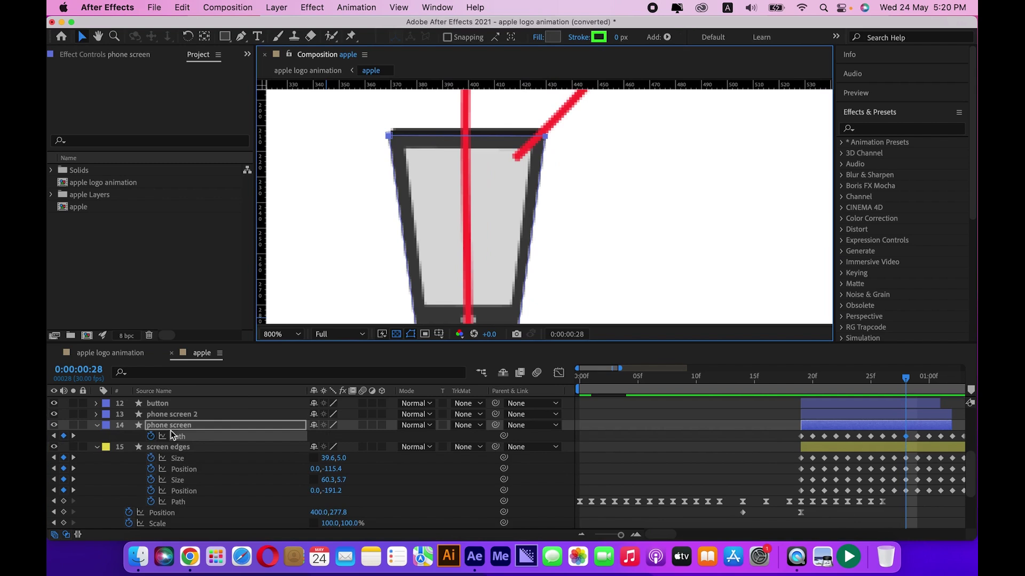
Select the phone screen 2 layer and the button layer in turn to examine their shapes at frame 28, then deselect.
{"action": "left_click_drag", "start_coordinate": [898, 380], "coordinate": [913, 385]}
{"action": "scroll", "coordinate": [888, 440], "scroll_direction": "up", "scroll_amount": 2}
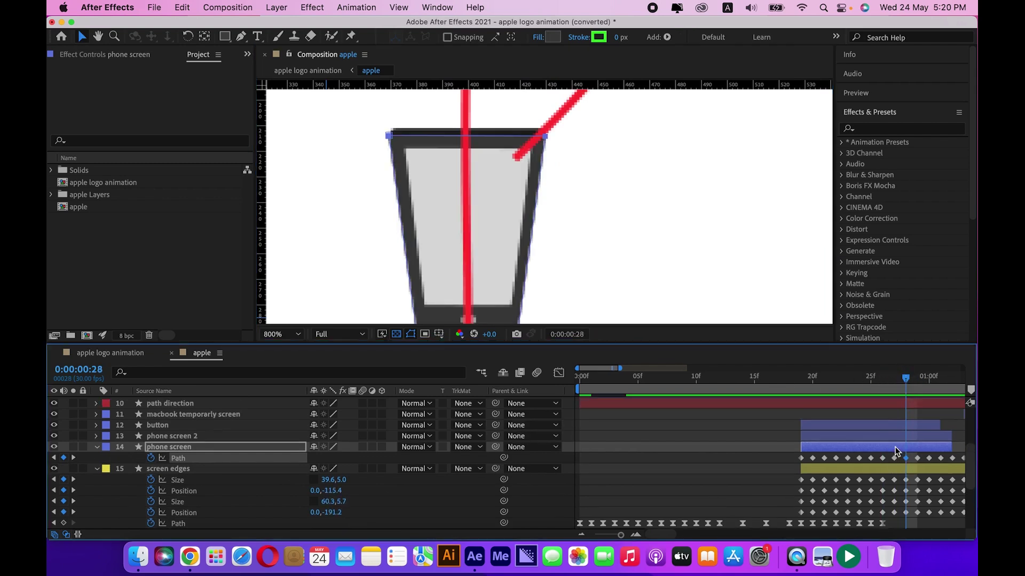
{"action": "left_click", "coordinate": [892, 435]}
{"action": "scroll", "coordinate": [526, 217], "scroll_direction": "down", "scroll_amount": 3}
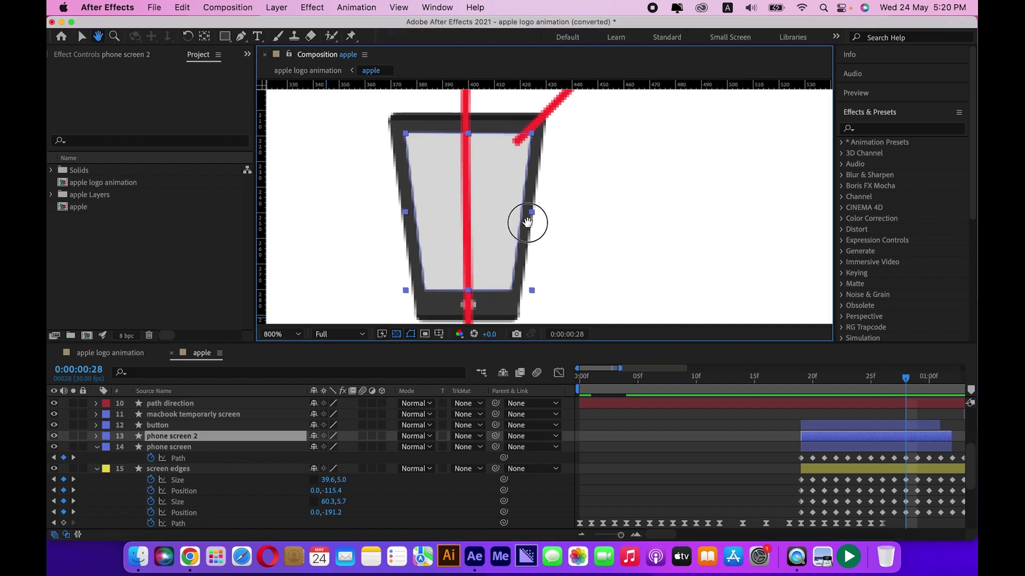
{"action": "left_click", "coordinate": [854, 425]}
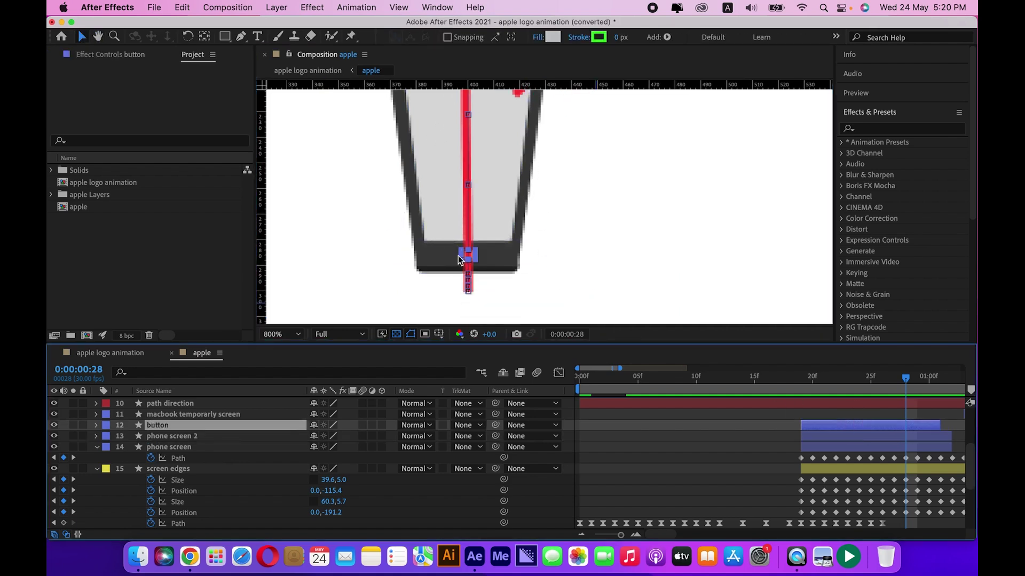
{"action": "left_click", "coordinate": [573, 468]}
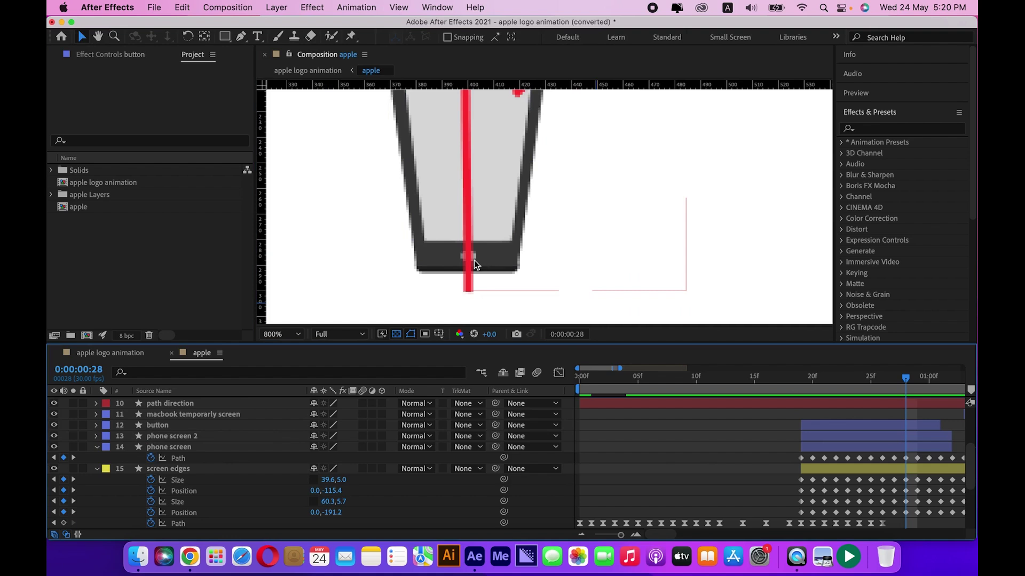
{"action": "scroll", "coordinate": [601, 229], "scroll_direction": "down", "scroll_amount": 2}
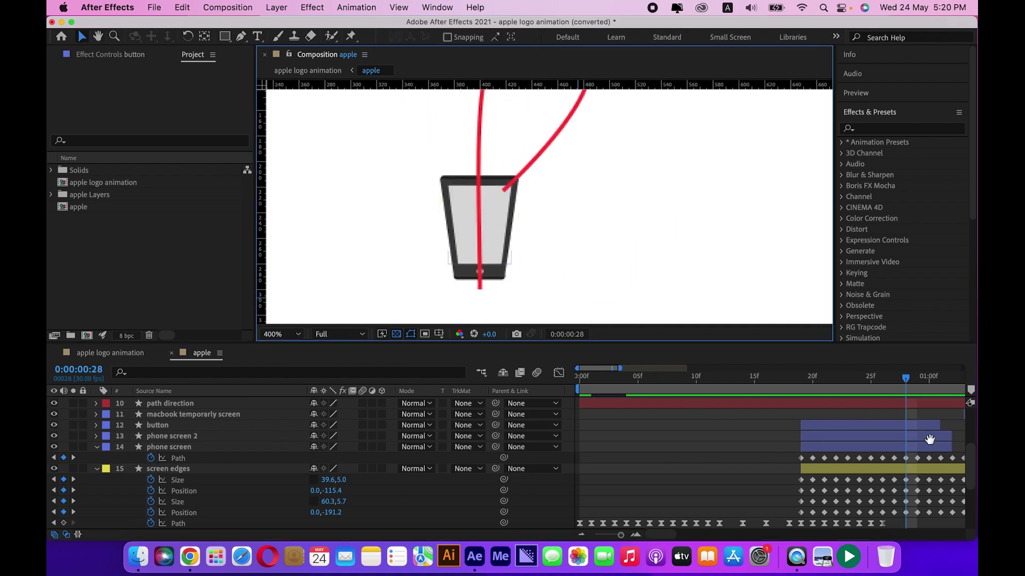
Advance to 0:00:01:00 and select the button and phone screen 2 layers in turn to examine the phone's flattened shape.
{"action": "scroll", "coordinate": [908, 443], "scroll_direction": "up", "scroll_amount": 2}
{"action": "scroll", "coordinate": [853, 448], "scroll_direction": "right", "scroll_amount": 3}
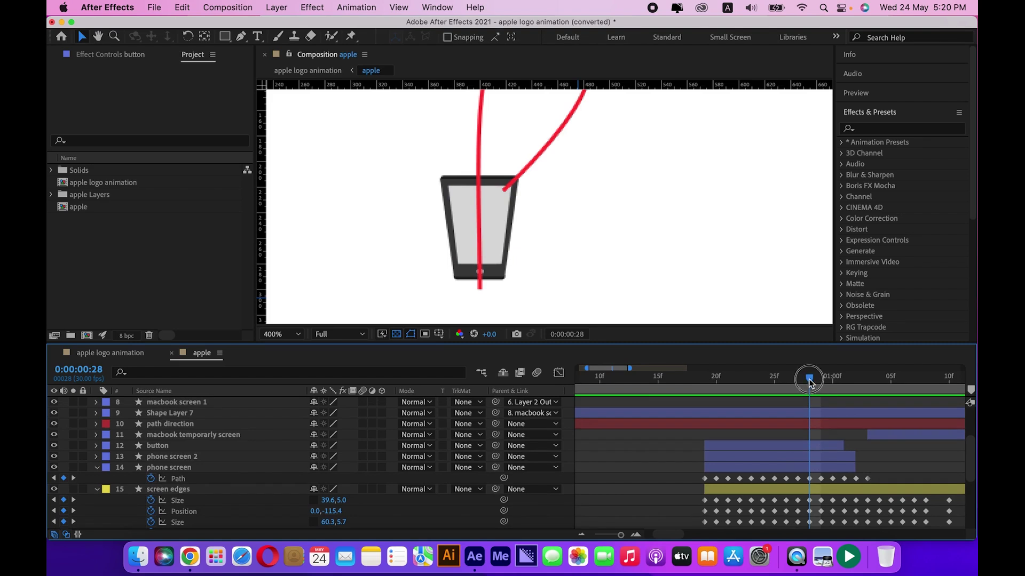
{"action": "left_click_drag", "start_coordinate": [810, 382], "coordinate": [833, 393]}
{"action": "left_click", "coordinate": [838, 450]}
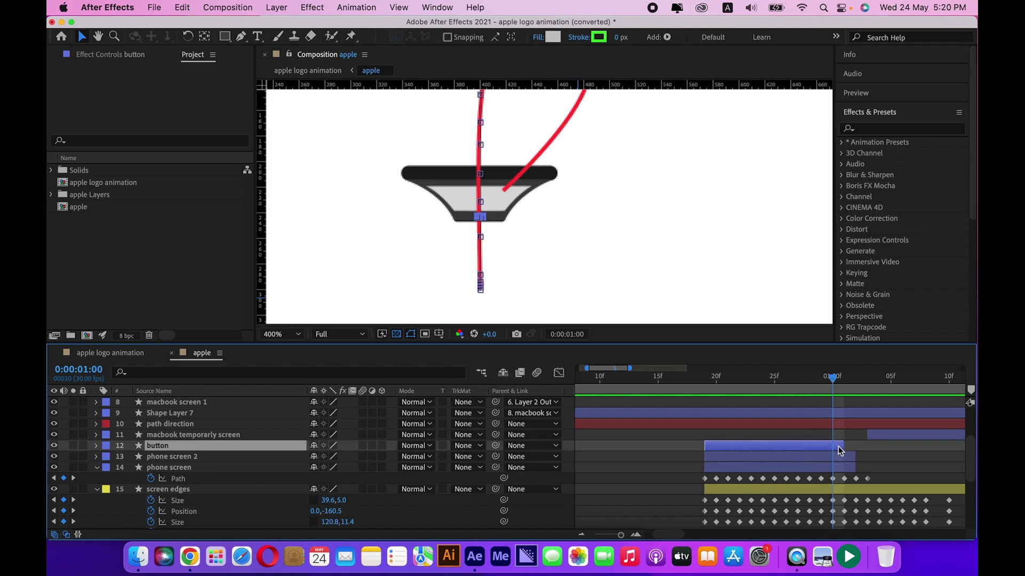
{"action": "left_click", "coordinate": [839, 456]}
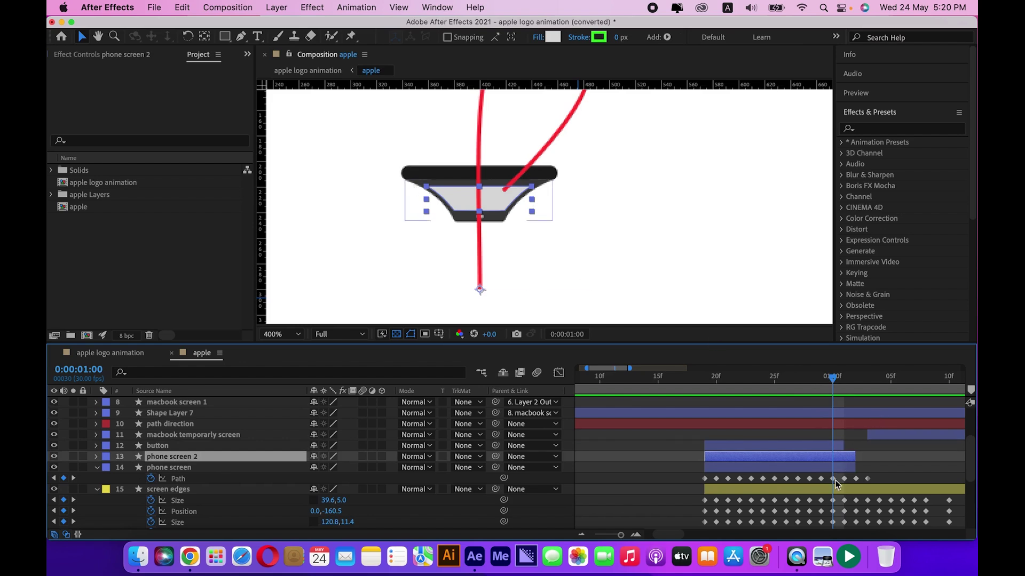
Advance to 0:00:01:02 and select the phone screen, button, phone screen 2 and screen edges layers to examine where they end.
{"action": "left_click_drag", "start_coordinate": [834, 378], "coordinate": [849, 401]}
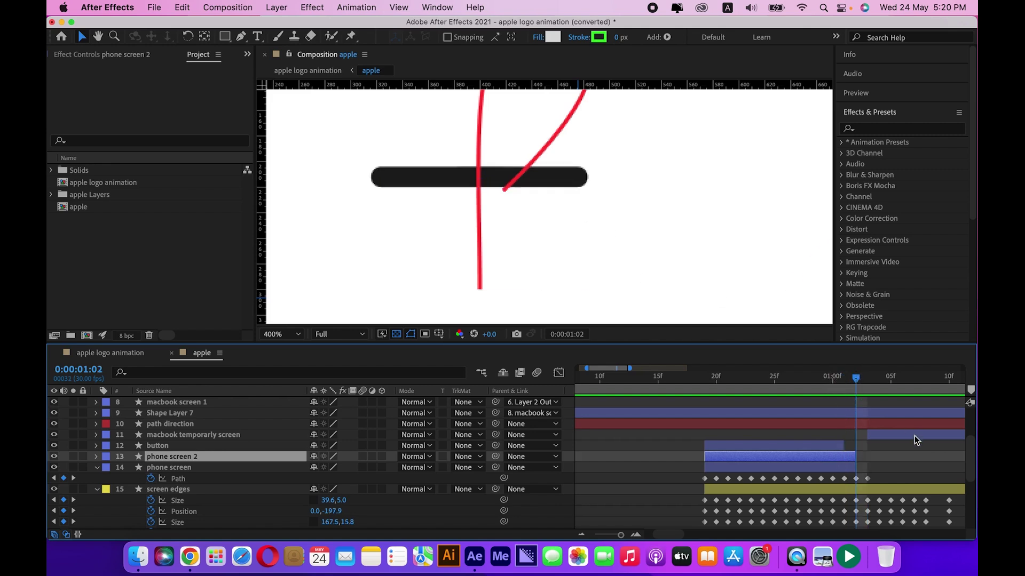
{"action": "left_click", "coordinate": [848, 470]}
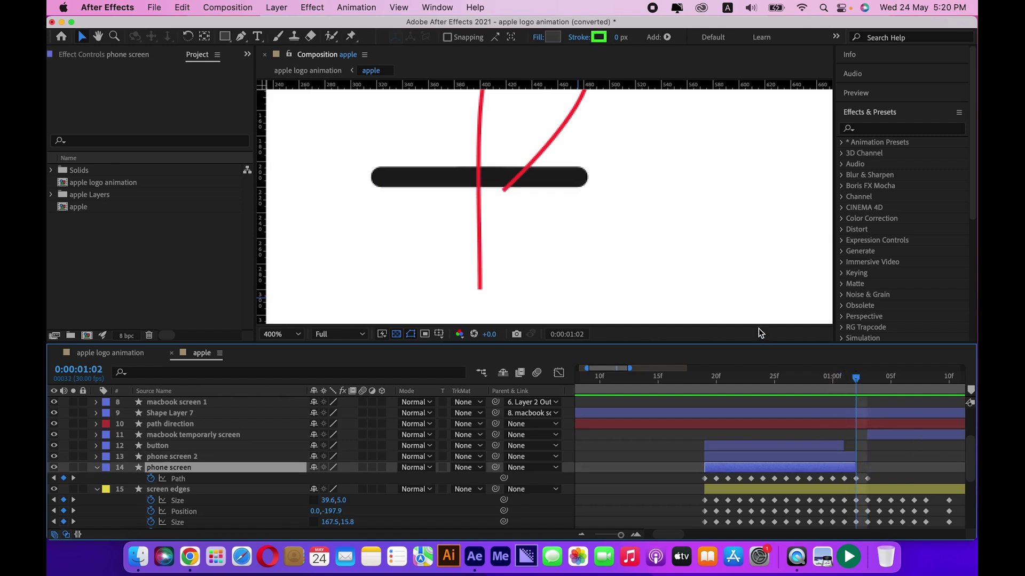
{"action": "left_click", "coordinate": [830, 448]}
{"action": "left_click", "coordinate": [830, 457]}
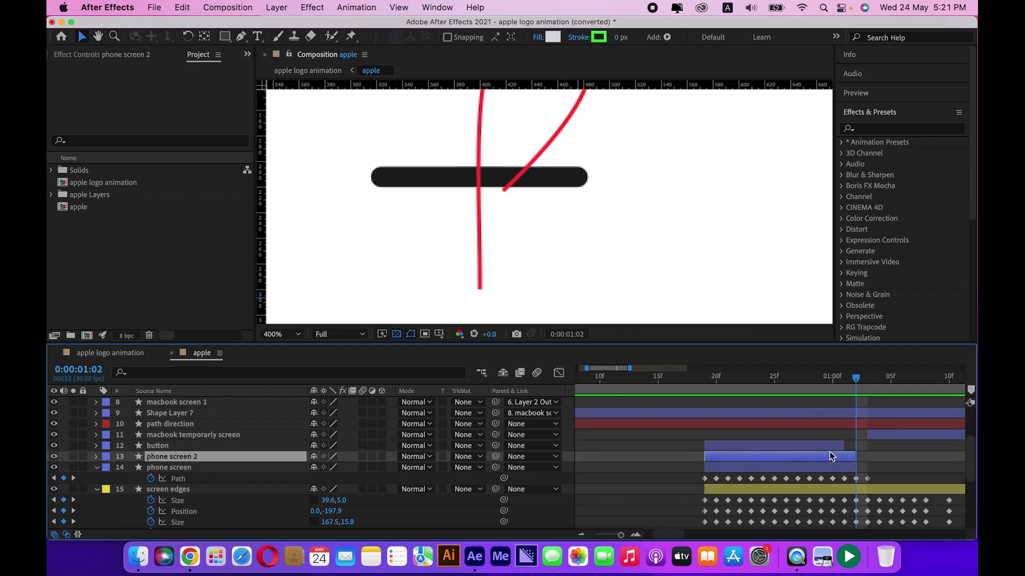
{"action": "left_click", "coordinate": [836, 468]}
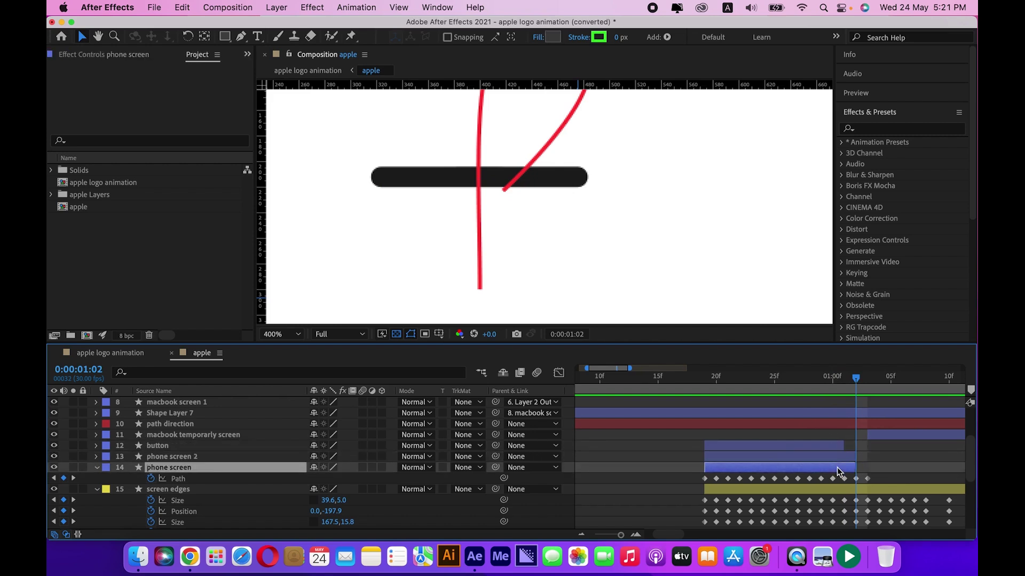
{"action": "left_click", "coordinate": [841, 489]}
{"action": "left_click", "coordinate": [821, 464]}
Compare the phone screen 2 layer at frame 29 with the screen edges layer at 0:00:01:02.
{"action": "left_click_drag", "start_coordinate": [867, 373], "coordinate": [821, 376]}
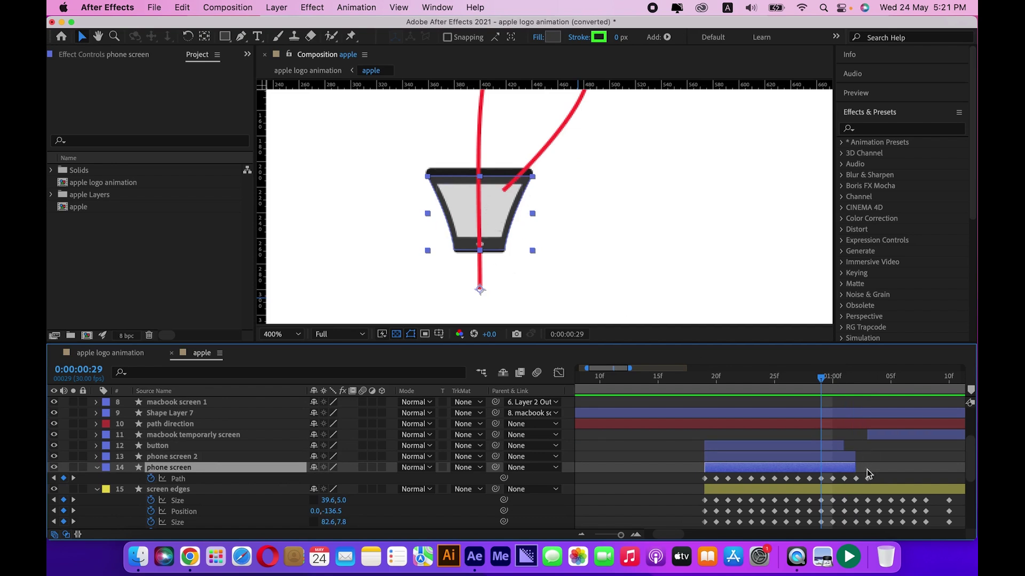
{"action": "left_click", "coordinate": [839, 456]}
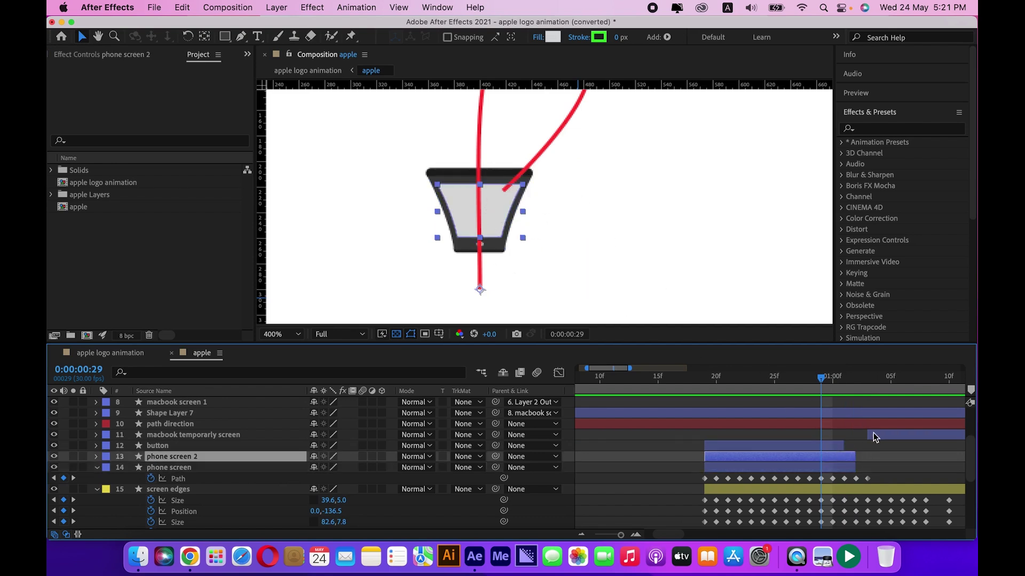
{"action": "left_click_drag", "start_coordinate": [815, 385], "coordinate": [854, 403]}
{"action": "left_click", "coordinate": [865, 490]}
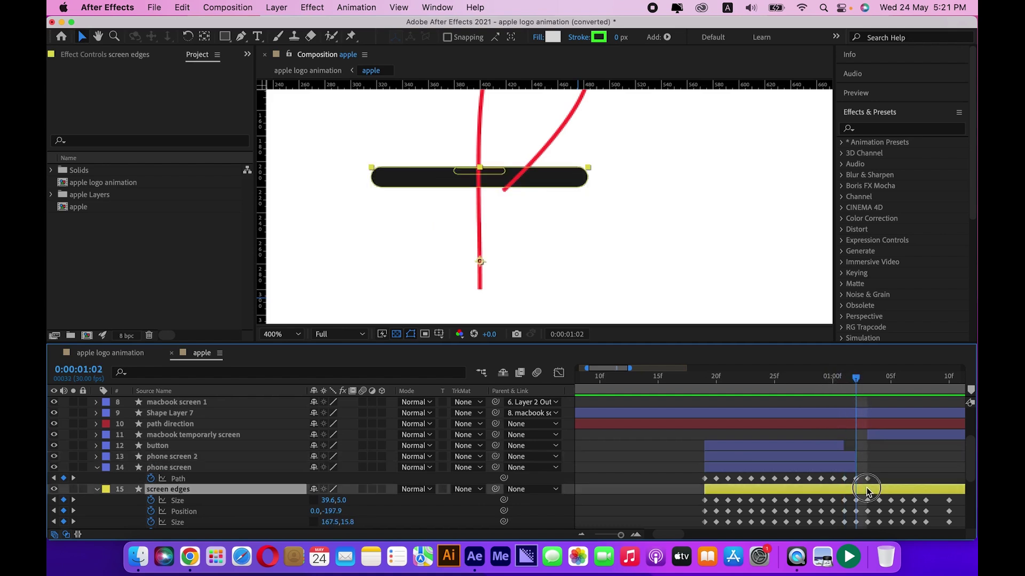
Scrub from 0:00:01:02 to 0:00:01:07 to examine the black bar unfolding into the MacBook screen above the keyboard.
{"action": "scroll", "coordinate": [634, 258], "scroll_direction": "down", "scroll_amount": 2}
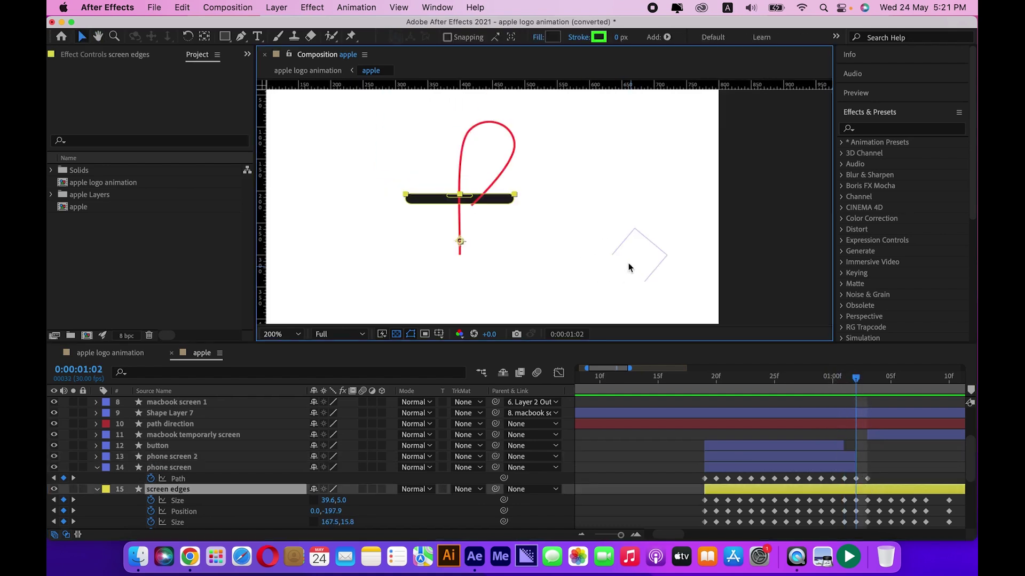
{"action": "left_click_drag", "start_coordinate": [856, 379], "coordinate": [920, 427]}
{"action": "key", "text": "space"}
{"action": "left_click_drag", "start_coordinate": [523, 240], "coordinate": [505, 206]}
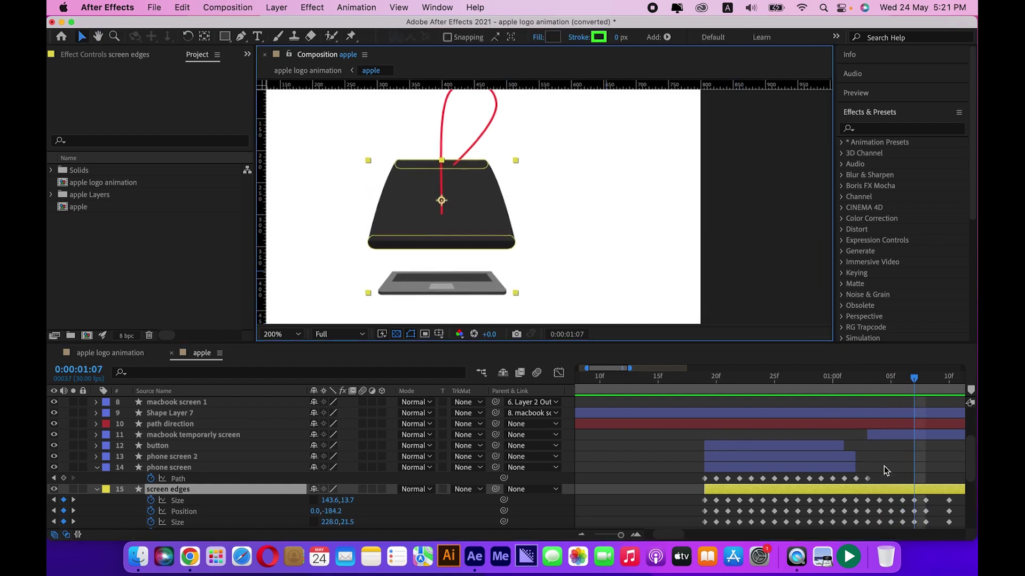
Select the macbook temporarly screen layer and scrub to 0:00:01:08 to examine its shape and time span.
{"action": "left_click", "coordinate": [882, 434]}
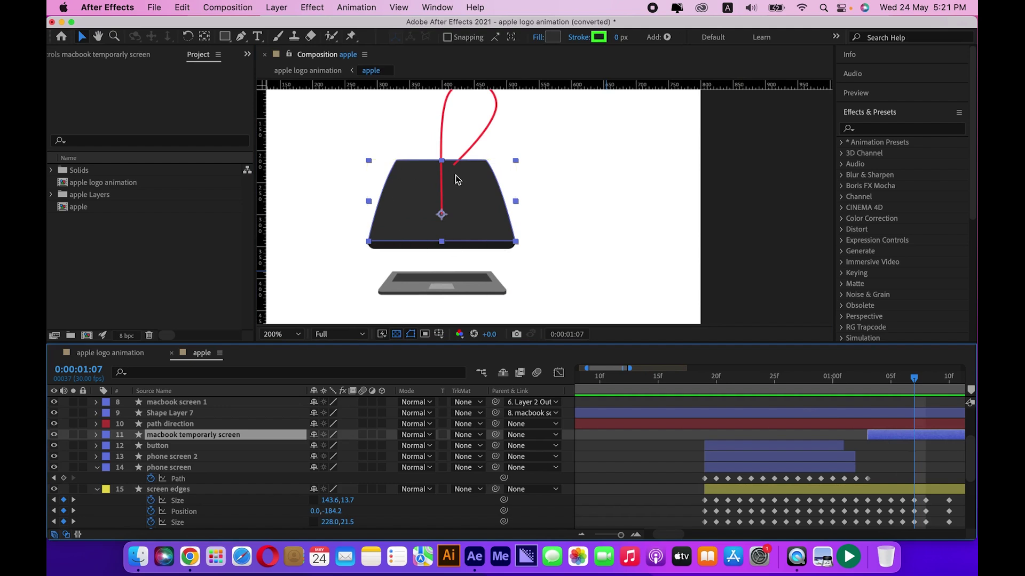
{"action": "scroll", "coordinate": [863, 412], "scroll_direction": "right", "scroll_amount": 5}
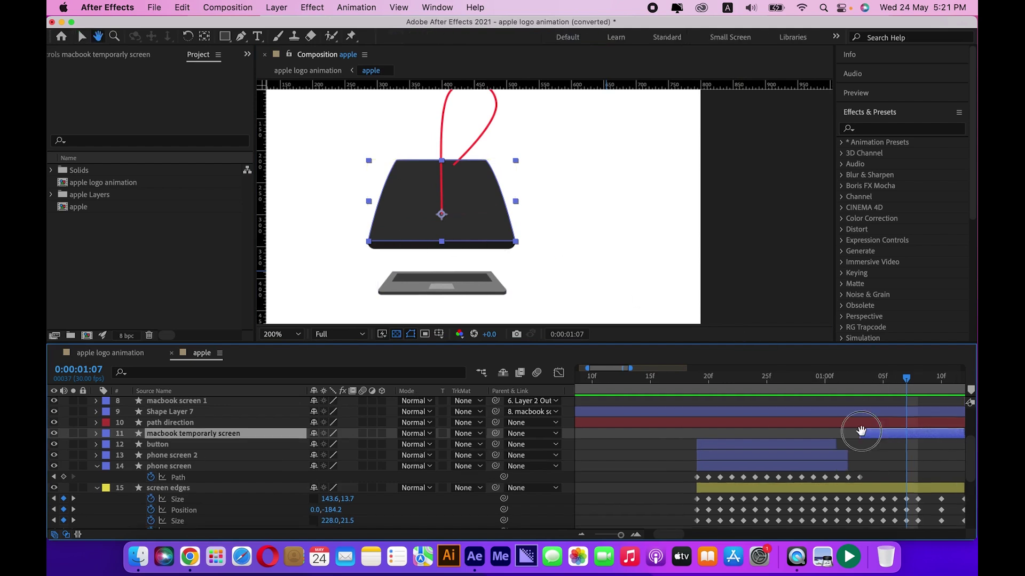
{"action": "scroll", "coordinate": [771, 430], "scroll_direction": "up", "scroll_amount": 1}
{"action": "left_click_drag", "start_coordinate": [800, 380], "coordinate": [790, 401]}
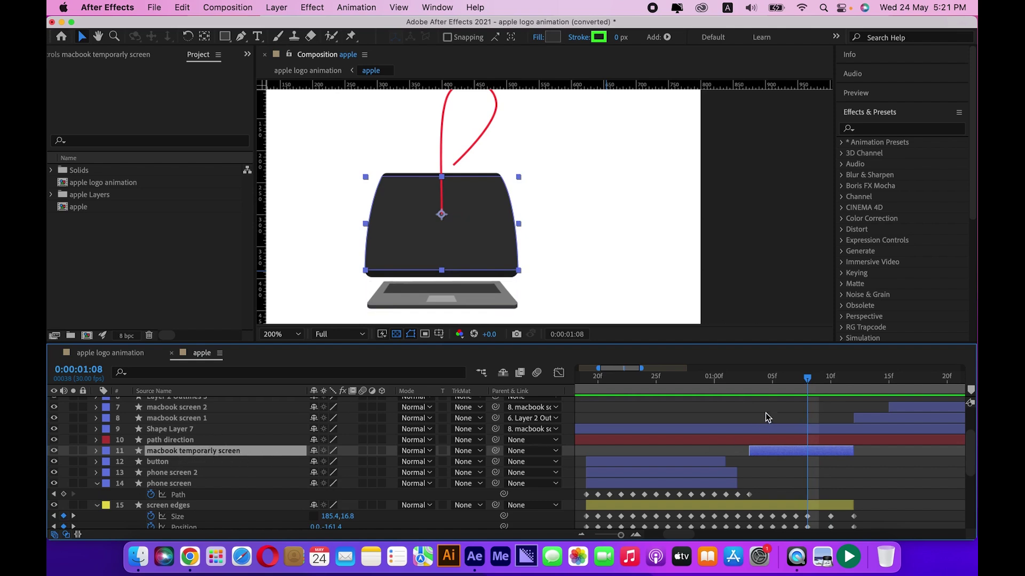
Advance to 0:00:01:12 and select the macbook screen 1 layer to examine where it replaces the temporary screen.
{"action": "left_click_drag", "start_coordinate": [806, 383], "coordinate": [851, 408]}
{"action": "left_click", "coordinate": [865, 419]}
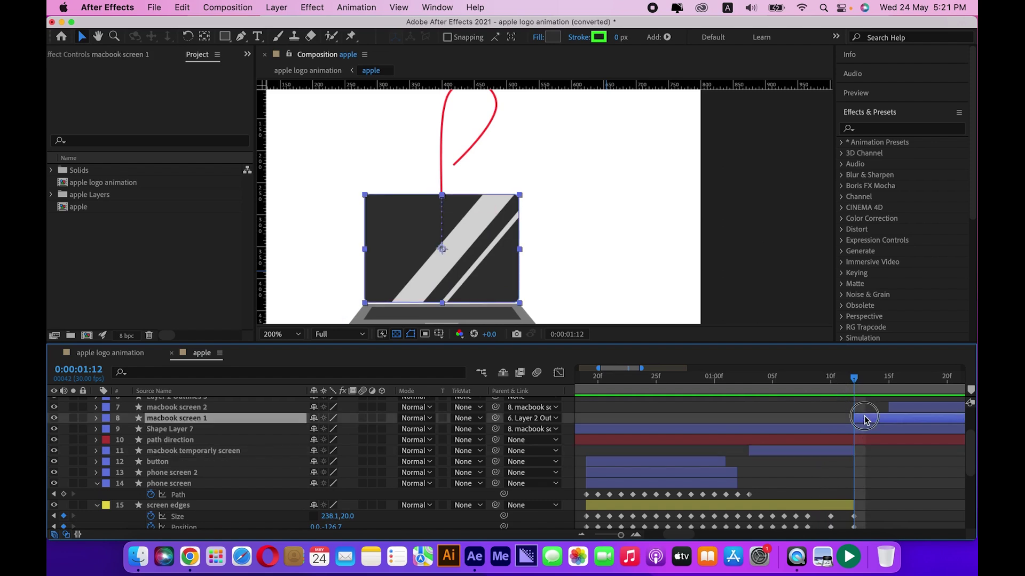
{"action": "scroll", "coordinate": [497, 257], "scroll_direction": "up", "scroll_amount": 1}
{"action": "left_click_drag", "start_coordinate": [459, 245], "coordinate": [598, 166]}
{"action": "scroll", "coordinate": [673, 223], "scroll_direction": "down", "scroll_amount": 1}
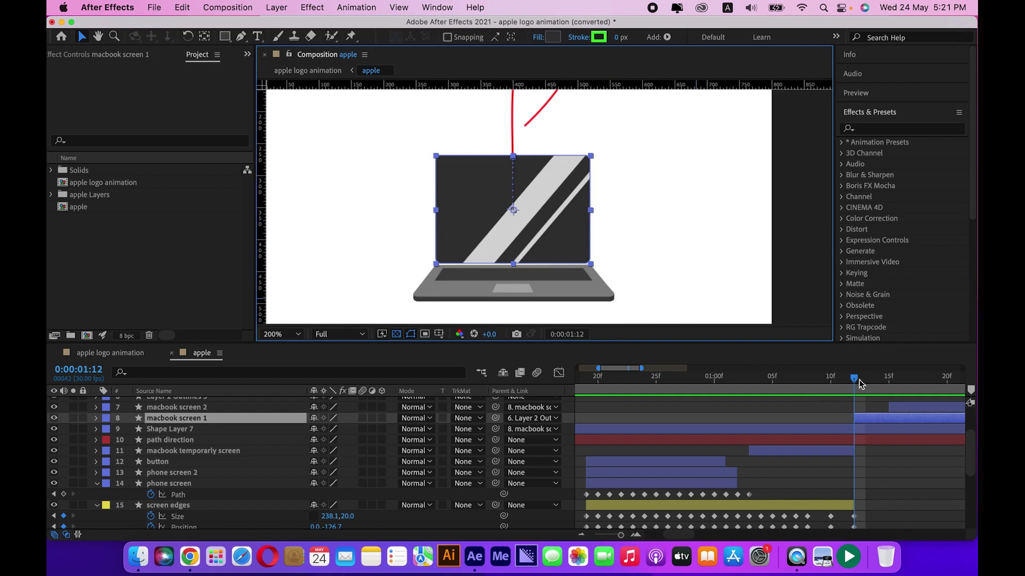
Scrub to 0:00:01:16, select the macbook screen 2 layer, and show its keyframes at its start at 0:00:01:15.
{"action": "left_click_drag", "start_coordinate": [859, 383], "coordinate": [902, 395]}
{"action": "scroll", "coordinate": [923, 451], "scroll_direction": "up", "scroll_amount": 1}
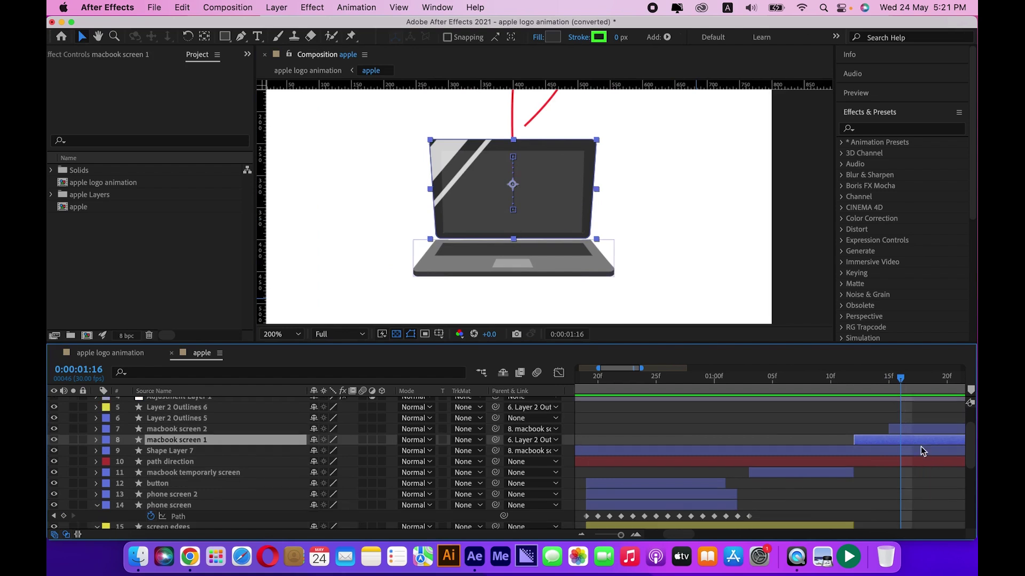
{"action": "left_click", "coordinate": [912, 432]}
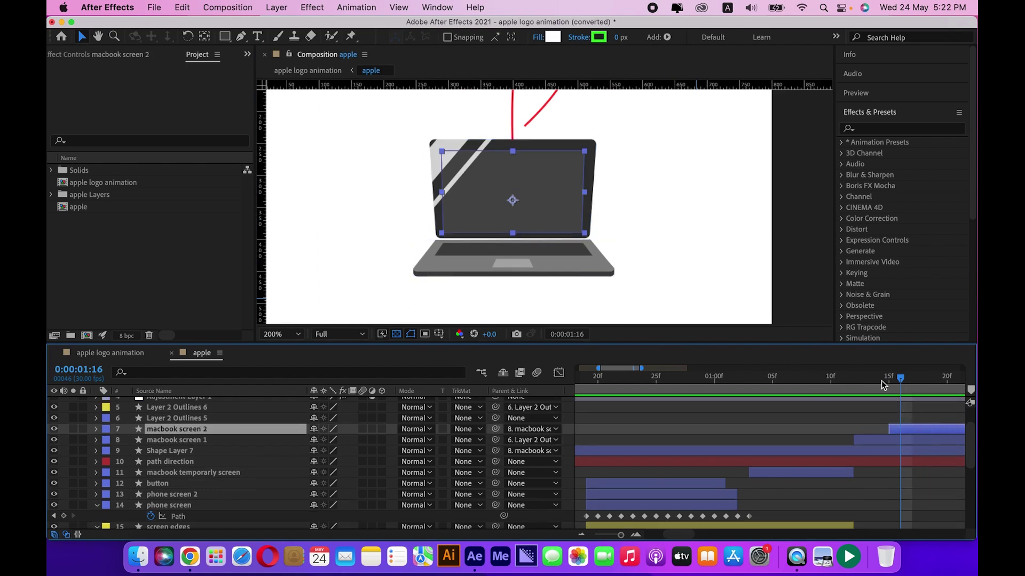
{"action": "left_click_drag", "start_coordinate": [900, 378], "coordinate": [891, 382]}
{"action": "key", "text": "u"}
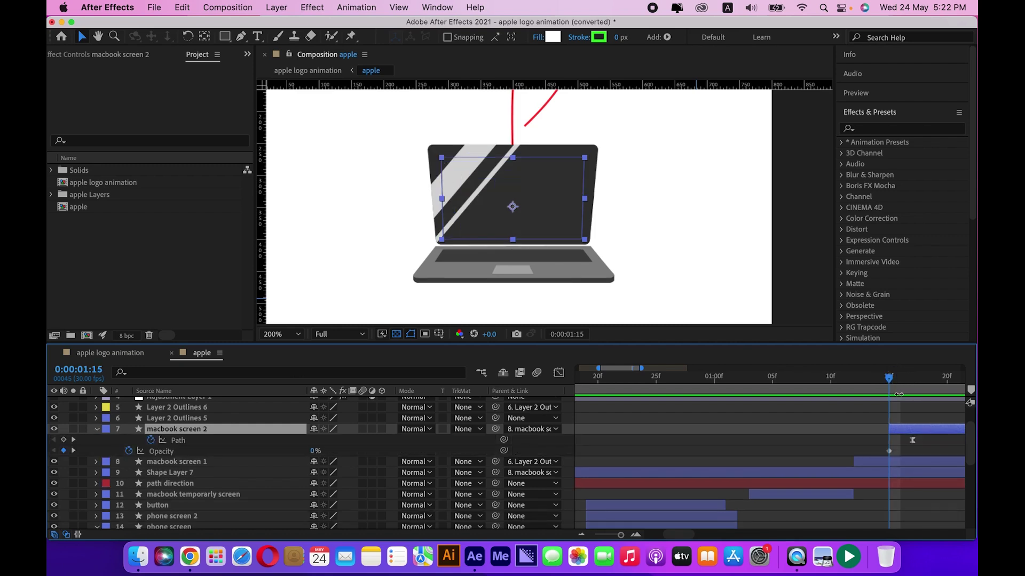
Scrub the macbook screen 2 layer from 0:00:01:15 through 0:00:01:19 to 0:00:01:24 to examine its opacity animation.
{"action": "scroll", "coordinate": [903, 411], "scroll_direction": "right", "scroll_amount": 5}
{"action": "scroll", "coordinate": [770, 418], "scroll_direction": "up", "scroll_amount": 1}
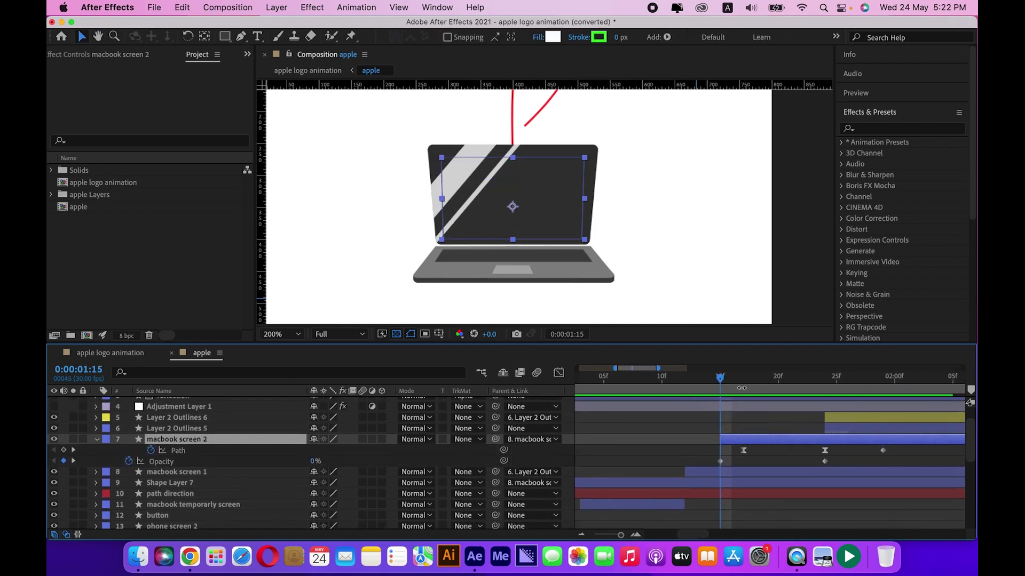
{"action": "left_click_drag", "start_coordinate": [720, 381], "coordinate": [723, 417]}
{"action": "left_click_drag", "start_coordinate": [719, 380], "coordinate": [766, 381]}
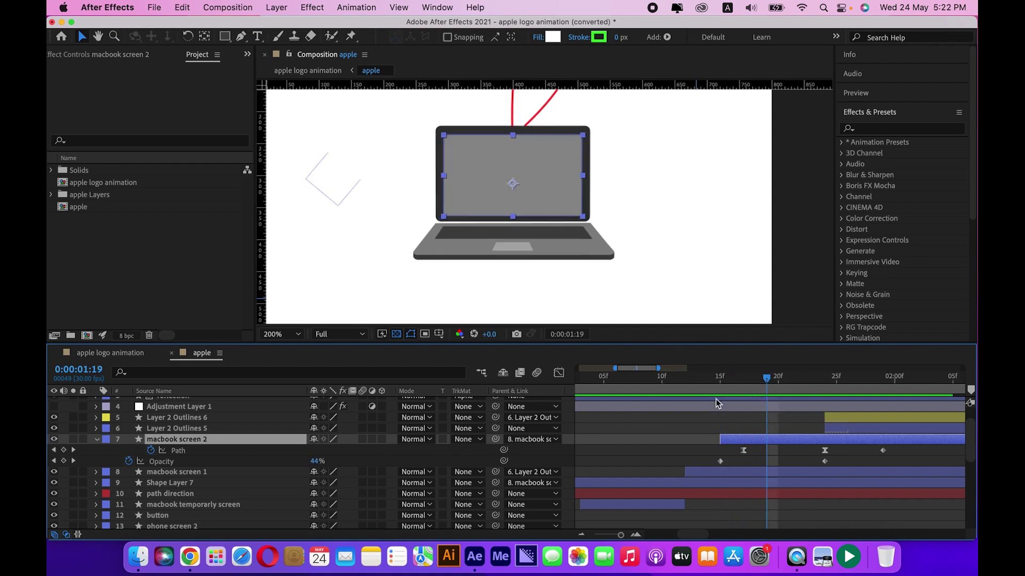
{"action": "mouse_move", "coordinate": [315, 462]}
{"action": "left_mouse_down"}
{"action": "mouse_move", "coordinate": [361, 460]}
{"action": "mouse_move", "coordinate": [327, 462]}
{"action": "left_mouse_up"}
{"action": "key", "text": "super+z"}
{"action": "left_click_drag", "start_coordinate": [769, 383], "coordinate": [825, 408]}
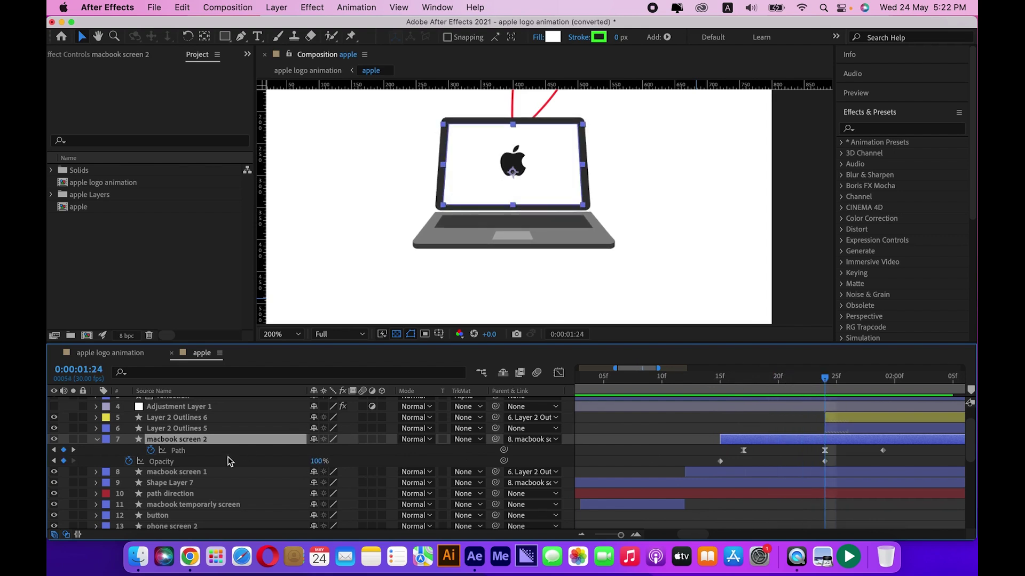
Select the Path property of macbook screen 2 and scrub to 0:00:01:29 to examine its path keyframes.
{"action": "left_click", "coordinate": [186, 452]}
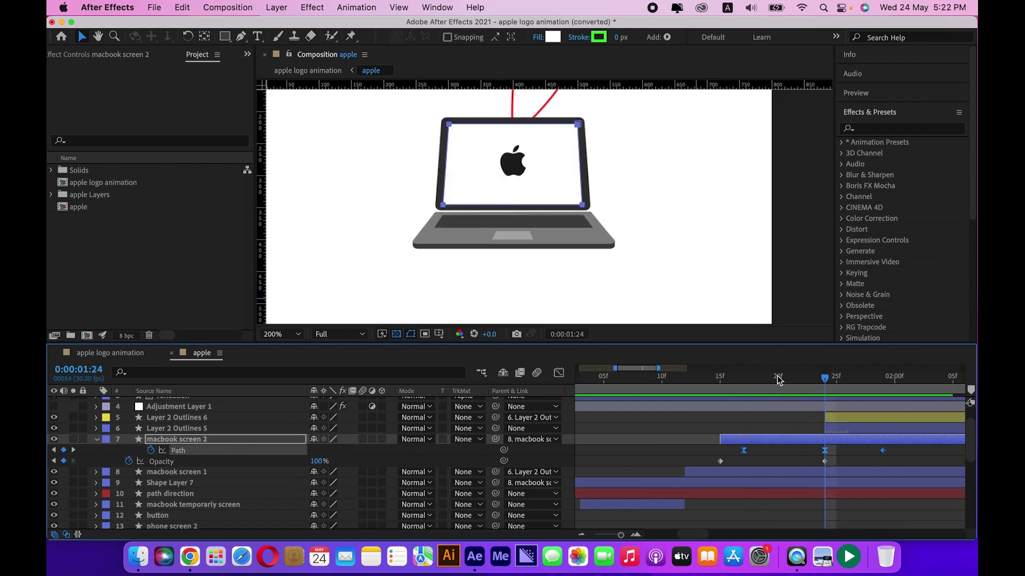
{"action": "left_click_drag", "start_coordinate": [824, 379], "coordinate": [819, 411]}
{"action": "left_click_drag", "start_coordinate": [831, 382], "coordinate": [881, 400]}
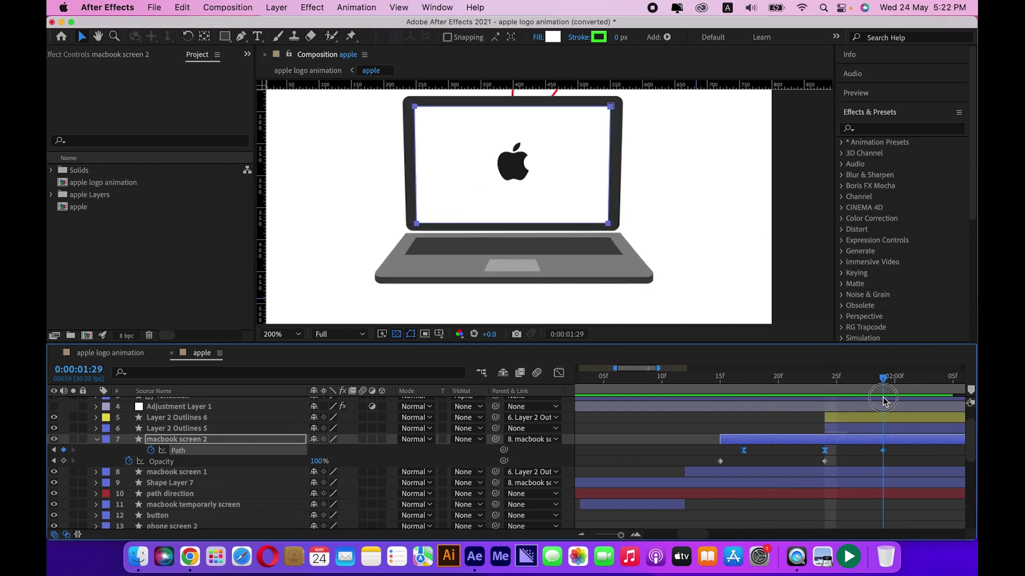
{"action": "left_click", "coordinate": [816, 441]}
{"action": "scroll", "coordinate": [827, 405], "scroll_direction": "down", "scroll_amount": 1}
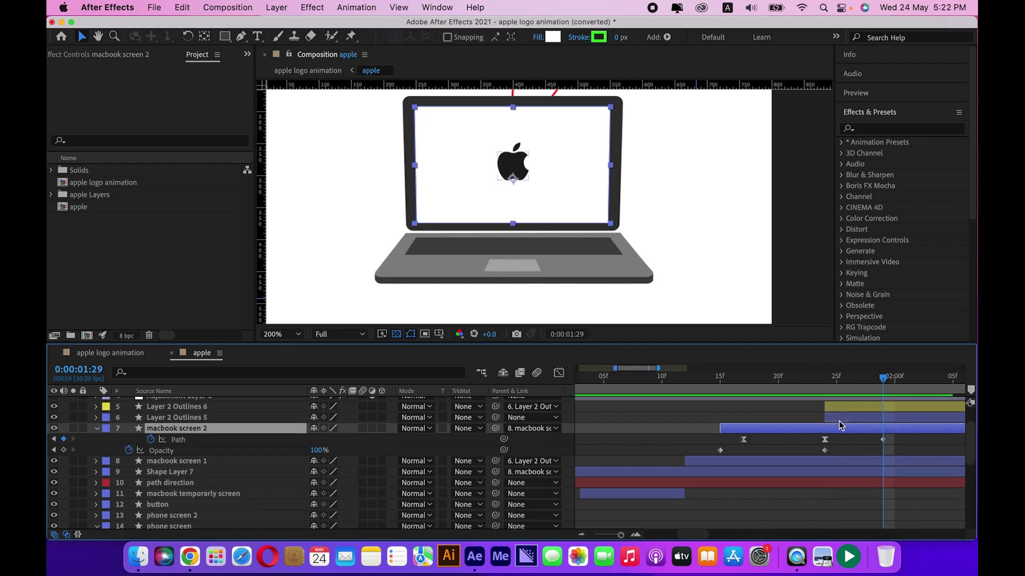
Select the macbook screen 1 layer and show its Scale keyframes across a wider span of the timeline.
{"action": "left_click", "coordinate": [853, 461]}
{"action": "left_click", "coordinate": [855, 472]}
{"action": "left_click", "coordinate": [855, 460]}
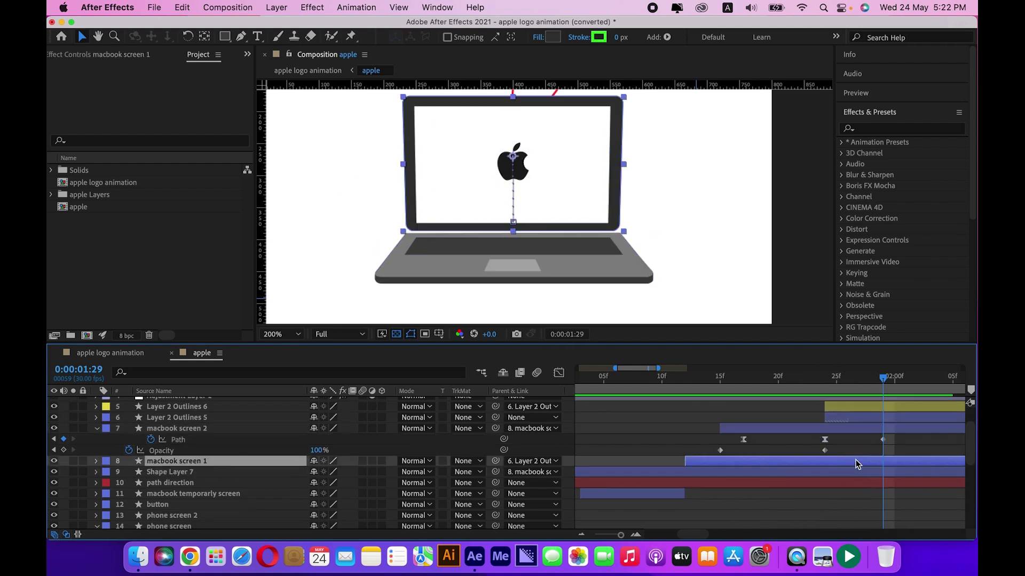
{"action": "key", "text": "s"}
{"action": "left_click_drag", "start_coordinate": [620, 535], "coordinate": [613, 535]}
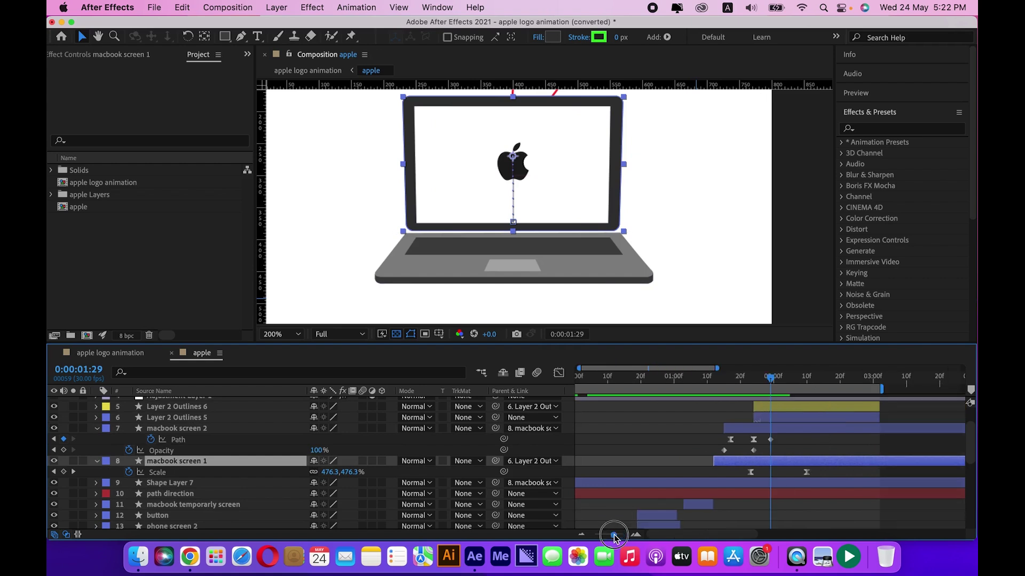
Scrub from 0:00:01:23 to 0:00:02:07 to examine how macbook screen 1 scales up, with the whole composition in view.
{"action": "left_click", "coordinate": [737, 461]}
{"action": "left_click_drag", "start_coordinate": [781, 379], "coordinate": [749, 390]}
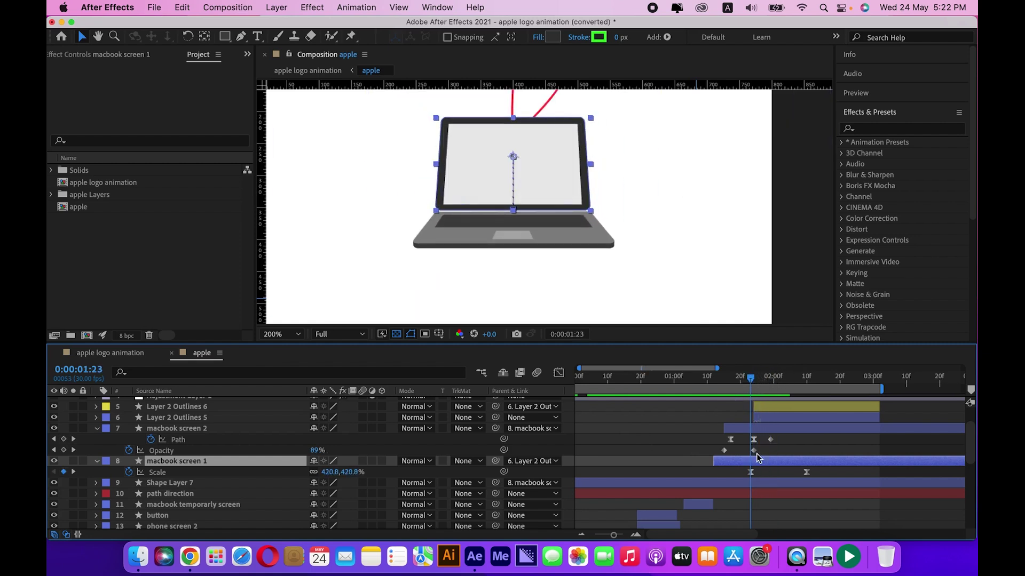
{"action": "key", "text": "comma"}
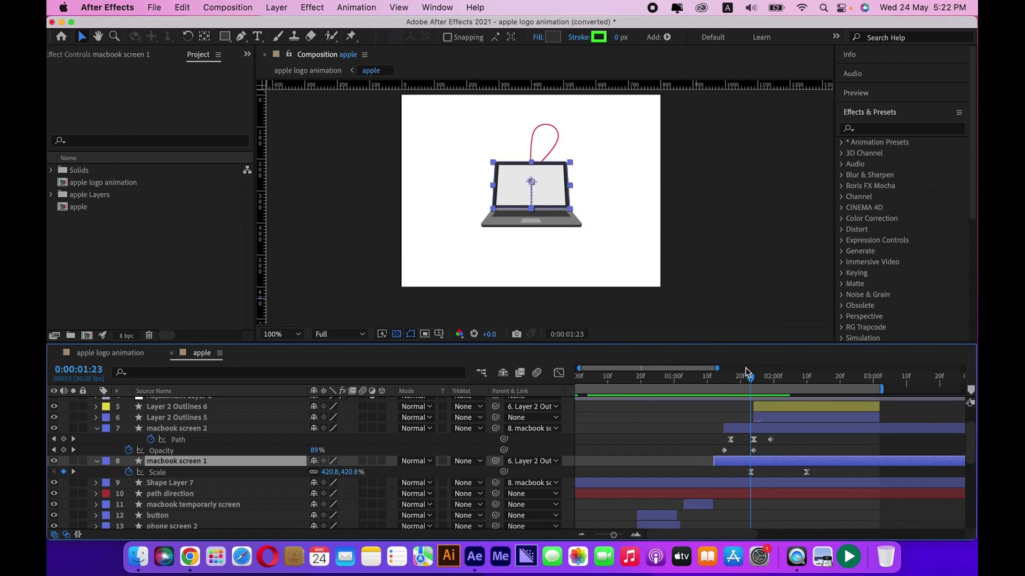
{"action": "left_click_drag", "start_coordinate": [751, 380], "coordinate": [797, 397]}
{"action": "left_click", "coordinate": [782, 429]}
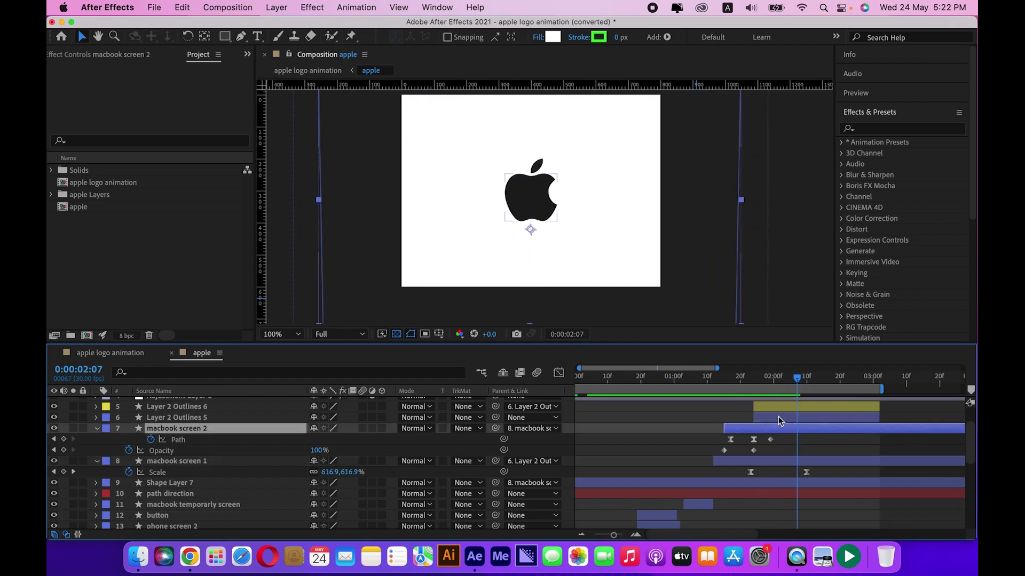
Select Layer 2 Outlines 5, Layer 2 Outlines 6, Adjustment Layer 1, reflection and Shape Layer 13 in turn to identify their contents.
{"action": "left_click", "coordinate": [782, 417]}
{"action": "scroll", "coordinate": [779, 434], "scroll_direction": "up", "scroll_amount": 1}
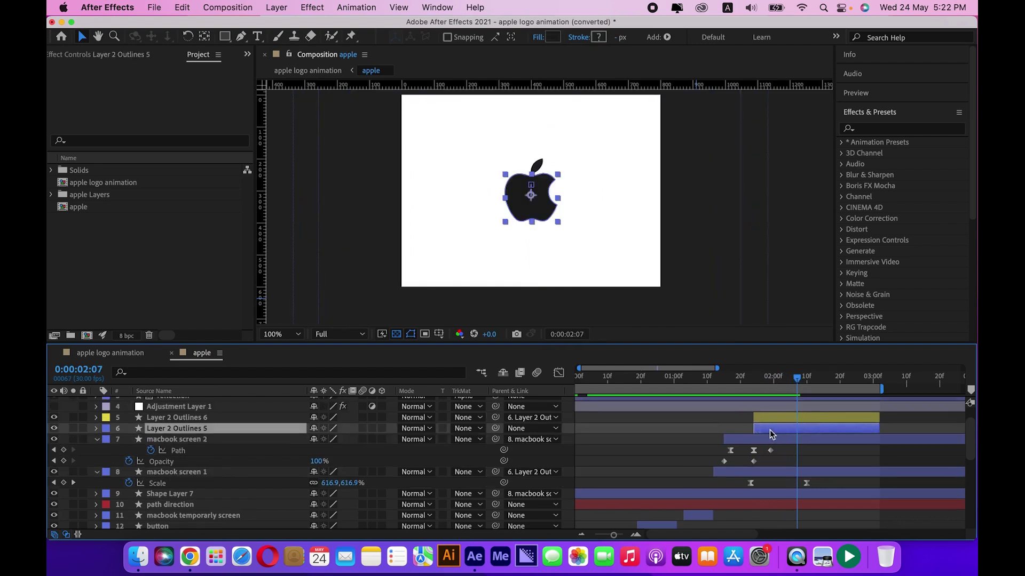
{"action": "left_click", "coordinate": [767, 419]}
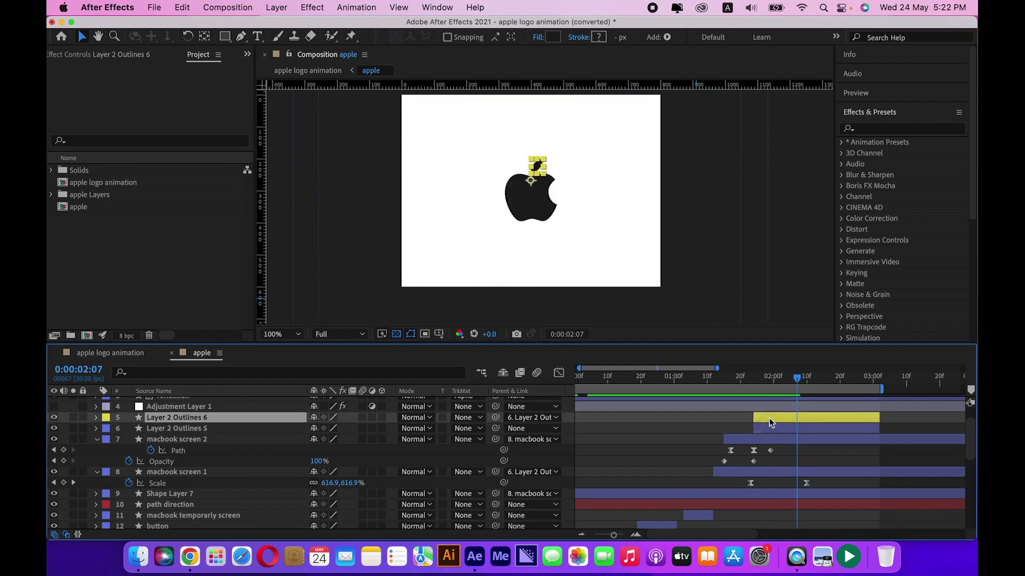
{"action": "scroll", "coordinate": [769, 418], "scroll_direction": "up", "scroll_amount": 2}
{"action": "left_click", "coordinate": [772, 428]}
{"action": "scroll", "coordinate": [797, 446], "scroll_direction": "up", "scroll_amount": 1}
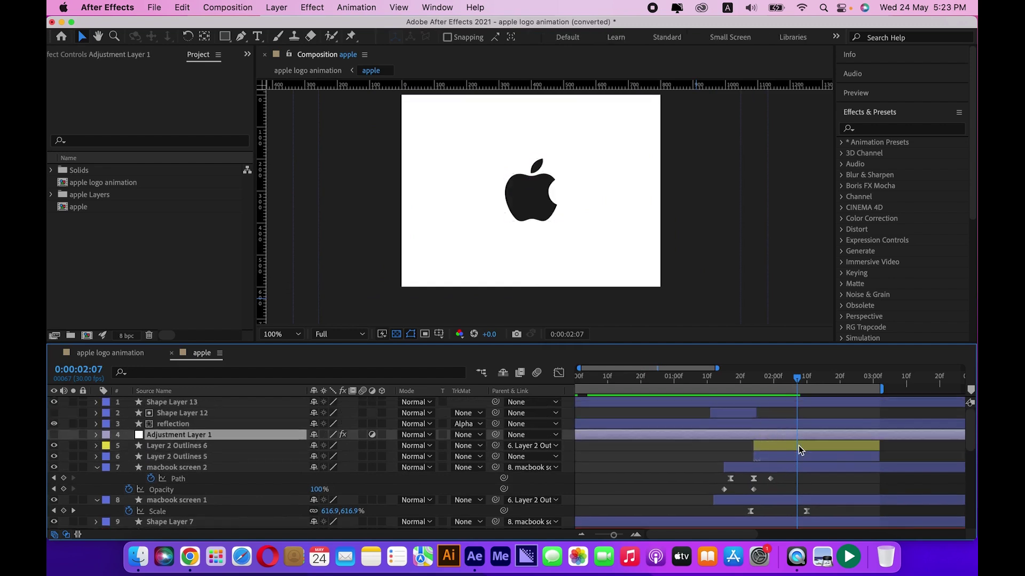
{"action": "left_click", "coordinate": [763, 425]}
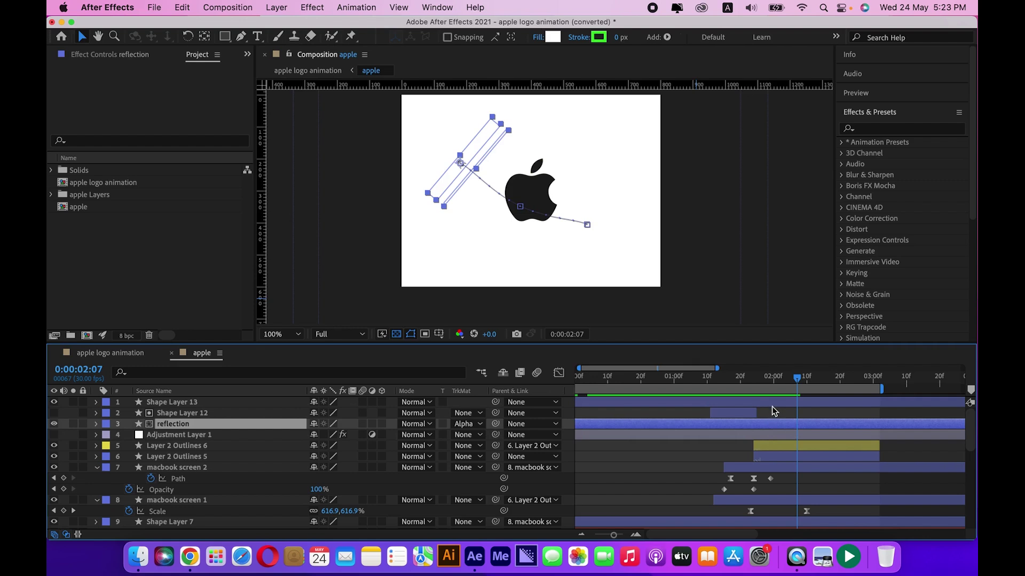
{"action": "left_click", "coordinate": [774, 405]}
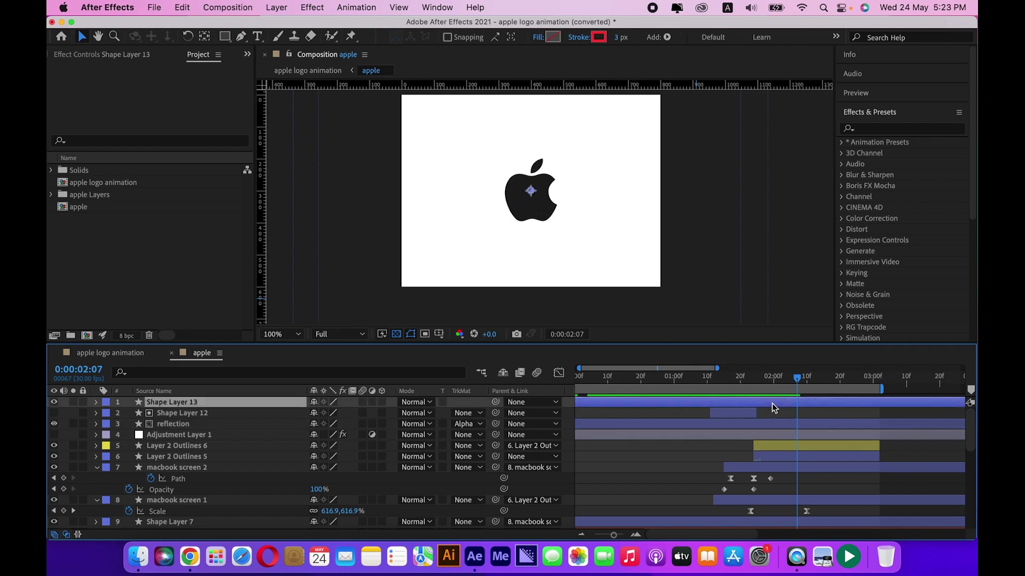
Compare the Layer 2 Outlines 5 and 6 logo layers with the macbook screen 2 and macbook screen 1 layers.
{"action": "left_click", "coordinate": [767, 468]}
{"action": "left_click", "coordinate": [773, 447]}
{"action": "left_click", "coordinate": [775, 458]}
{"action": "left_click", "coordinate": [775, 469]}
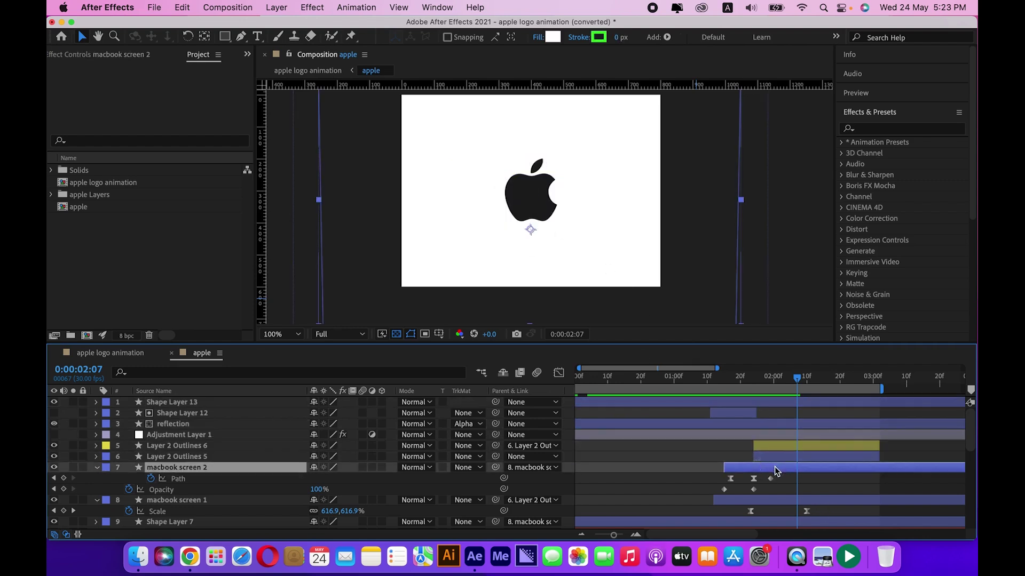
{"action": "left_click_drag", "start_coordinate": [774, 502], "coordinate": [774, 496]}
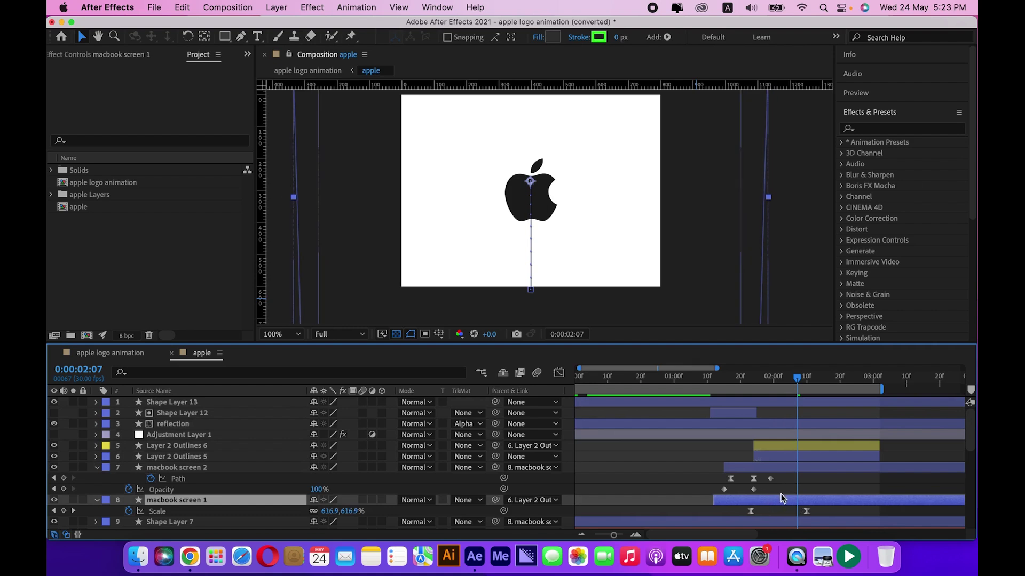
Go to 0:00:02:06, select the Layer 2 Outlines 5 apple body, and preview the animation.
{"action": "left_click", "coordinate": [793, 380]}
{"action": "left_click_drag", "start_coordinate": [792, 381], "coordinate": [793, 410]}
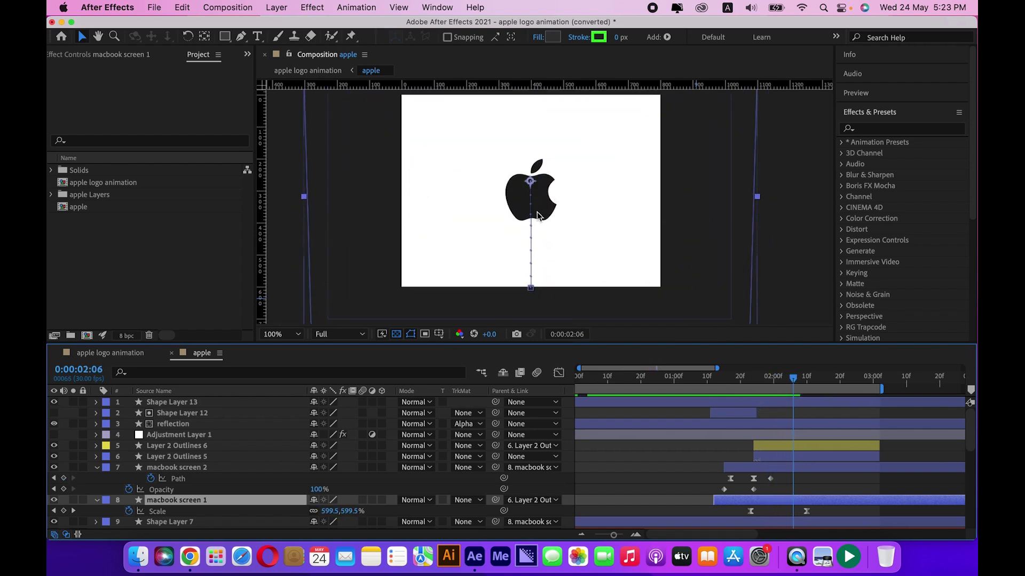
{"action": "left_click", "coordinate": [770, 458]}
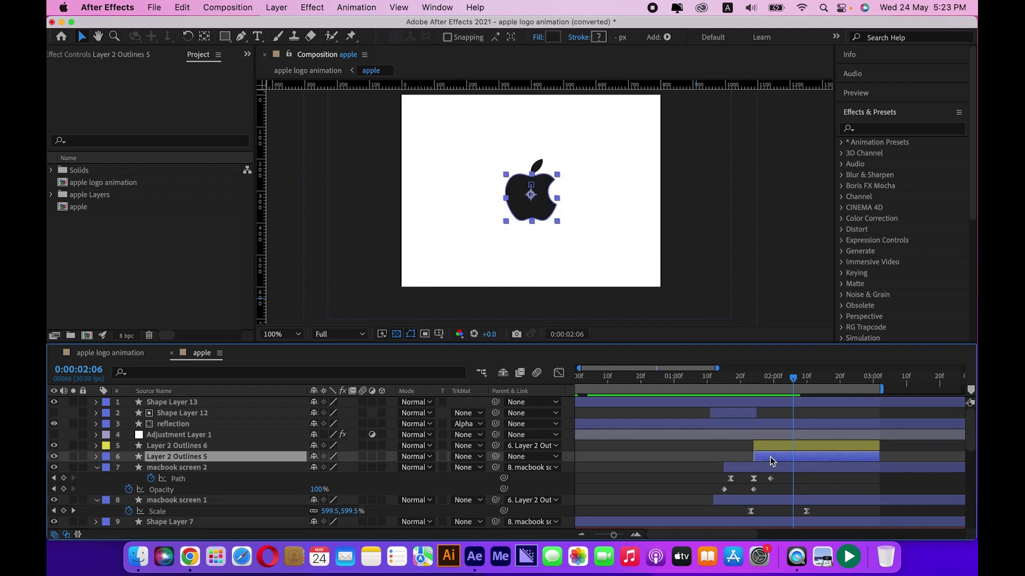
{"action": "key", "text": "space"}
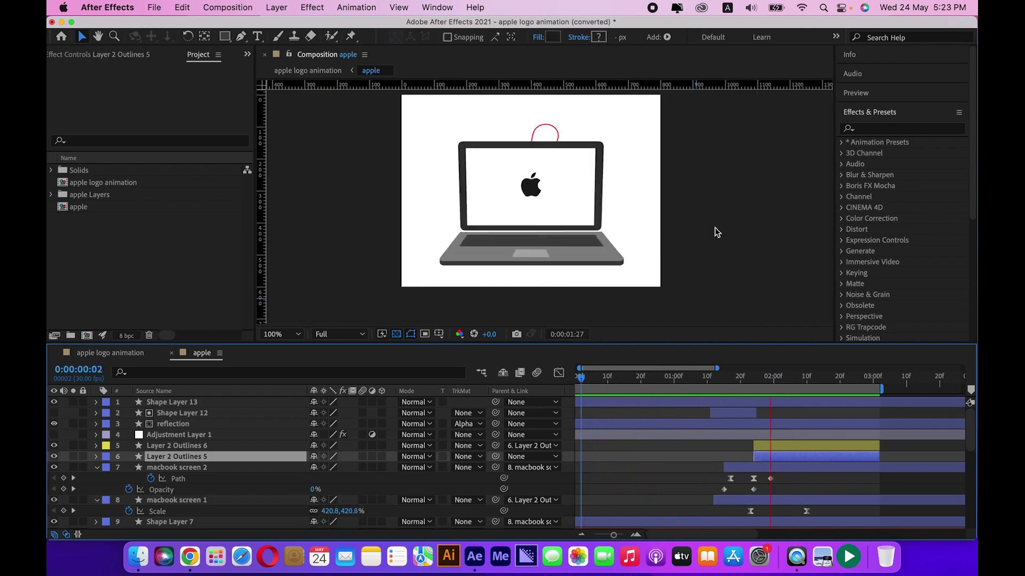
Go to 0:00:01:29 and select Shape Layer 7, the MacBook's keyboard base, to examine it up close.
{"action": "left_click_drag", "start_coordinate": [806, 375], "coordinate": [770, 381]}
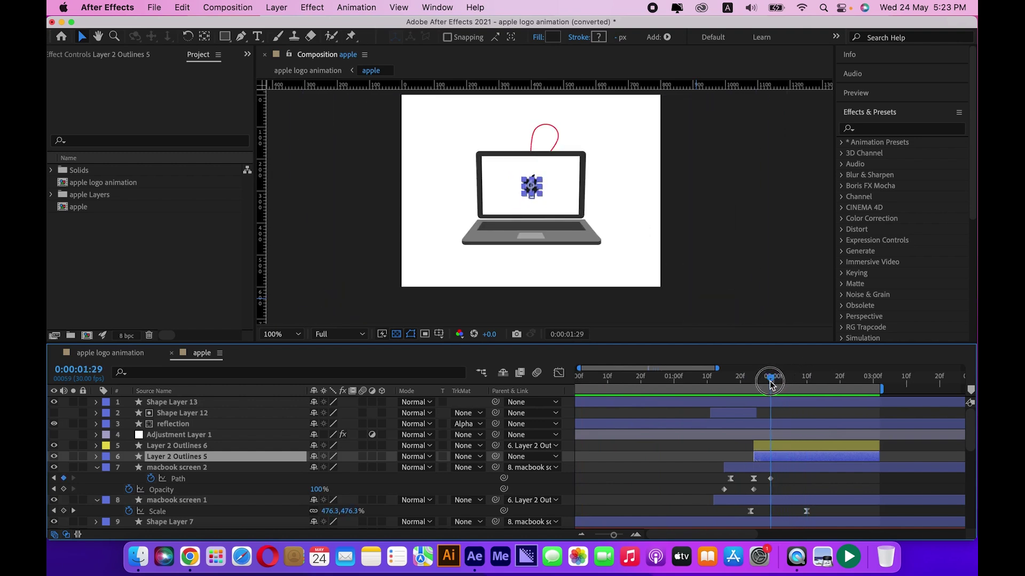
{"action": "left_click", "coordinate": [567, 243]}
{"action": "scroll", "coordinate": [520, 248], "scroll_direction": "up", "scroll_amount": 2}
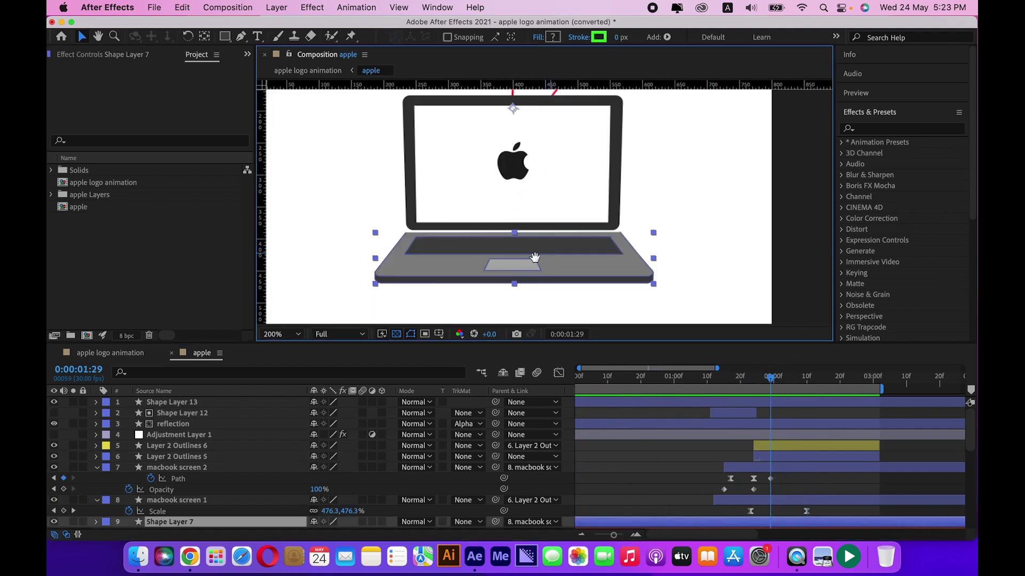
{"action": "scroll", "coordinate": [237, 473], "scroll_direction": "down", "scroll_amount": 1}
{"action": "scroll", "coordinate": [235, 472], "scroll_direction": "down", "scroll_amount": 1}
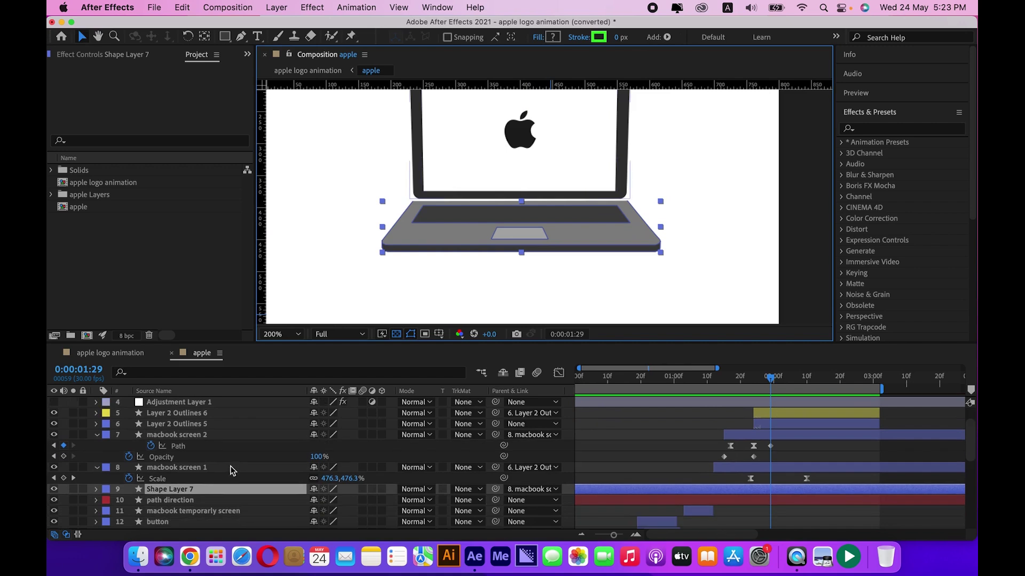
{"action": "left_click", "coordinate": [210, 491]}
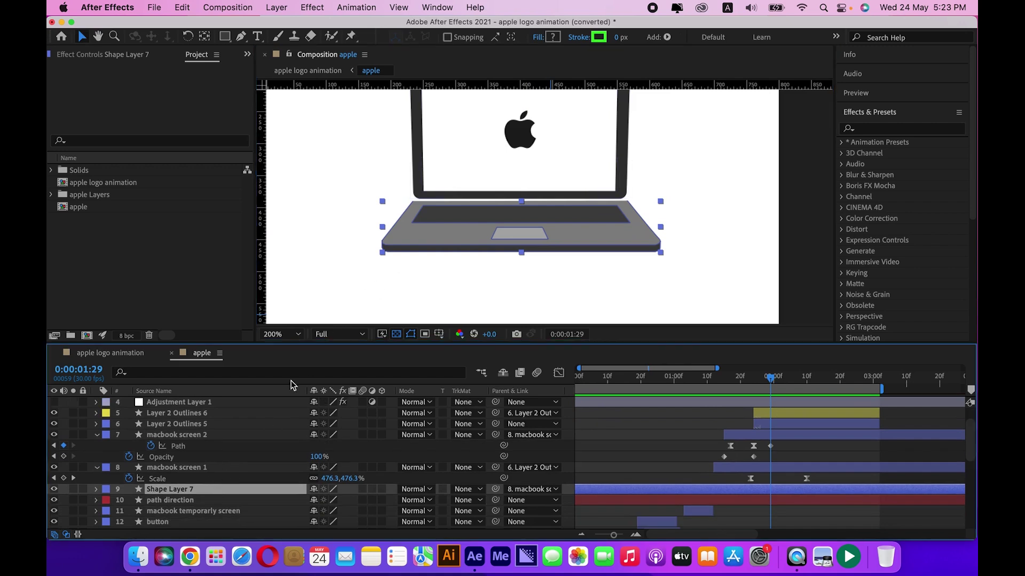
Expand the contents of Shape Layer 7 and select its collapsed Shape 3 group to identify the keyboard area.
{"action": "left_click", "coordinate": [96, 490]}
{"action": "scroll", "coordinate": [142, 489], "scroll_direction": "down", "scroll_amount": 1}
{"action": "scroll", "coordinate": [151, 460], "scroll_direction": "up", "scroll_amount": 3}
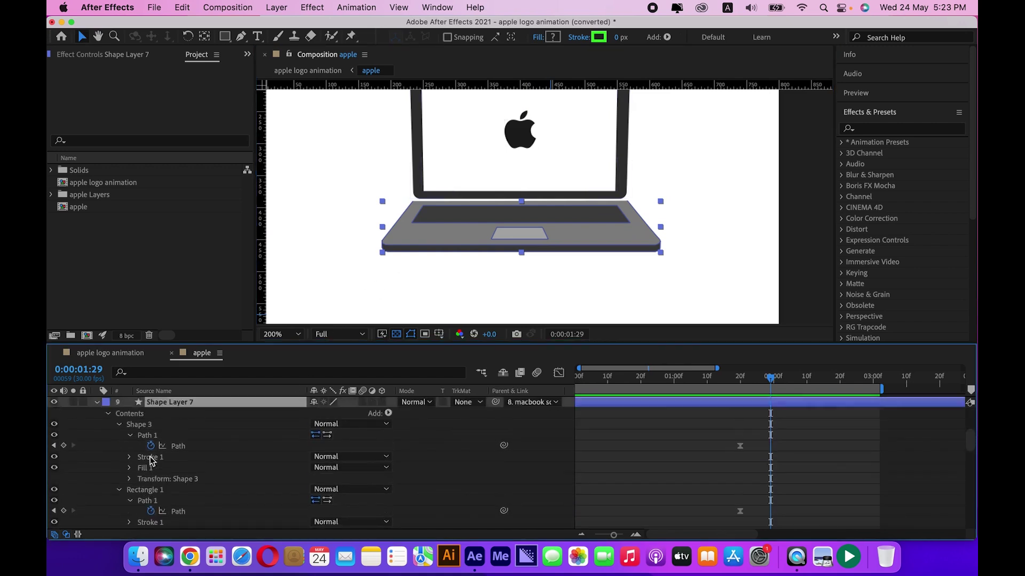
{"action": "left_click", "coordinate": [119, 447]}
{"action": "left_click", "coordinate": [119, 449]}
{"action": "left_click", "coordinate": [138, 449]}
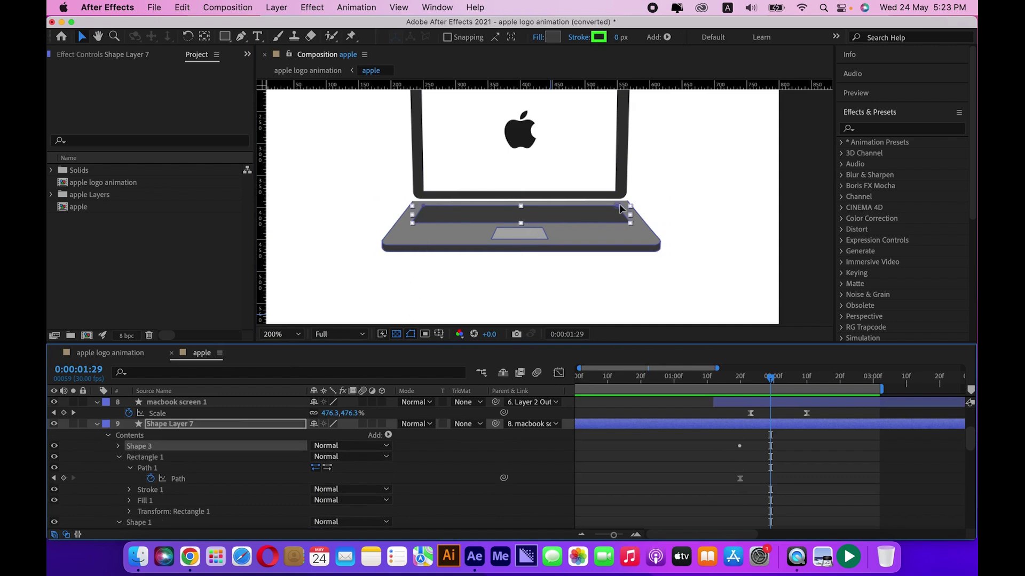
Draw a small closed triangle with the Pen tool beside the trackpad, as a new shape within Shape Layer 7.
{"action": "left_click", "coordinate": [241, 35]}
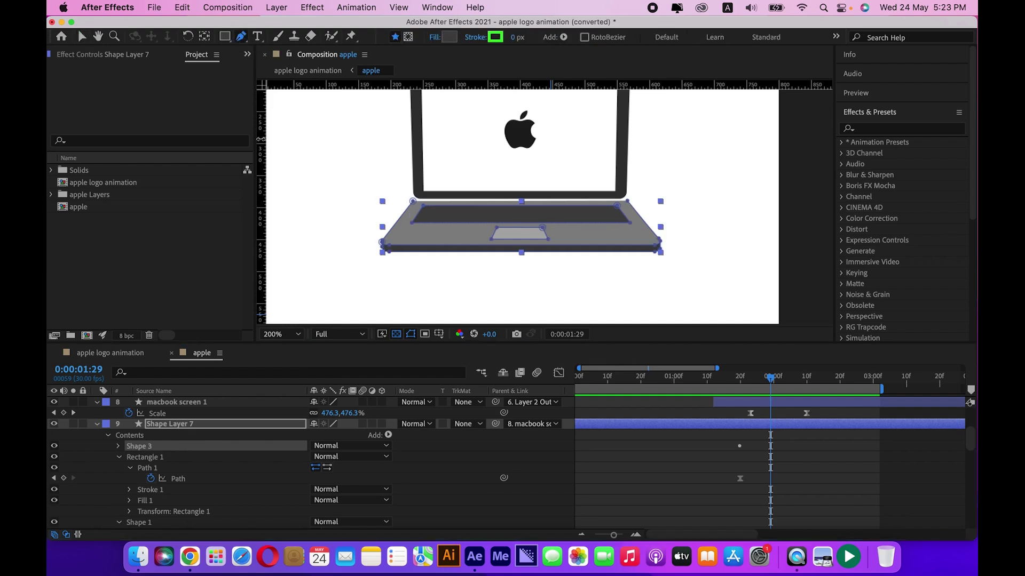
{"action": "left_click", "coordinate": [426, 231]}
{"action": "left_click", "coordinate": [458, 238]}
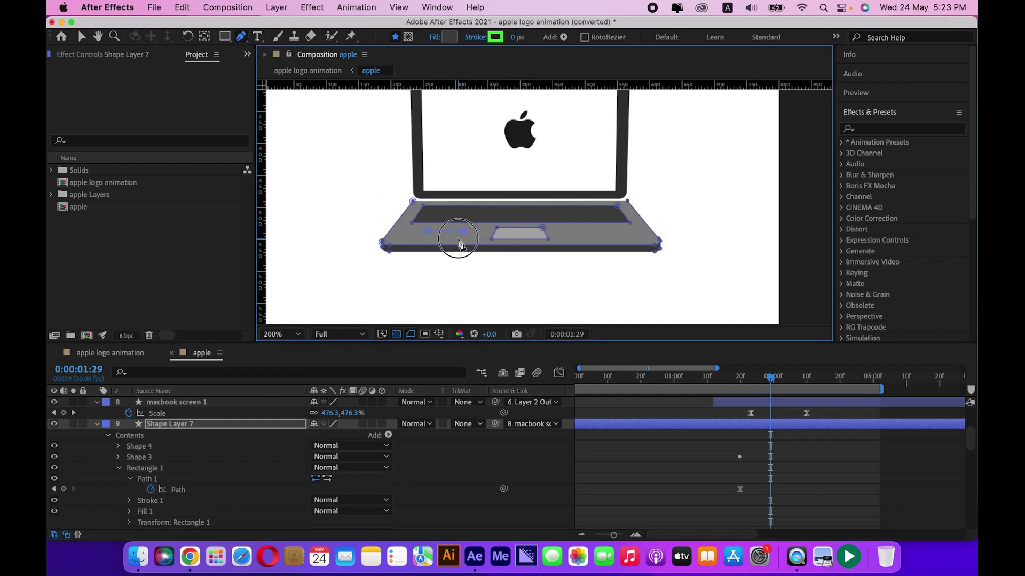
{"action": "left_click", "coordinate": [427, 231]}
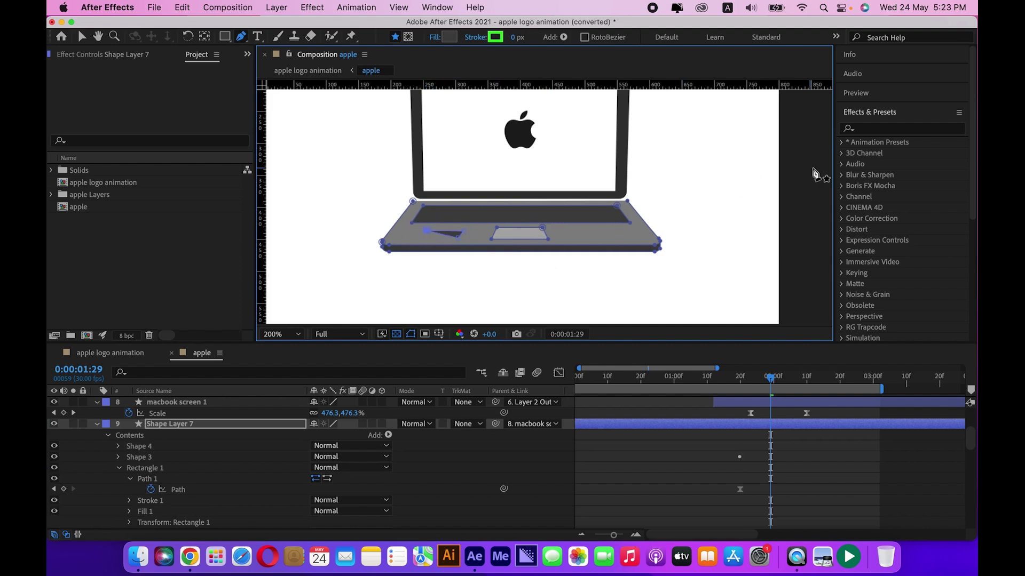
Delete the small triangle shape drawn beside the trackpad from Shape Layer 7.
{"action": "left_click", "coordinate": [213, 424]}
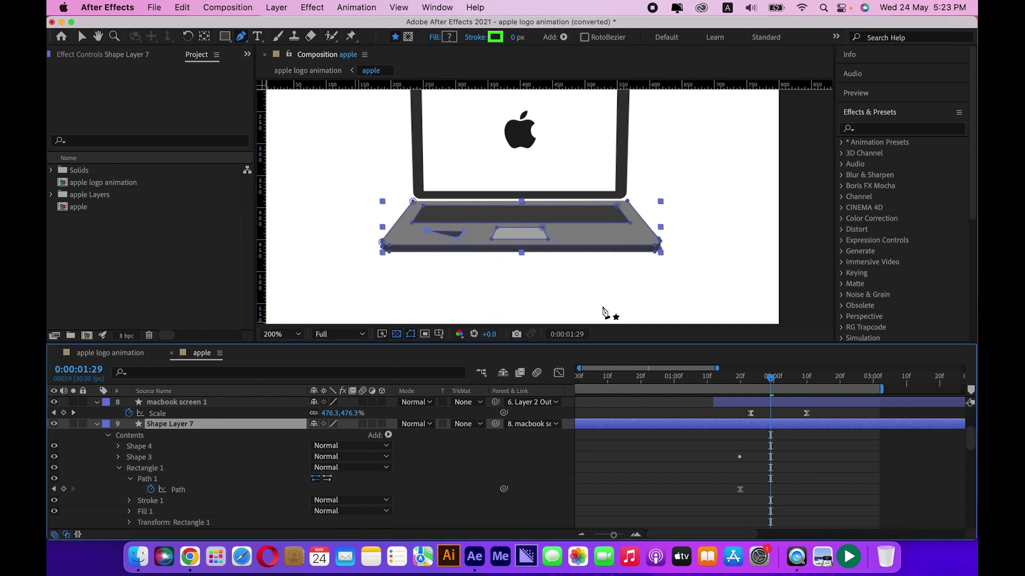
{"action": "mouse_move", "coordinate": [771, 380]}
{"action": "left_mouse_down"}
{"action": "mouse_move", "coordinate": [759, 387]}
{"action": "mouse_move", "coordinate": [771, 387]}
{"action": "left_mouse_up"}
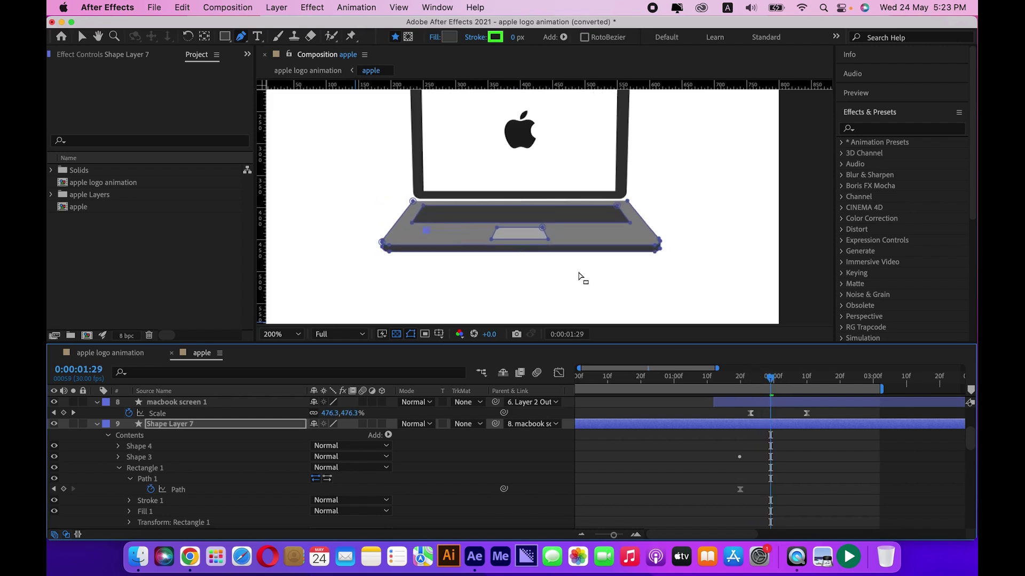
{"action": "key", "text": "Delete"}
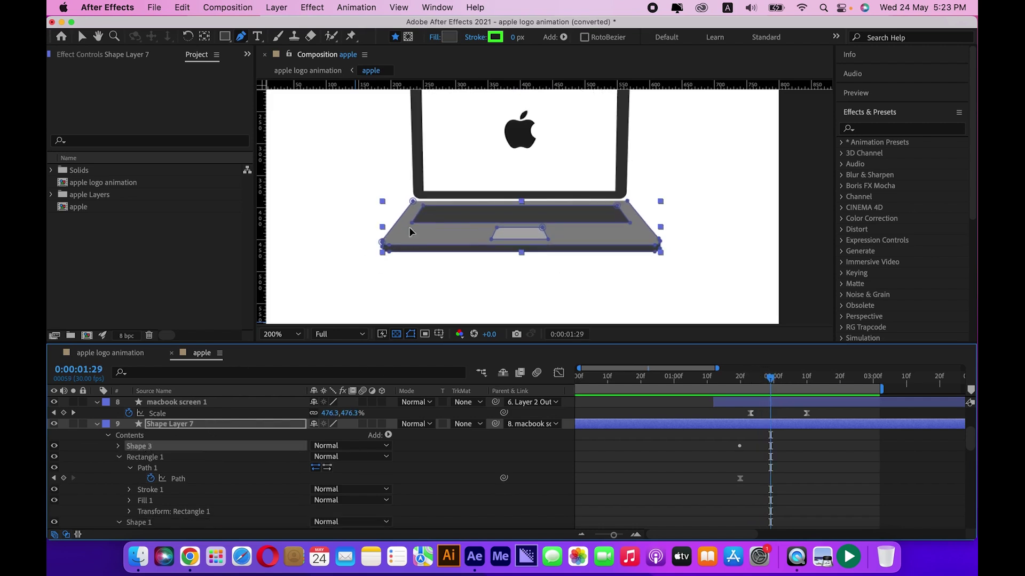
Switch the Rectangle 1 group in Shape Layer 7 off and back on to identify its part, and collapse the group.
{"action": "left_click", "coordinate": [128, 457]}
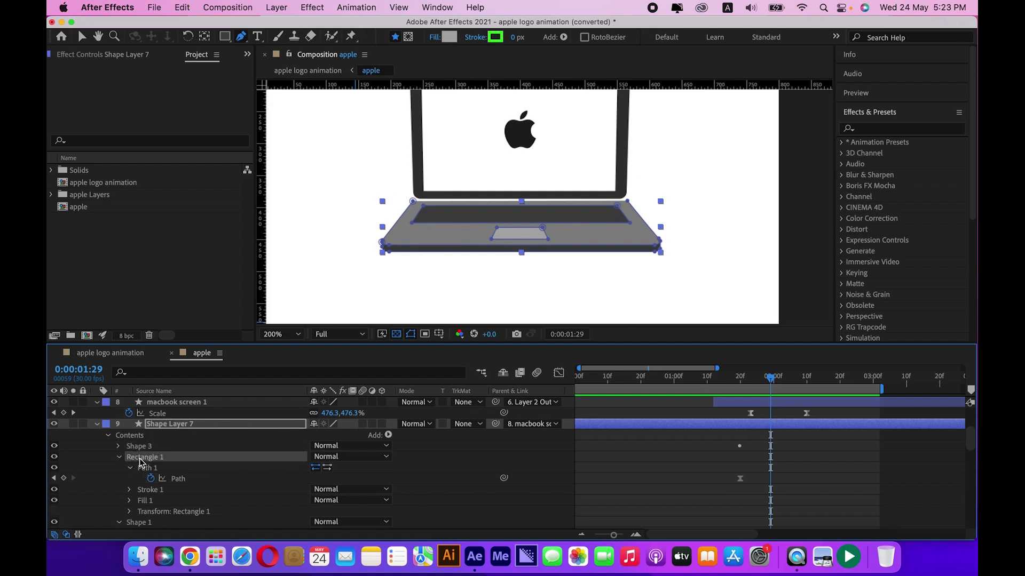
{"action": "left_click", "coordinate": [139, 460]}
{"action": "left_click", "coordinate": [56, 457]}
{"action": "left_click", "coordinate": [55, 457]}
{"action": "left_click", "coordinate": [119, 457]}
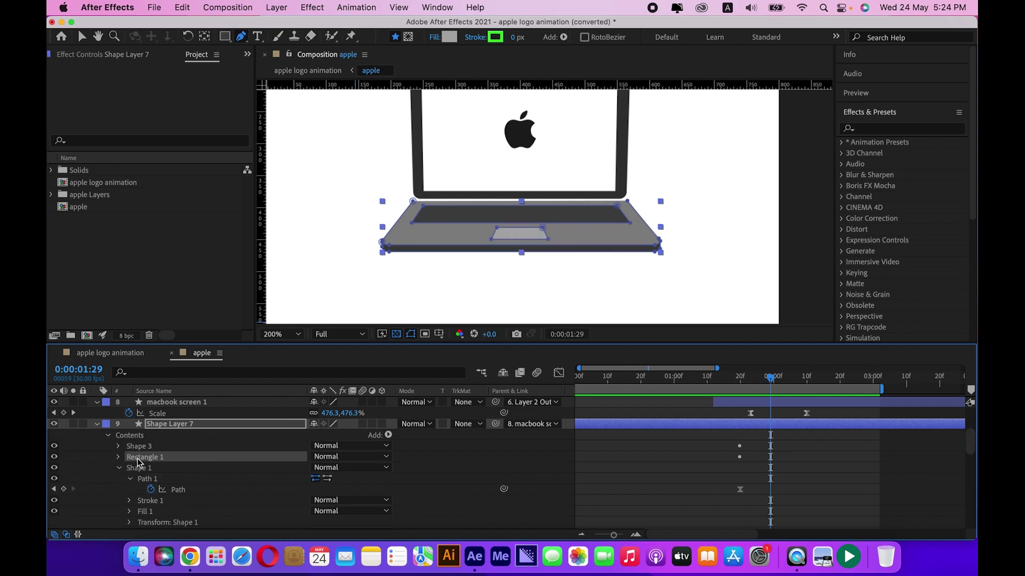
Switch the Shape 1 group off and back on to identify its part of the MacBook base, and collapse the group.
{"action": "left_click", "coordinate": [142, 469]}
{"action": "left_click", "coordinate": [54, 468]}
{"action": "left_click", "coordinate": [54, 468]}
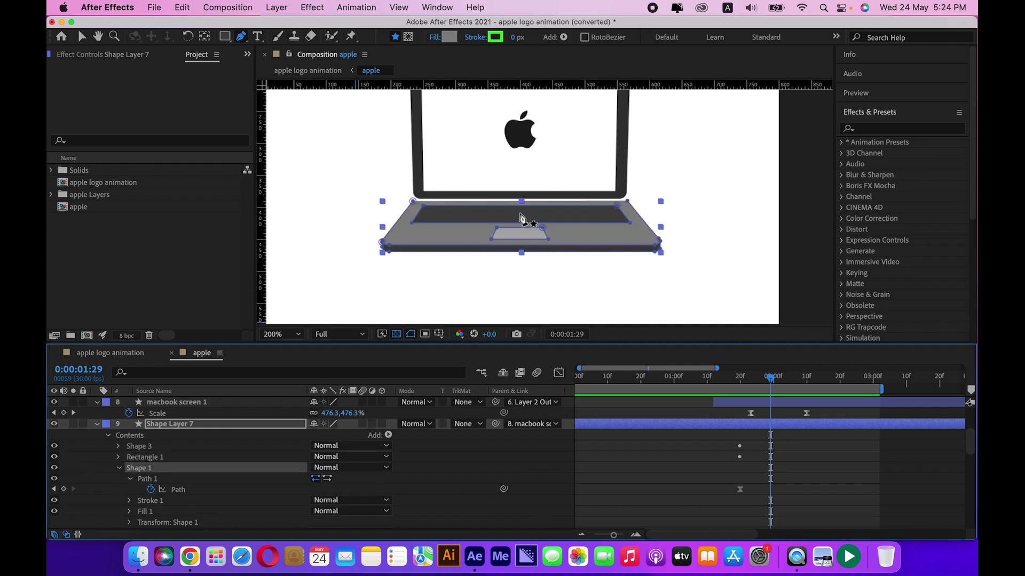
{"action": "left_click", "coordinate": [118, 468]}
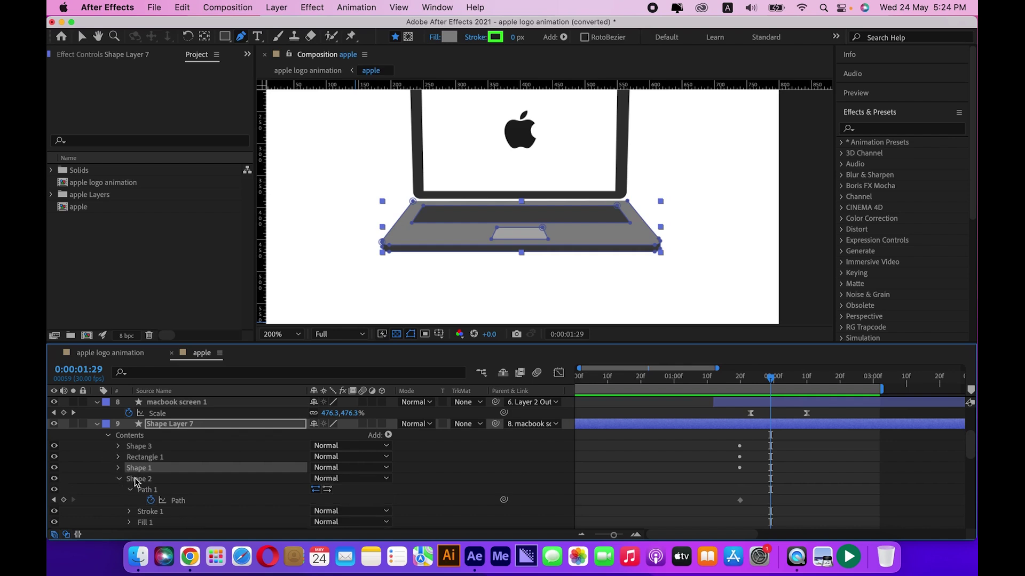
Switch the Shape 2 group off and back on, and select its Path 1 to examine the base's front edge up close.
{"action": "left_click", "coordinate": [136, 480]}
{"action": "left_click", "coordinate": [54, 479]}
{"action": "left_click", "coordinate": [54, 479]}
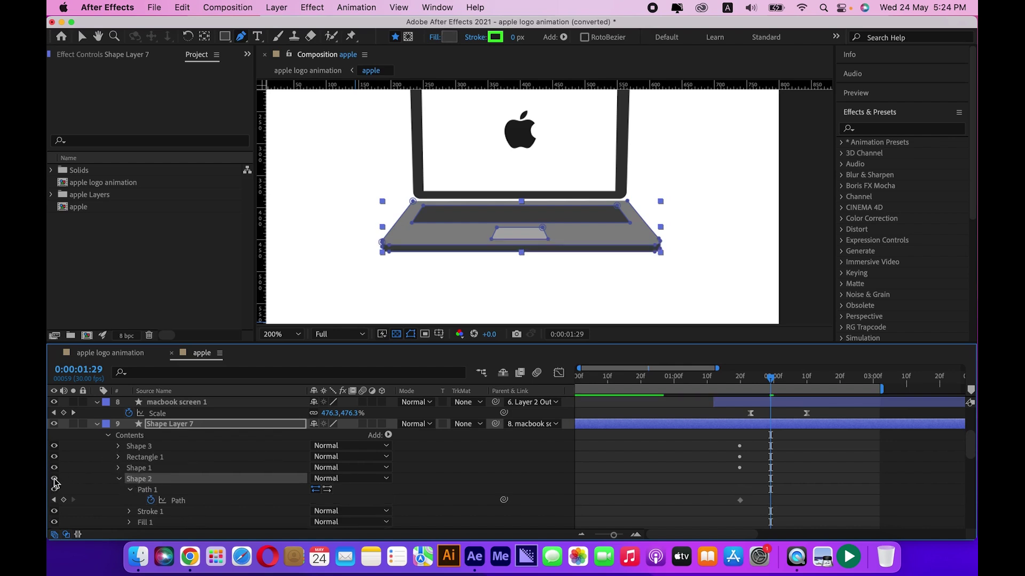
{"action": "left_click", "coordinate": [54, 479]}
{"action": "left_click", "coordinate": [54, 479]}
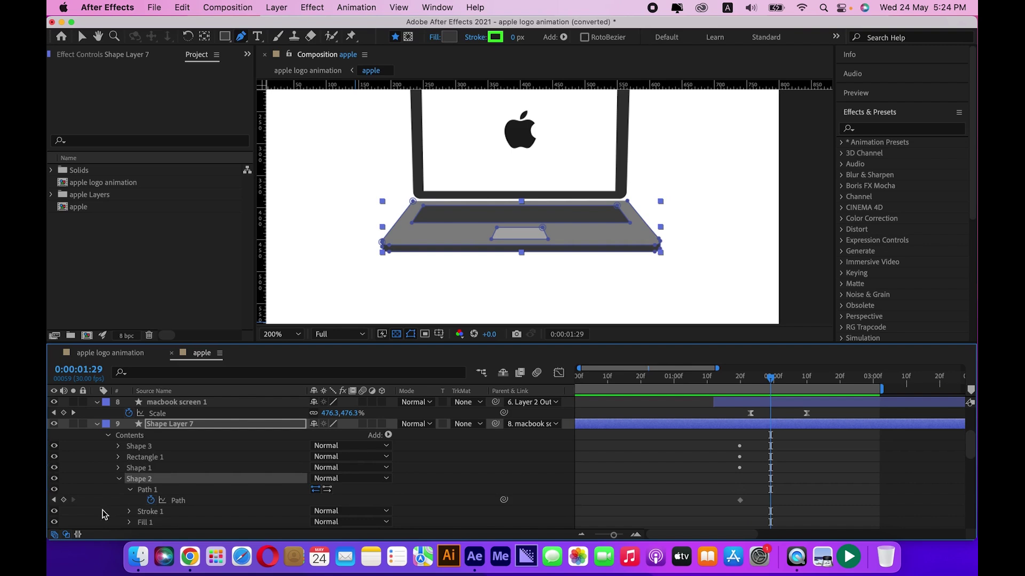
{"action": "left_click", "coordinate": [146, 490]}
{"action": "scroll", "coordinate": [427, 289], "scroll_direction": "up", "scroll_amount": 2}
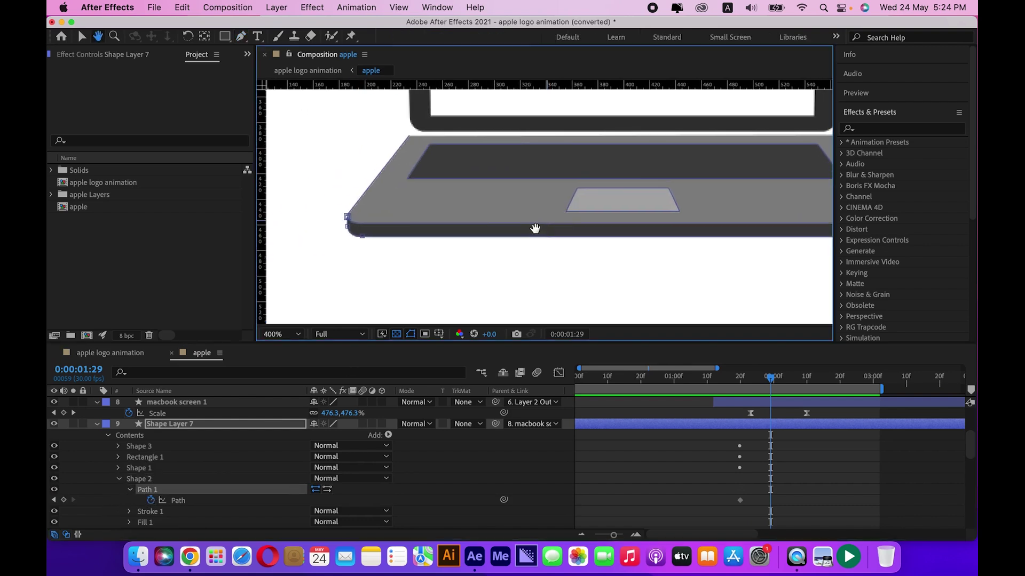
{"action": "left_click", "coordinate": [83, 37]}
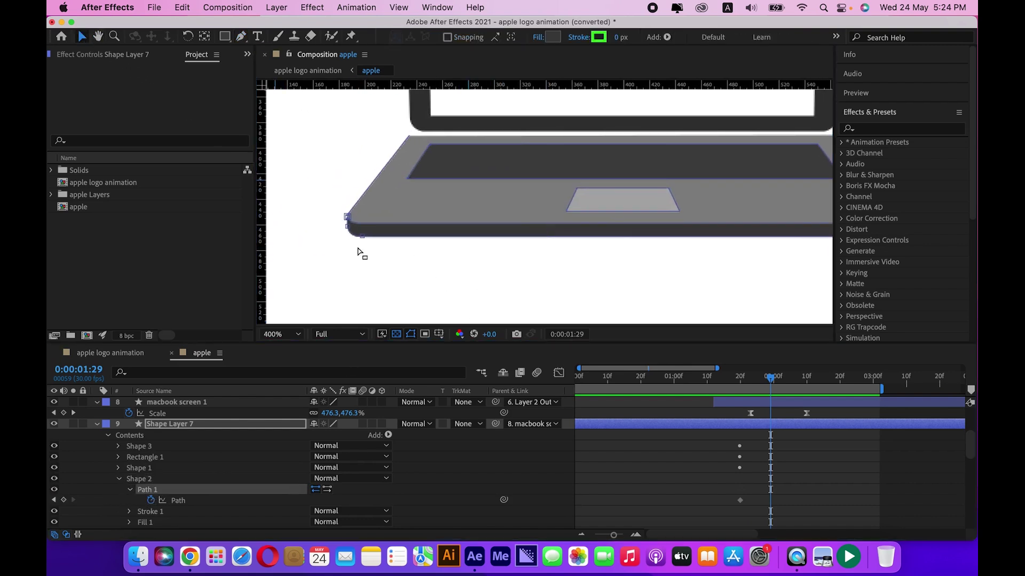
Show only Shape Layer 7's keyframed properties and move the playhead to 0:00:01:26.
{"action": "left_click", "coordinate": [777, 426]}
{"action": "key", "text": "u"}
{"action": "mouse_move", "coordinate": [772, 385]}
{"action": "left_mouse_down"}
{"action": "mouse_move", "coordinate": [739, 384]}
{"action": "mouse_move", "coordinate": [780, 384]}
{"action": "mouse_move", "coordinate": [760, 380]}
{"action": "left_mouse_up"}
{"action": "scroll", "coordinate": [741, 252], "scroll_direction": "down", "scroll_amount": 4}
{"action": "left_click", "coordinate": [609, 418]}
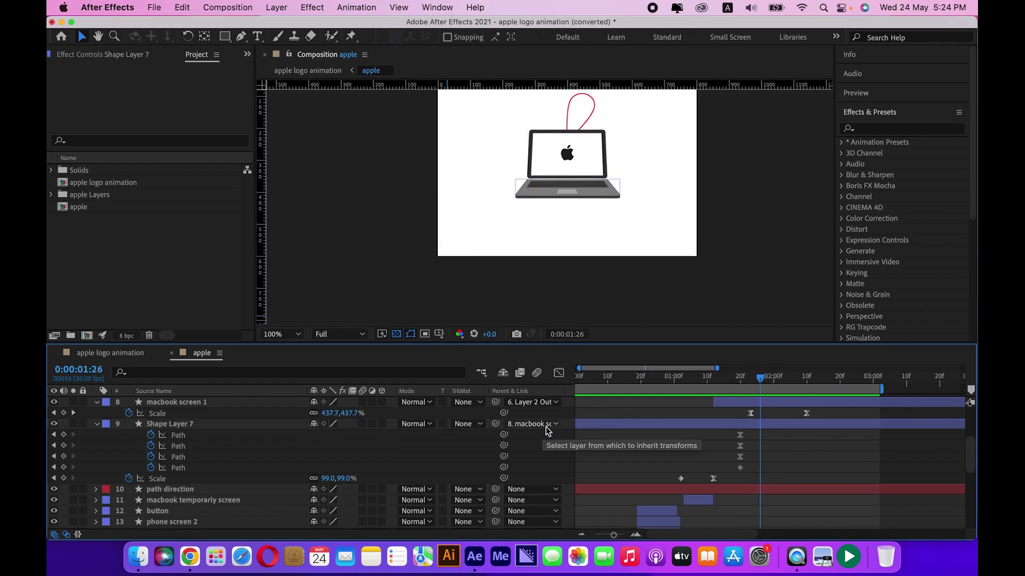
Examine the macbook screen 1 layer at 0:00:01:14, and select the macbook screen 2 layer.
{"action": "scroll", "coordinate": [747, 440], "scroll_direction": "up", "scroll_amount": 3}
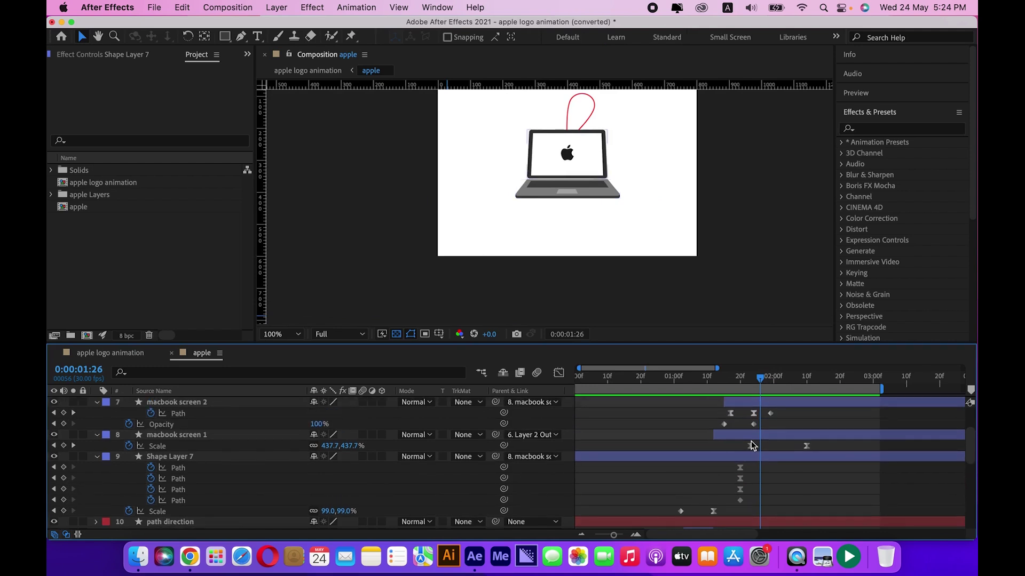
{"action": "left_click", "coordinate": [747, 440]}
{"action": "left_click_drag", "start_coordinate": [762, 390], "coordinate": [720, 394]}
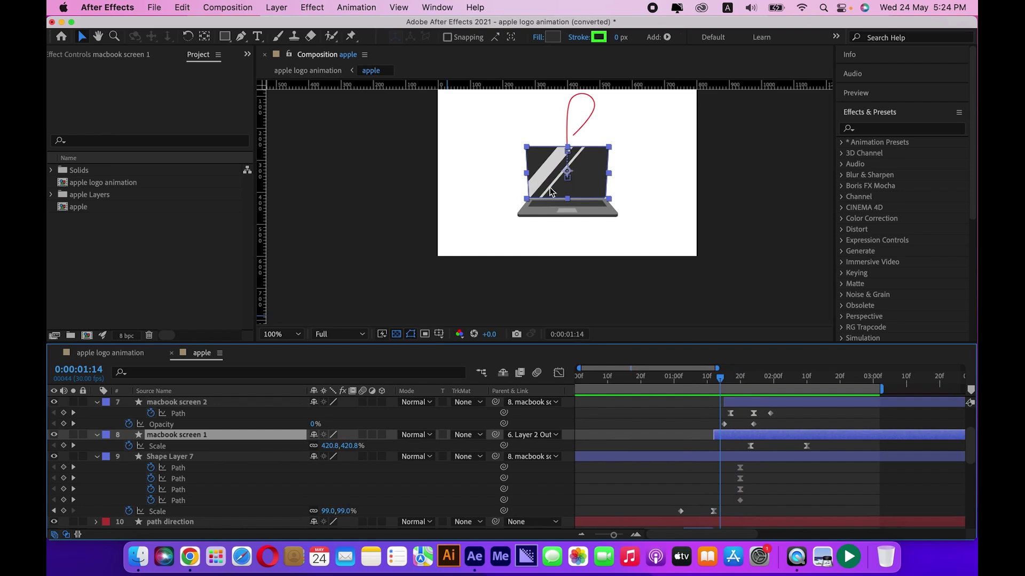
{"action": "left_click", "coordinate": [552, 171]}
{"action": "scroll", "coordinate": [773, 461], "scroll_direction": "up", "scroll_amount": 6}
{"action": "left_click", "coordinate": [769, 468]}
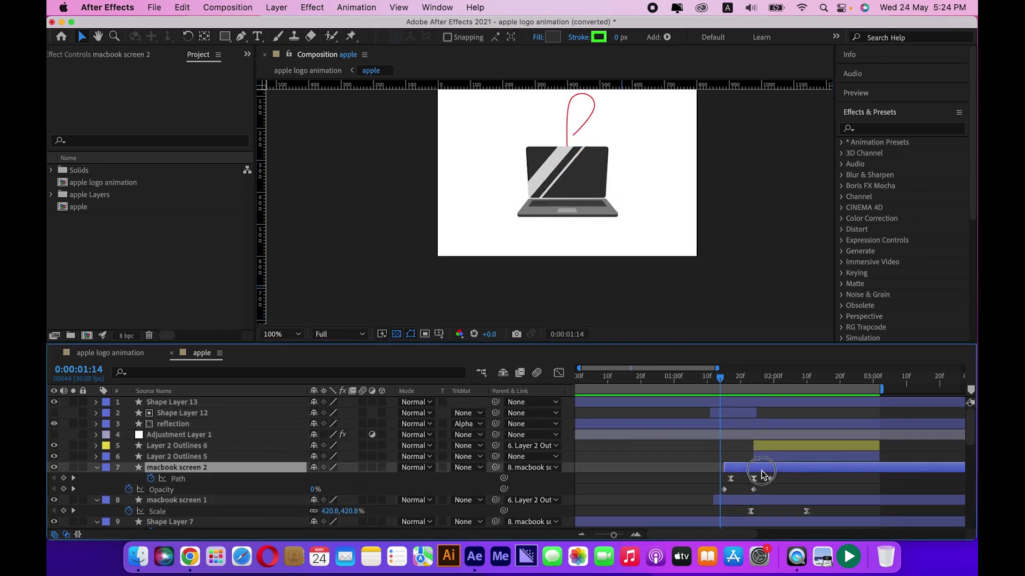
Go to 0:00:01:18 to inspect the fading-in inner screen up close, and select the macbook screen 1 layer.
{"action": "left_click_drag", "start_coordinate": [720, 379], "coordinate": [733, 384]}
{"action": "scroll", "coordinate": [654, 228], "scroll_direction": "up", "scroll_amount": 1}
{"action": "left_click_drag", "start_coordinate": [681, 166], "coordinate": [634, 300]}
{"action": "left_click", "coordinate": [749, 500]}
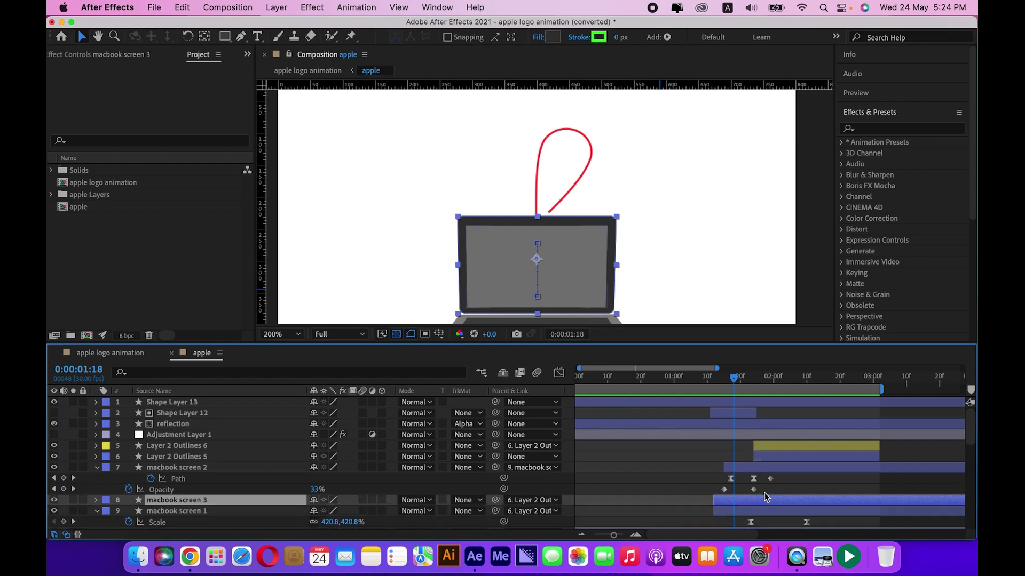
Select Shape Layer 12, reveal its keyframes, and scrub between 0:00:01:13 and 0:00:01:17 to compare it with the MacBook screen.
{"action": "left_click", "coordinate": [729, 414]}
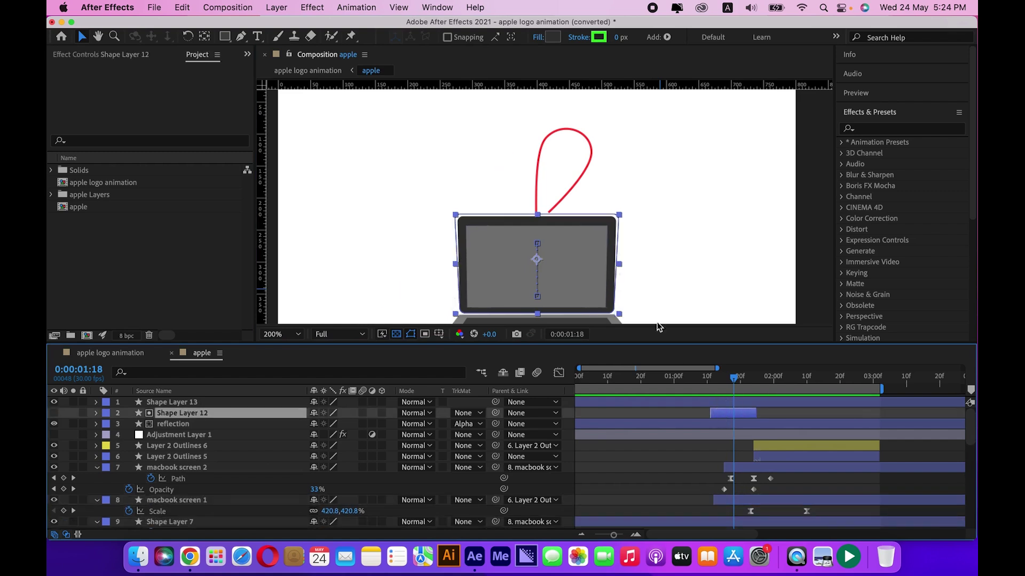
{"action": "scroll", "coordinate": [660, 326], "scroll_direction": "up", "scroll_amount": 2}
{"action": "left_click_drag", "start_coordinate": [739, 378], "coordinate": [720, 380]}
{"action": "key", "text": "u"}
{"action": "scroll", "coordinate": [731, 260], "scroll_direction": "down", "scroll_amount": 2}
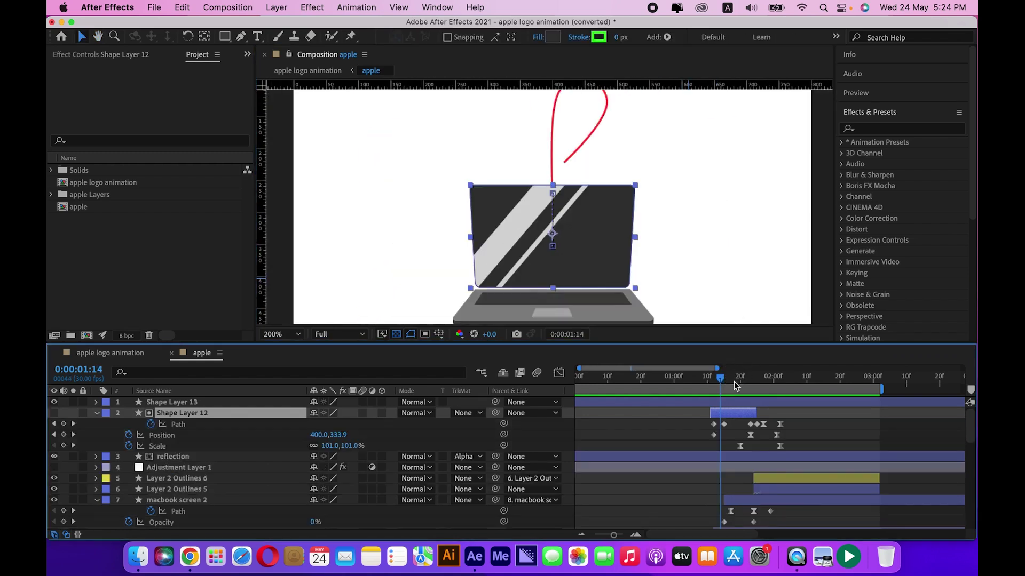
{"action": "left_click", "coordinate": [717, 378]}
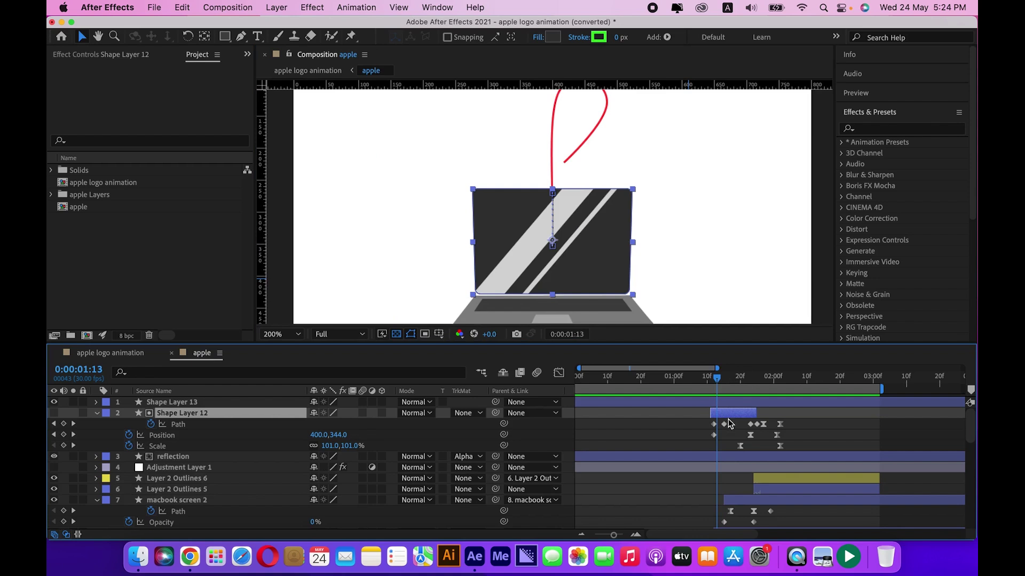
{"action": "left_click_drag", "start_coordinate": [718, 382], "coordinate": [729, 383]}
Reveal the reflection layer's Position keyframes and scrub from 0:00:01:08 to 0:00:01:13 to follow its sweep across the screen.
{"action": "left_click", "coordinate": [720, 404]}
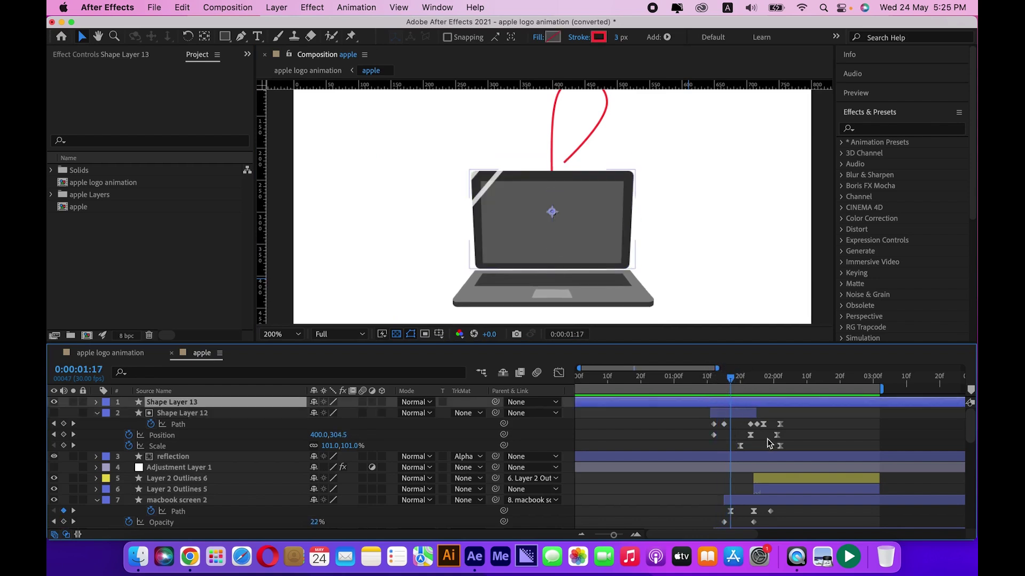
{"action": "left_click", "coordinate": [753, 456]}
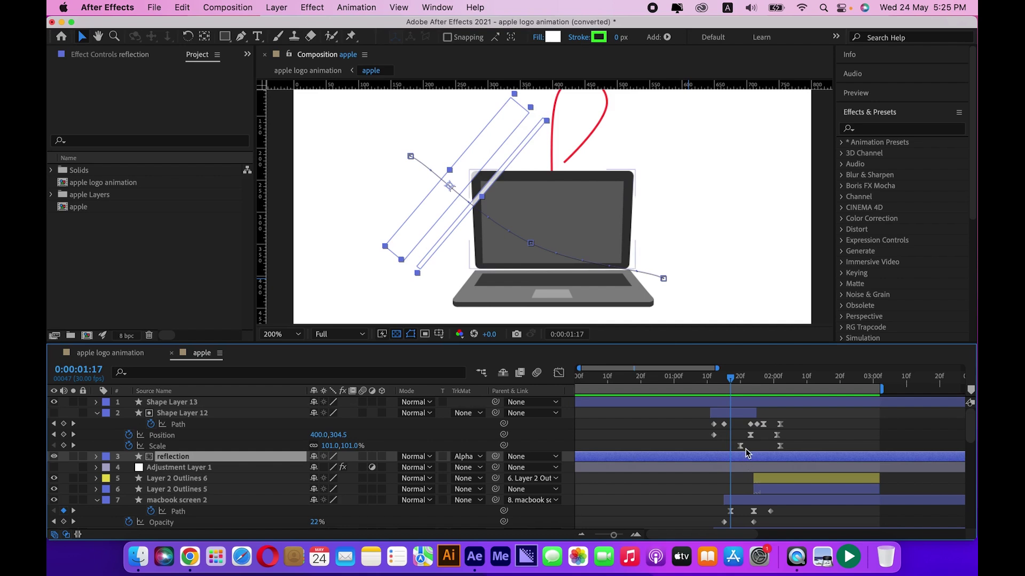
{"action": "key", "text": "p"}
{"action": "left_click_drag", "start_coordinate": [729, 380], "coordinate": [703, 397]}
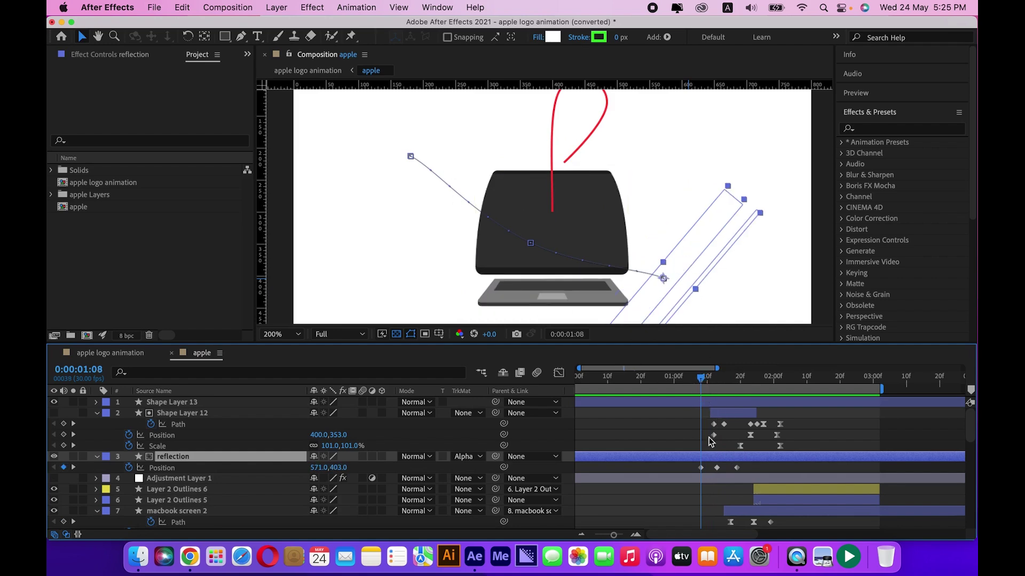
{"action": "left_click_drag", "start_coordinate": [702, 380], "coordinate": [716, 384]}
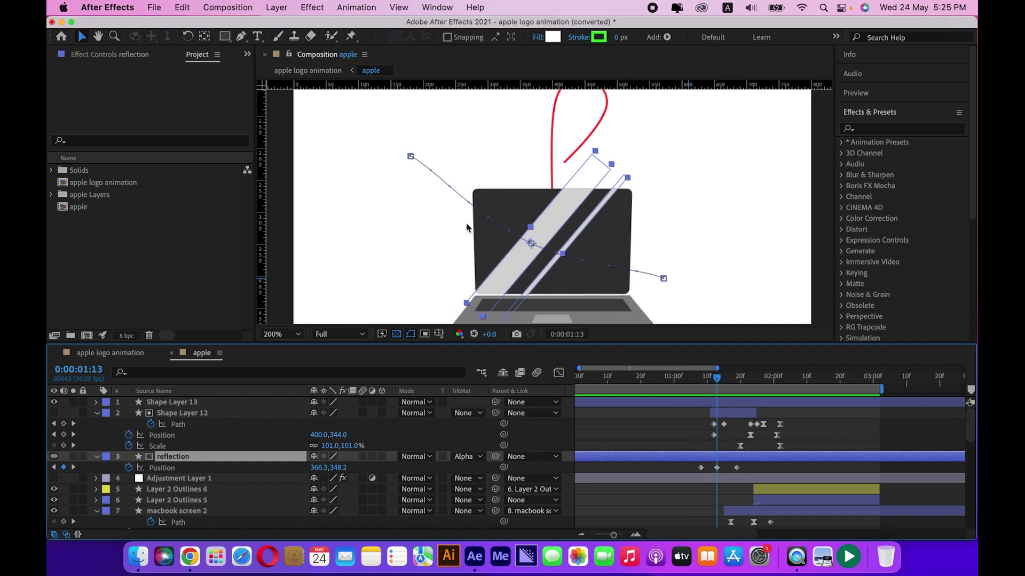
Set the reflection layer to No Track Matte to show the stripes outside the MacBook screen.
{"action": "left_click", "coordinate": [546, 424]}
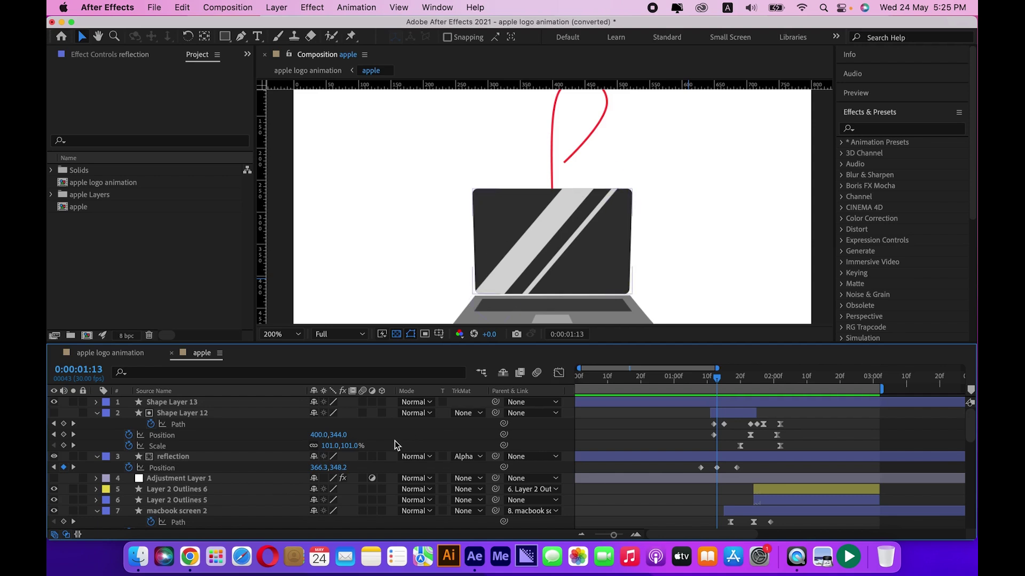
{"action": "left_click", "coordinate": [396, 456]}
{"action": "left_click", "coordinate": [472, 457]}
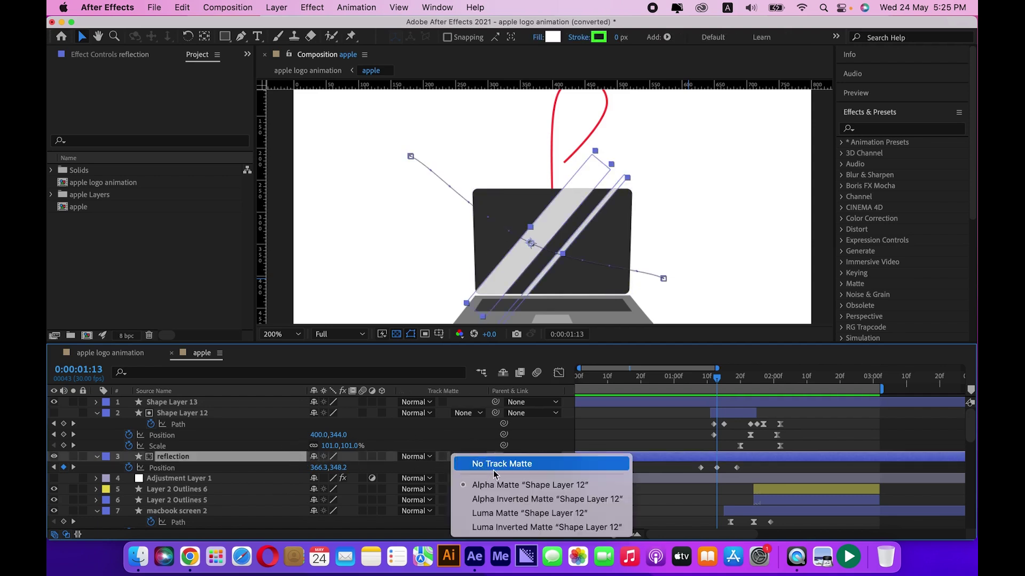
{"action": "left_click", "coordinate": [493, 470]}
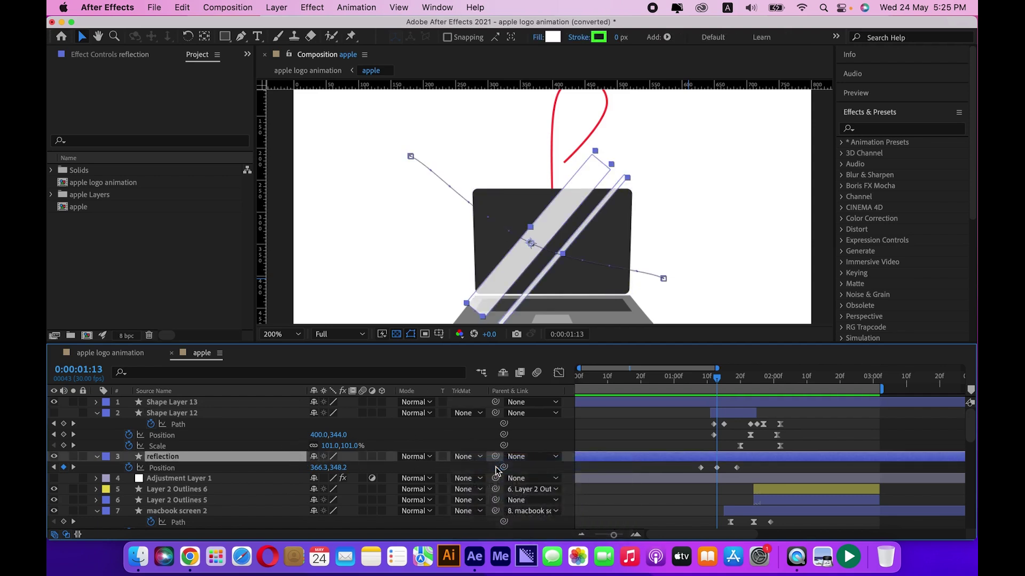
{"action": "left_click", "coordinate": [528, 438]}
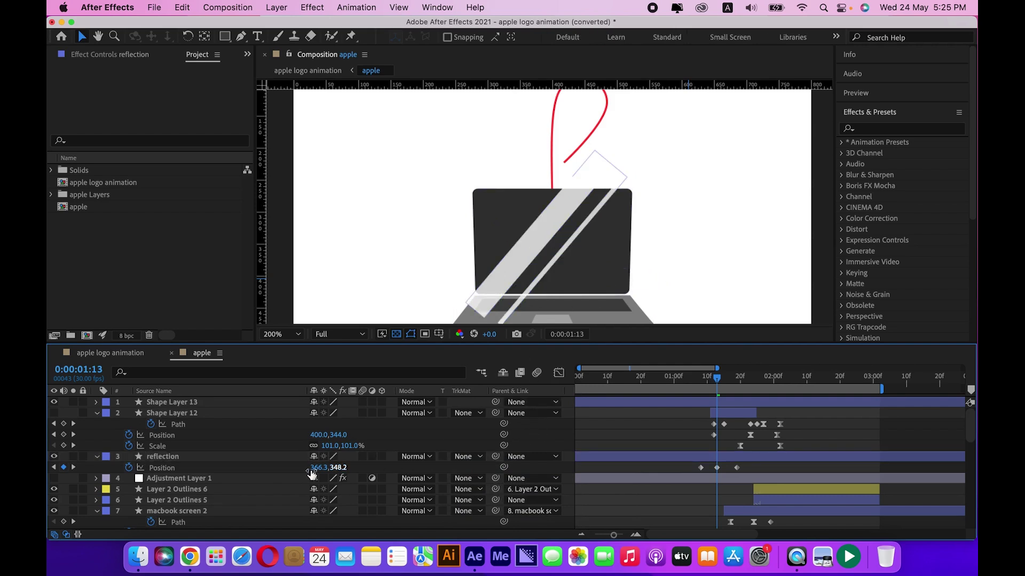
Select Shape Layer 12 and reapply it to the reflection layer as an alpha matte.
{"action": "left_click", "coordinate": [229, 413]}
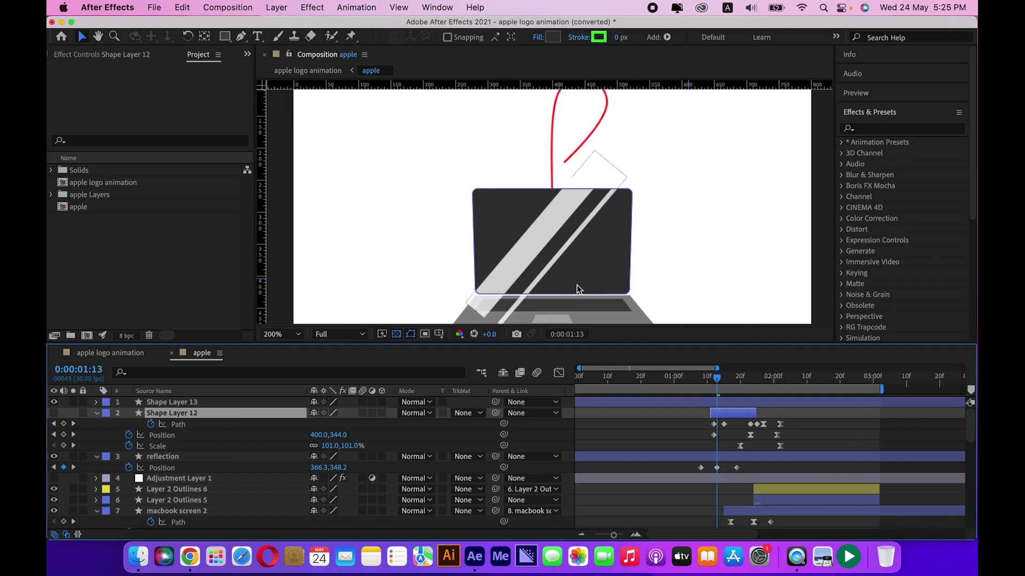
{"action": "left_click", "coordinate": [463, 456]}
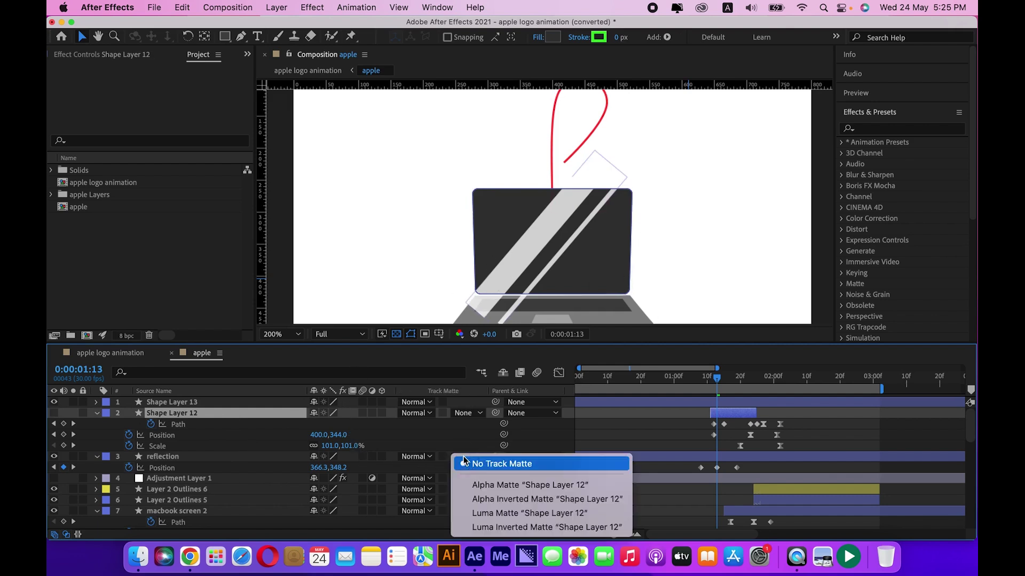
{"action": "left_click", "coordinate": [494, 485]}
{"action": "left_click", "coordinate": [539, 424]}
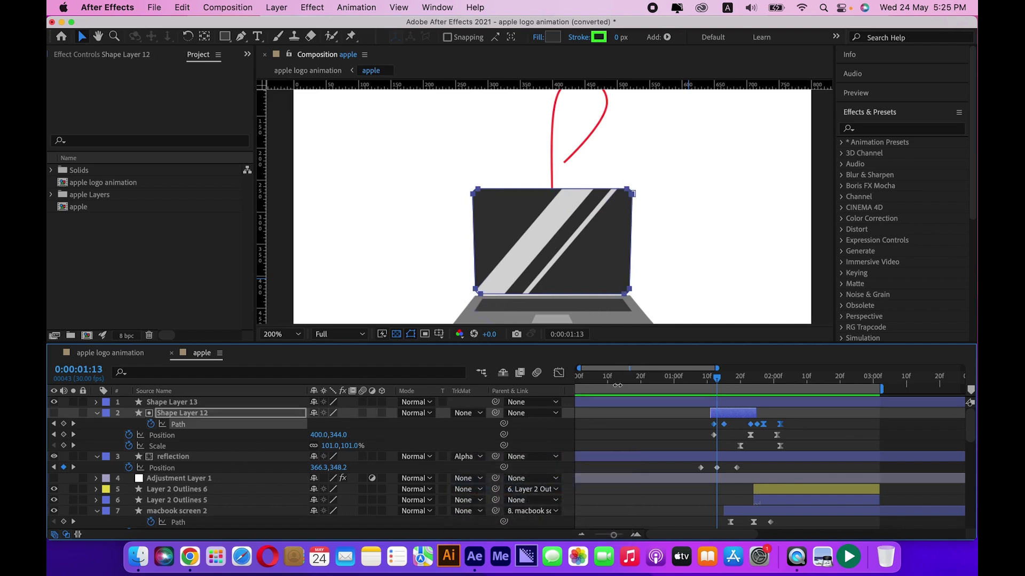
{"action": "left_click", "coordinate": [539, 430]}
Select the red path direction layer in the composition, hide it, and clear the selection.
{"action": "scroll", "coordinate": [674, 236], "scroll_direction": "down", "scroll_amount": 1}
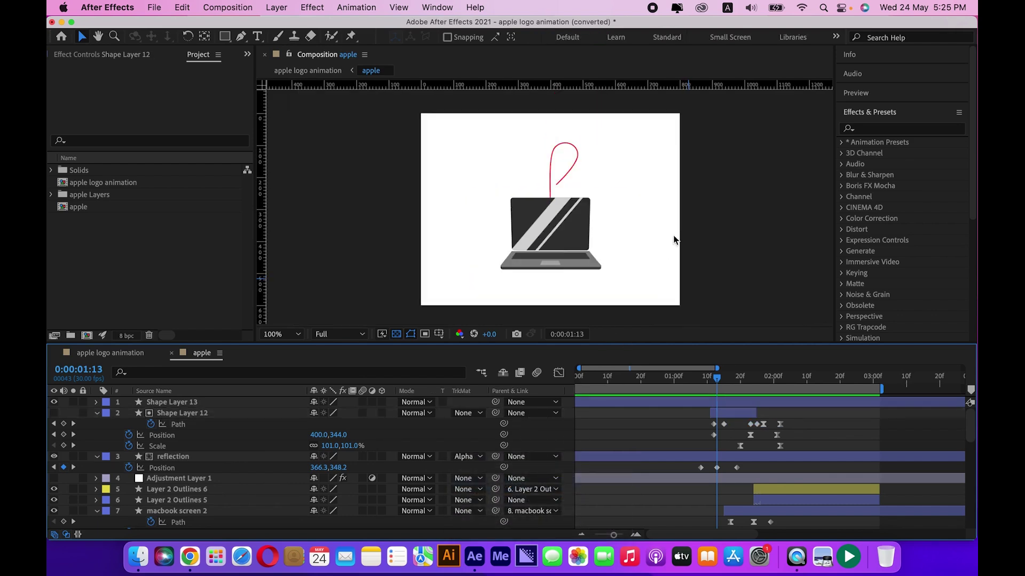
{"action": "left_click", "coordinate": [571, 154]}
{"action": "scroll", "coordinate": [302, 466], "scroll_direction": "down", "scroll_amount": 6}
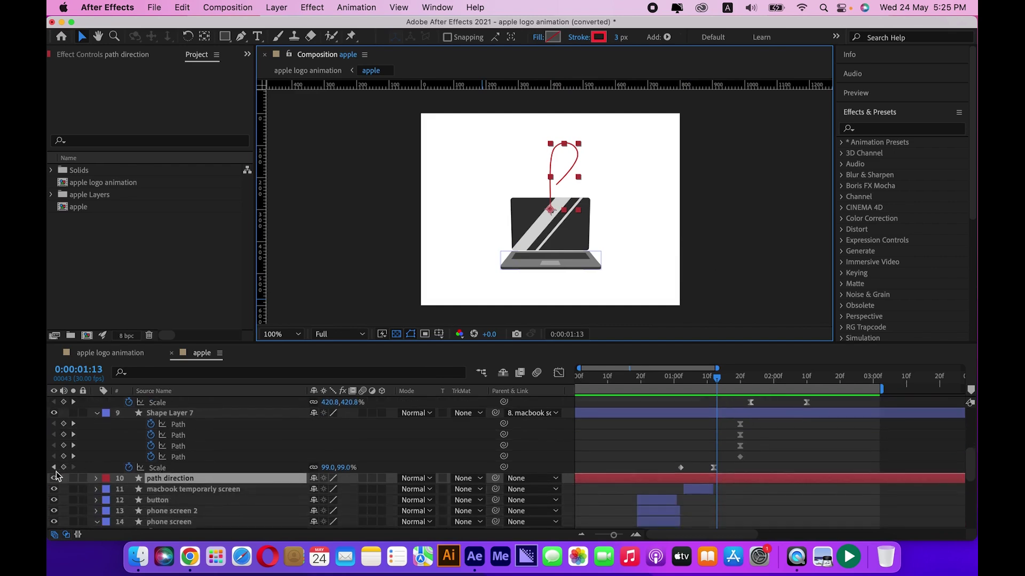
{"action": "left_click", "coordinate": [51, 471]}
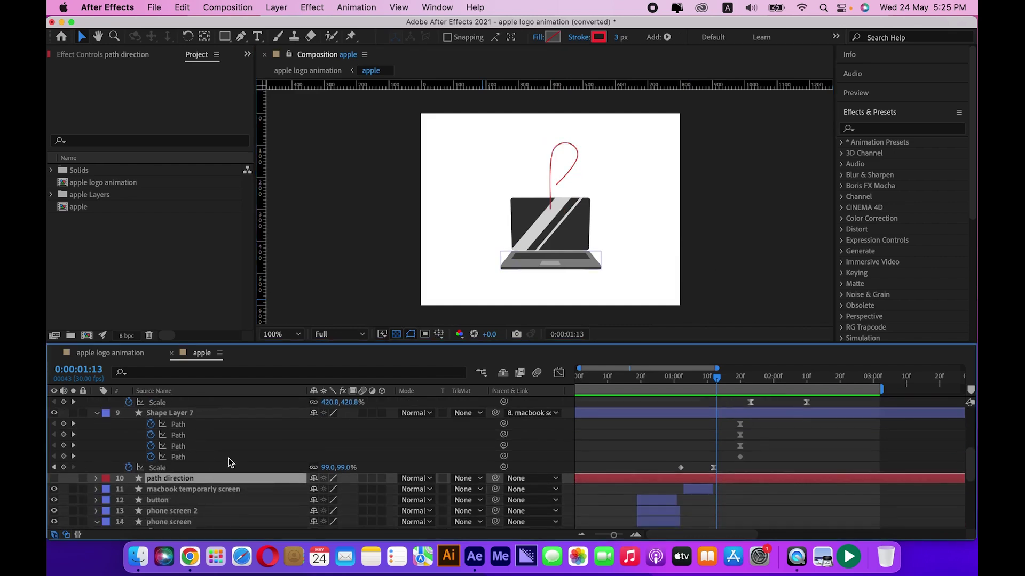
{"action": "left_click", "coordinate": [427, 441]}
Return to 0:00:00:00 and preview the whole animation, stopping at 0:00:02:20.
{"action": "left_click_drag", "start_coordinate": [716, 377], "coordinate": [577, 377]}
{"action": "key", "text": "space"}
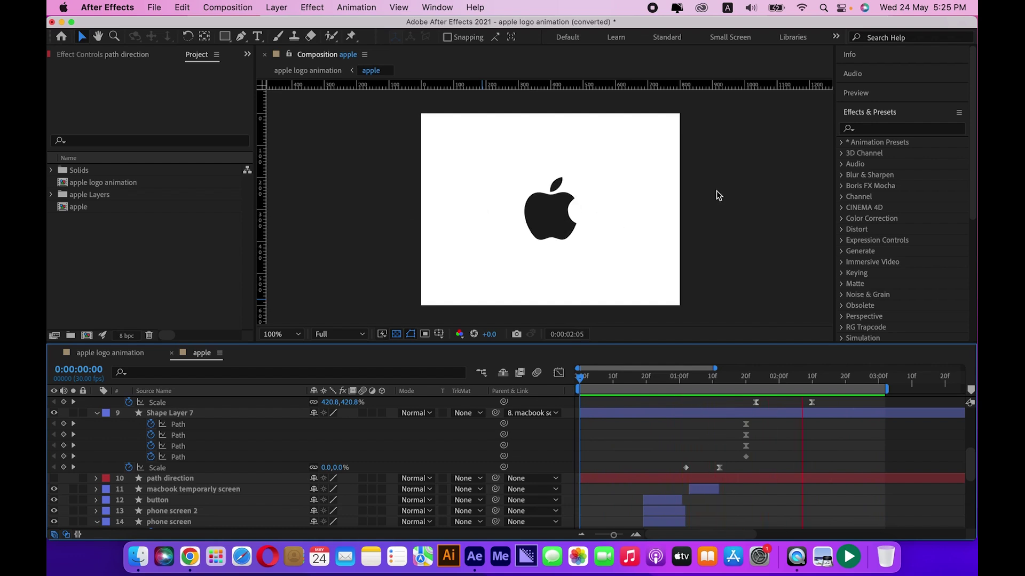
{"action": "key", "text": "space"}
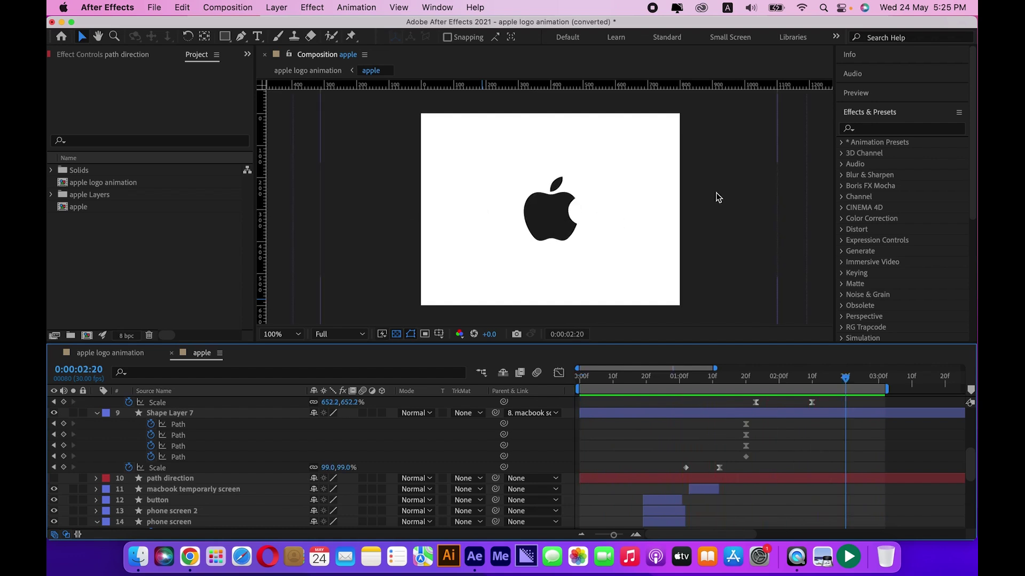